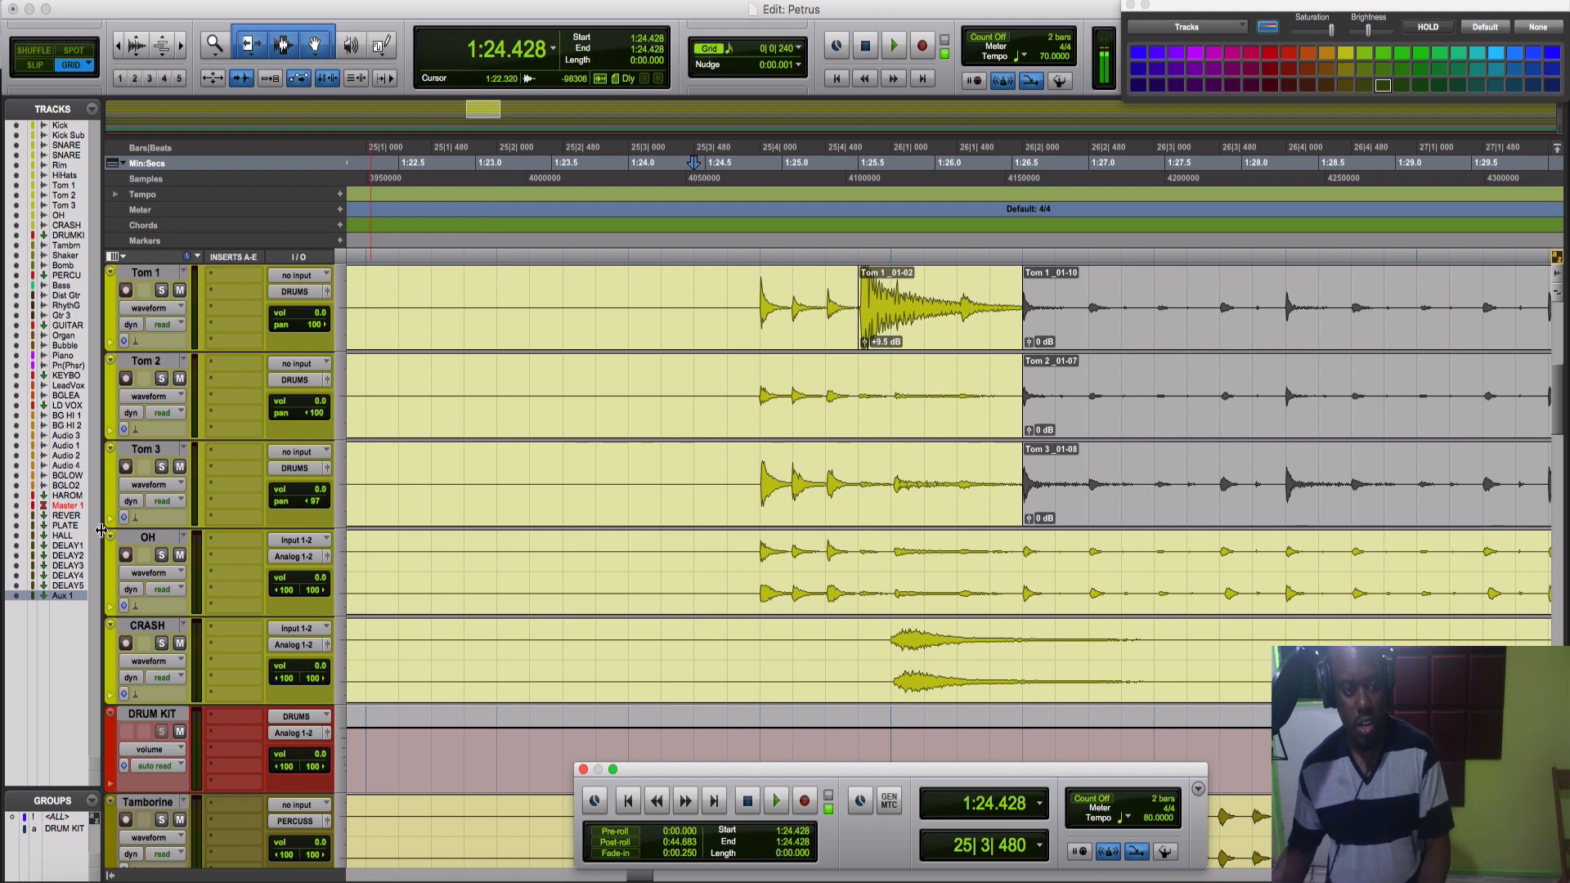
Step: Duplicate the OH track once with all its track data, inserting the copy directly after it
left_click(131, 546)
right_click(139, 538)
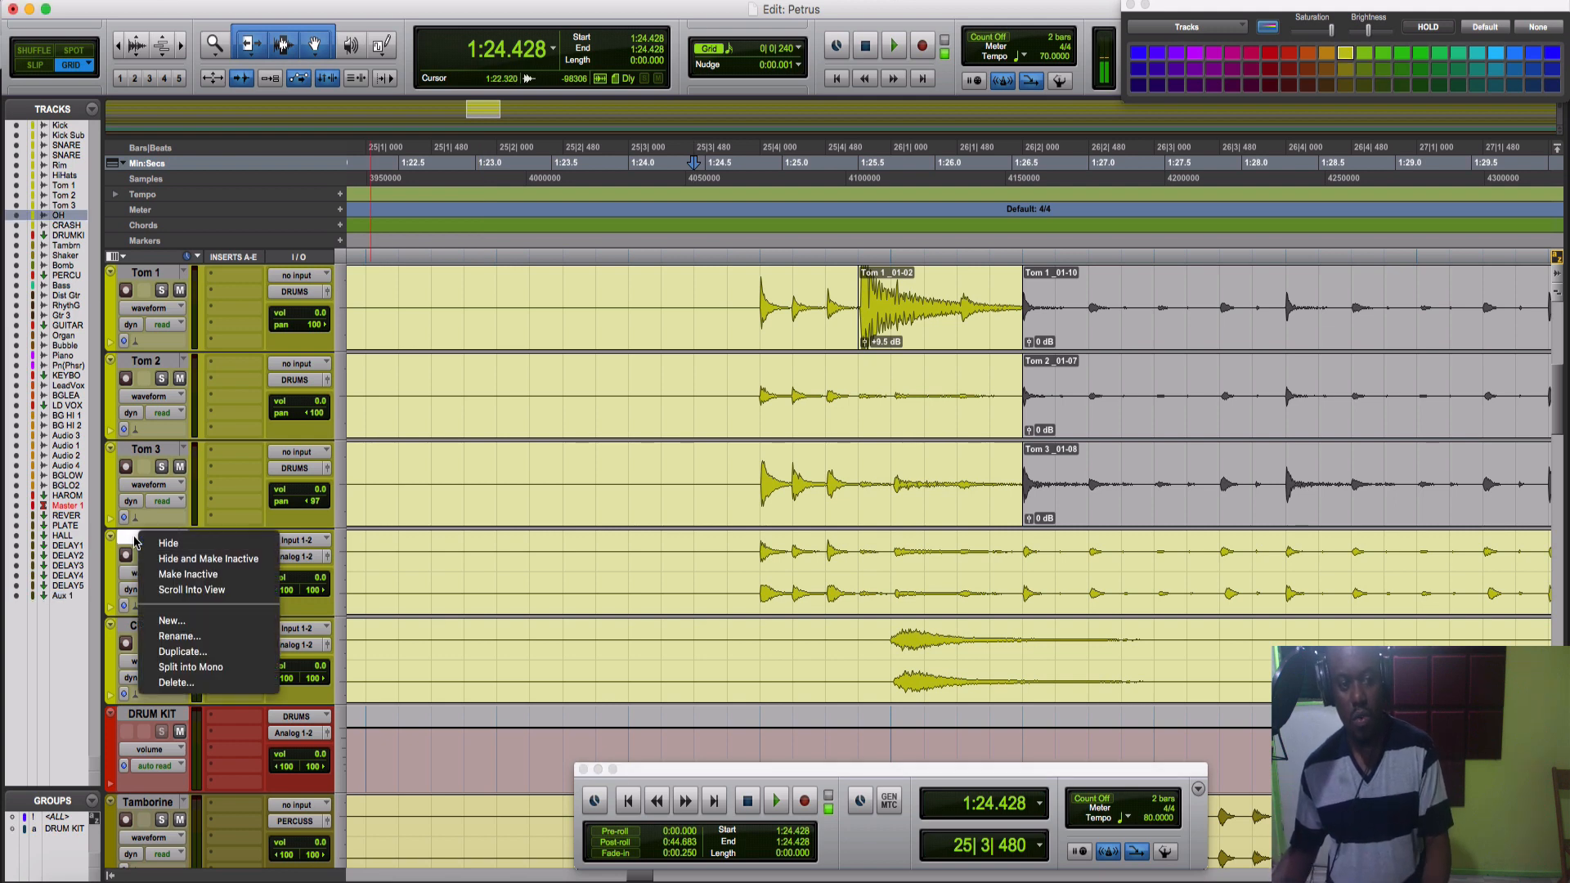
left_click(182, 652)
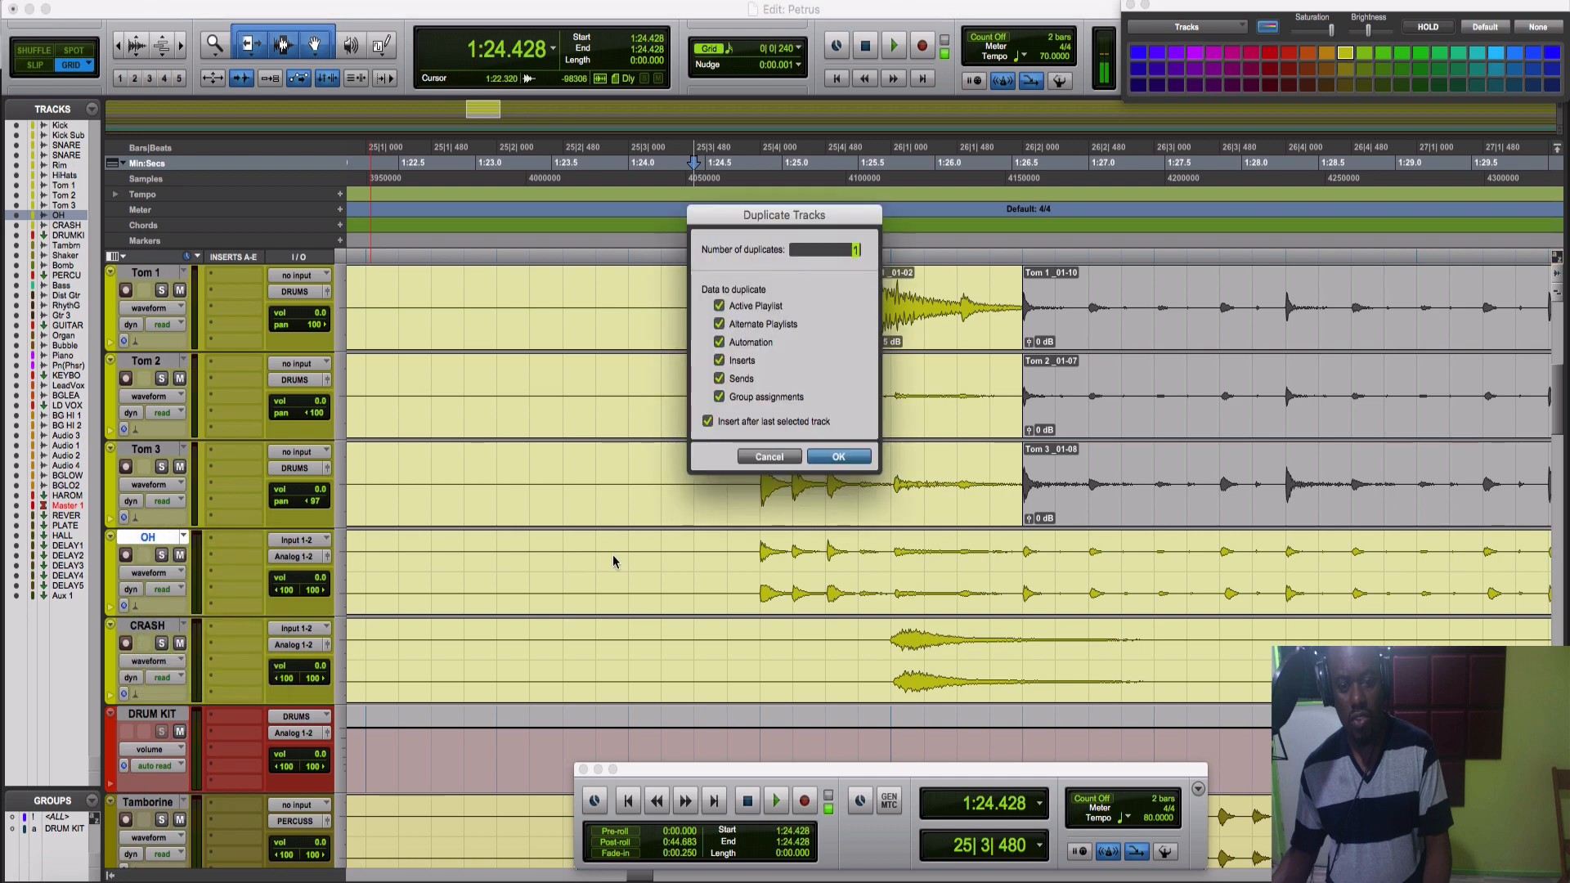
key("Return")
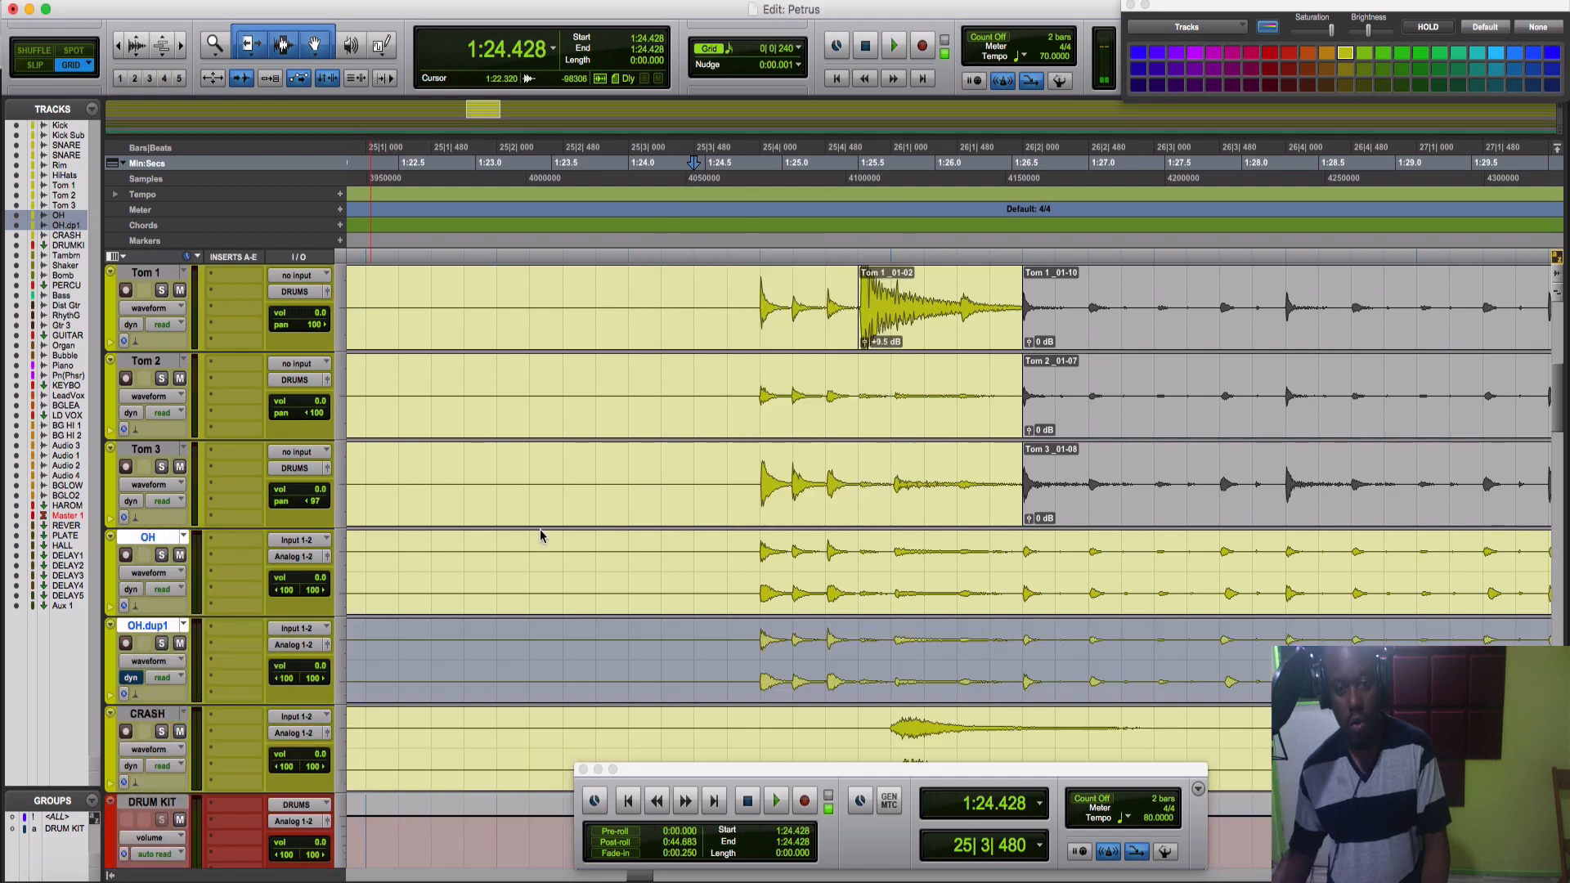
Step: Solo the OH track and audition it from 1:24.642, just before the tom hits
left_click(161, 556)
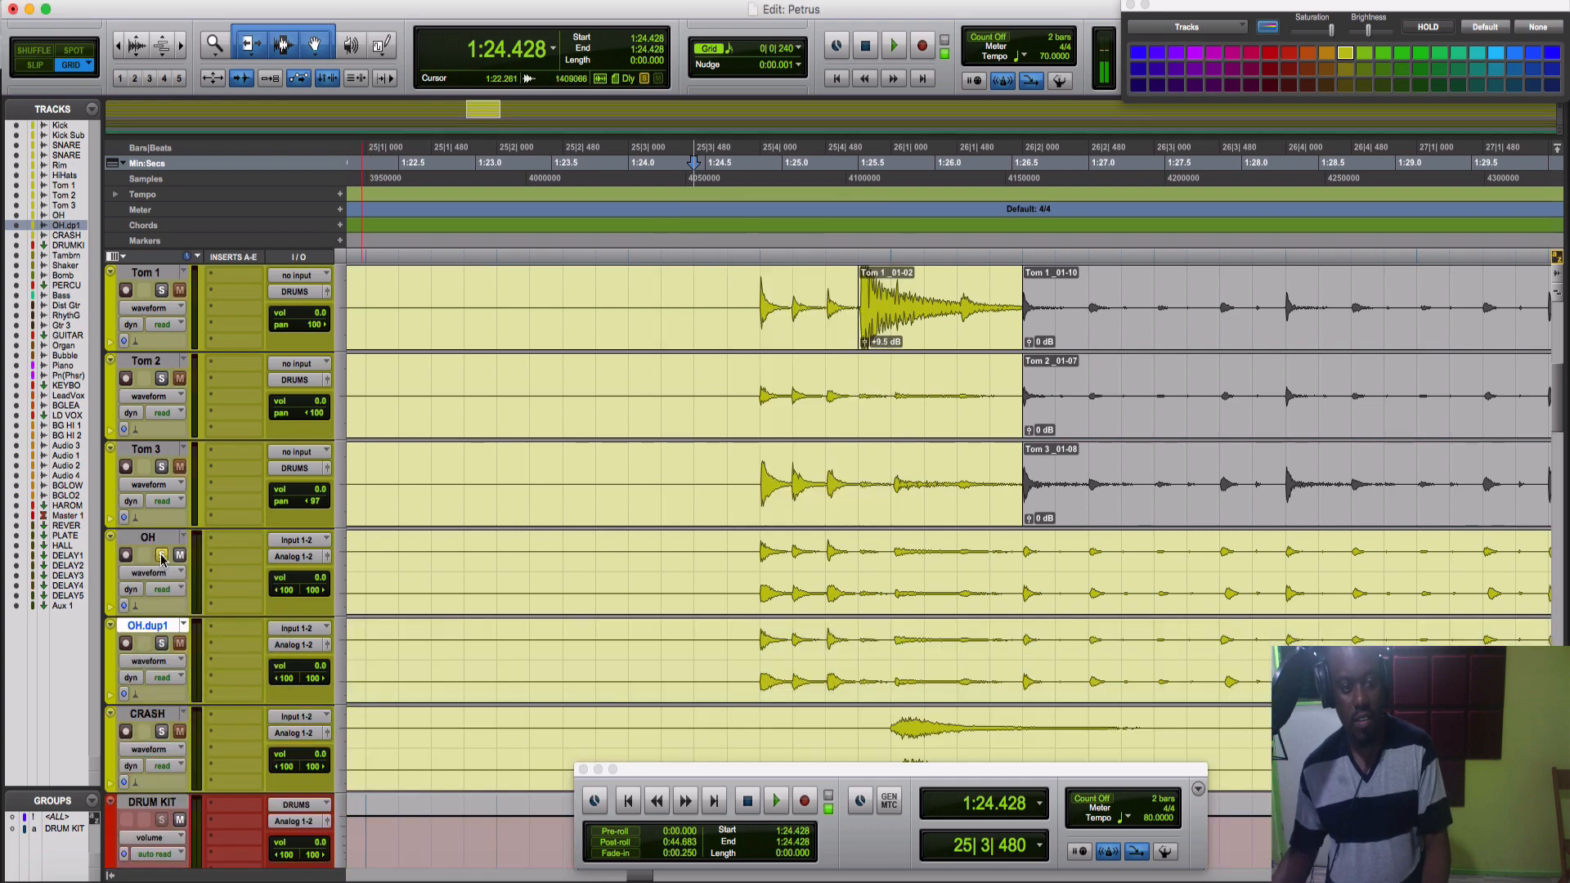
left_click(725, 562)
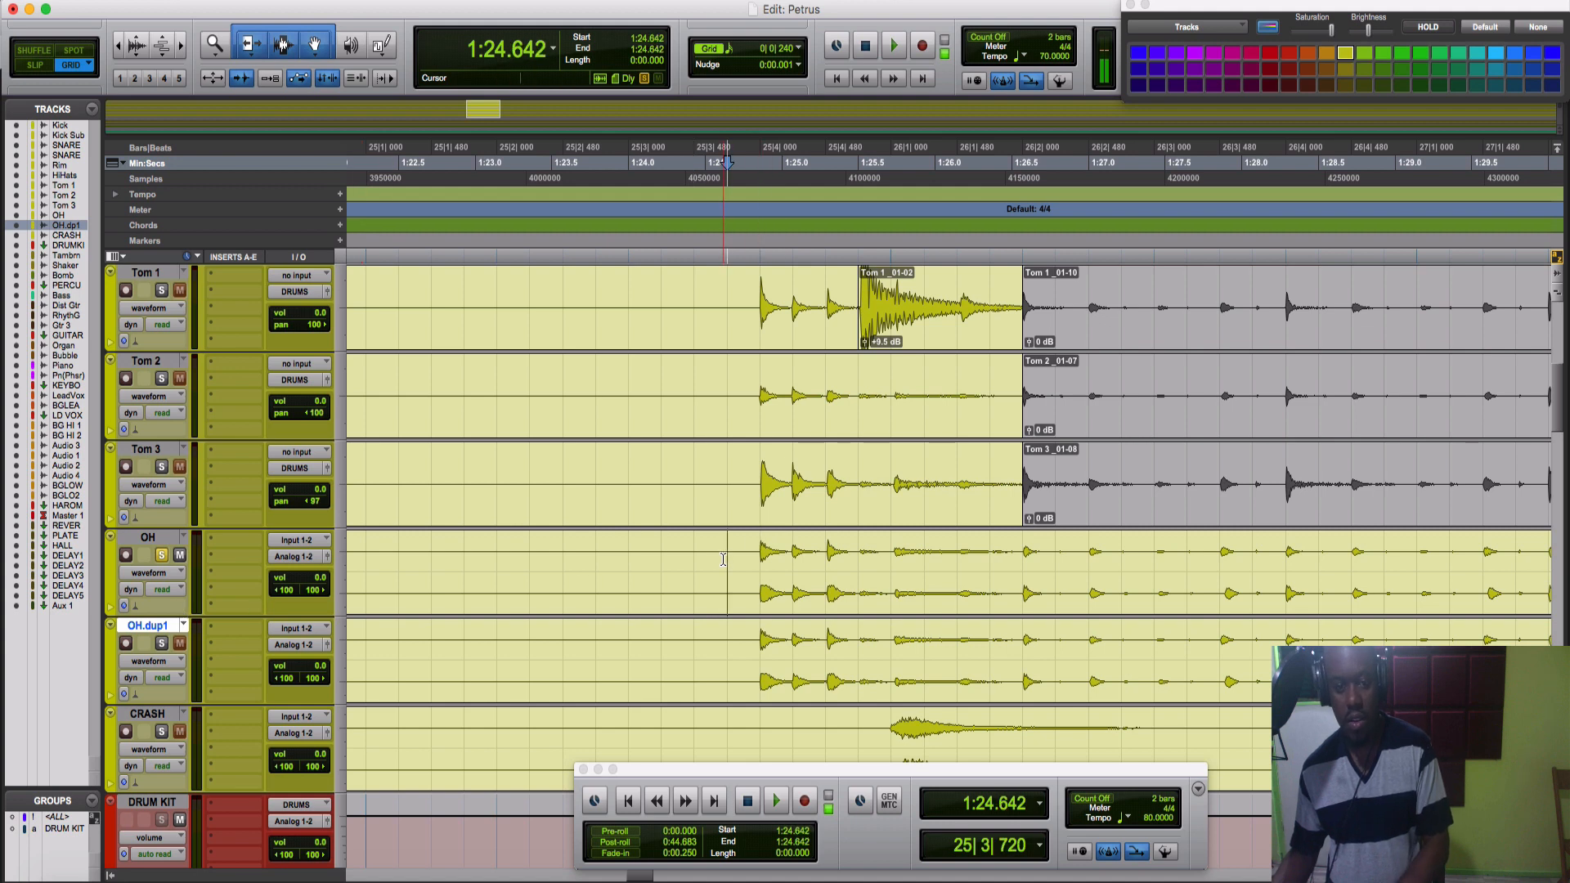
key("space")
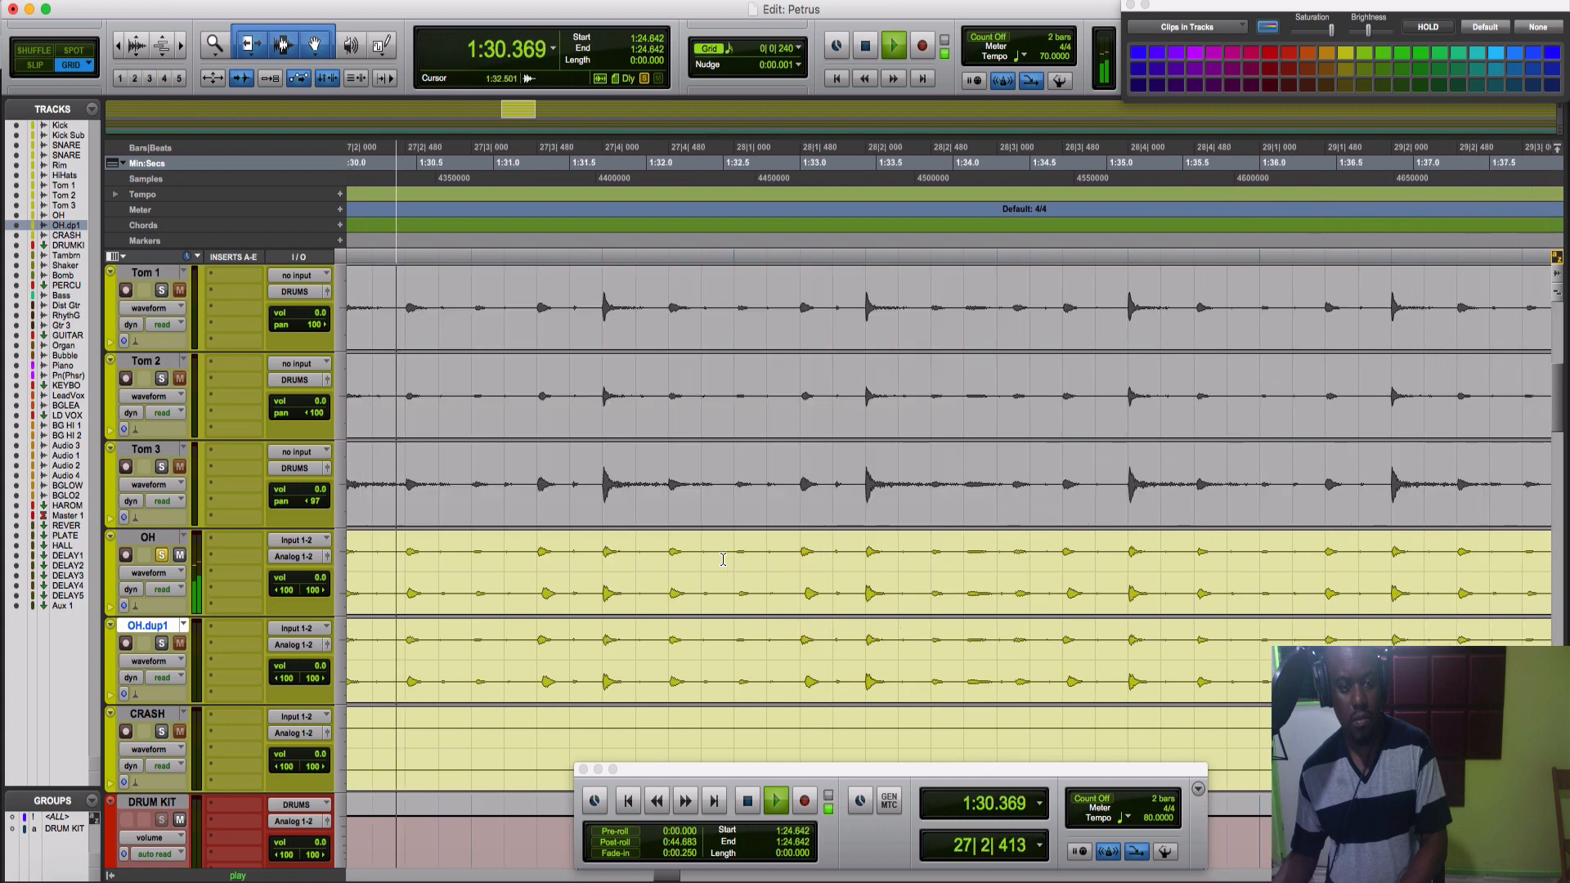
key("space")
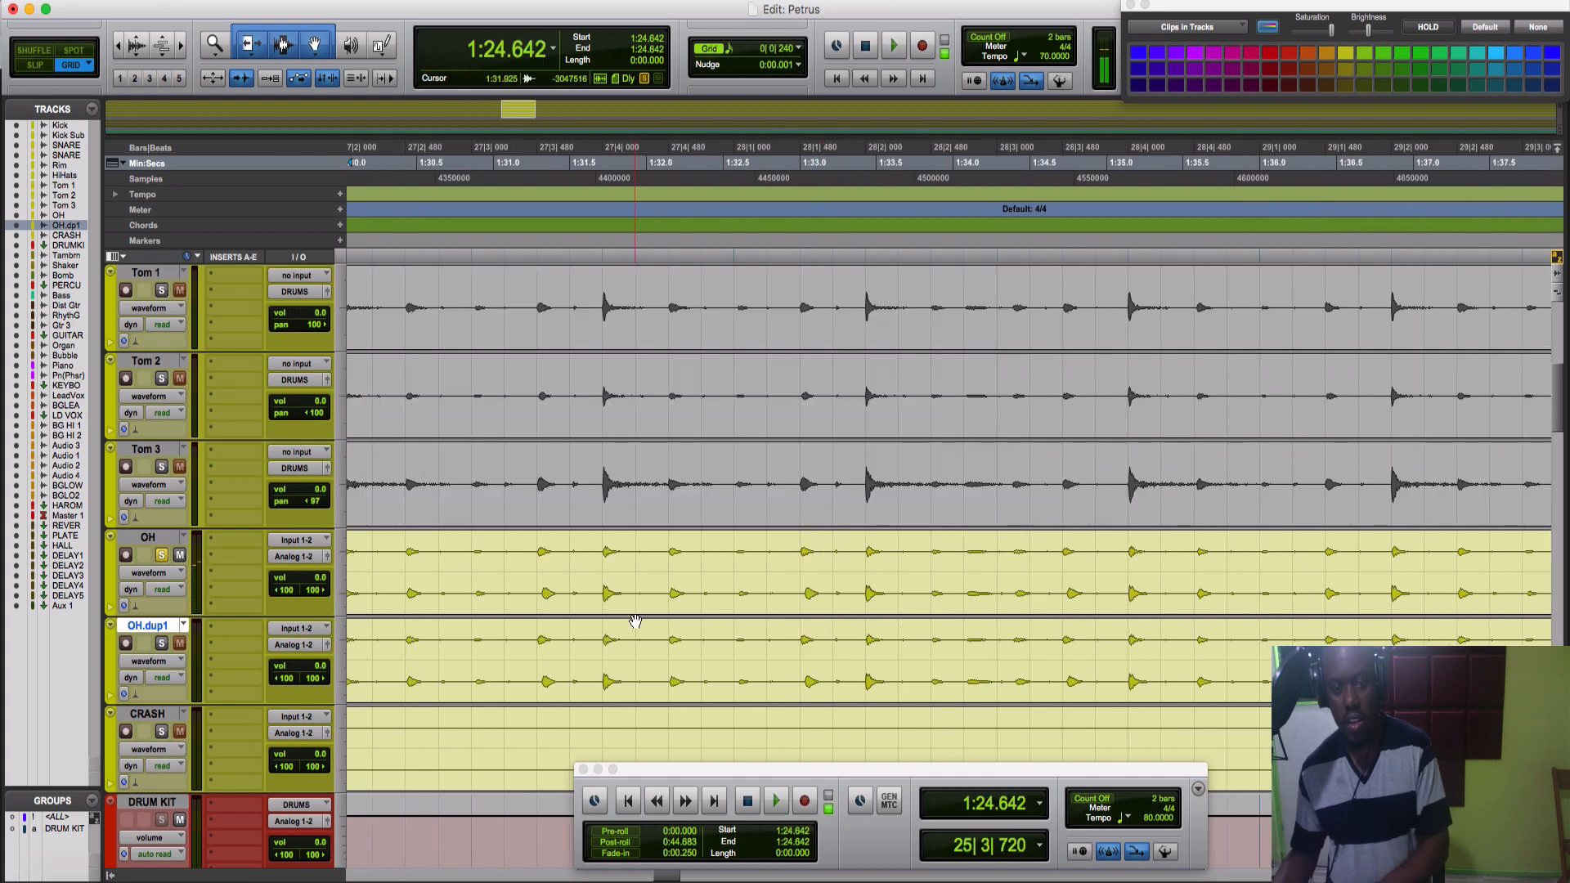
scroll(634, 623, "left", 5)
scroll(634, 623, "left", 2)
key("space")
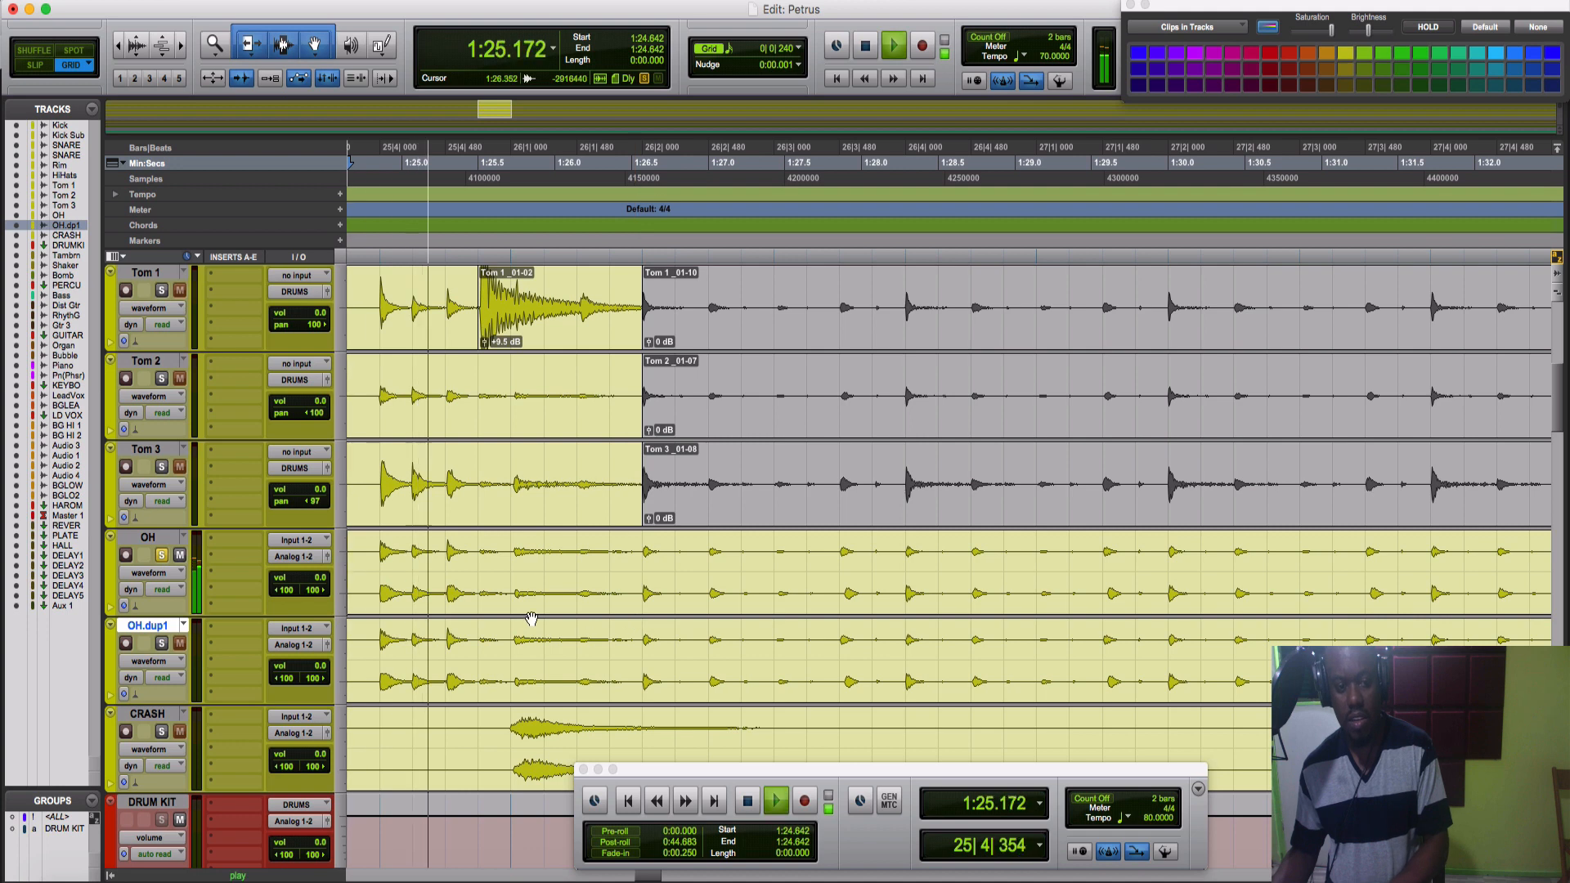
key("space")
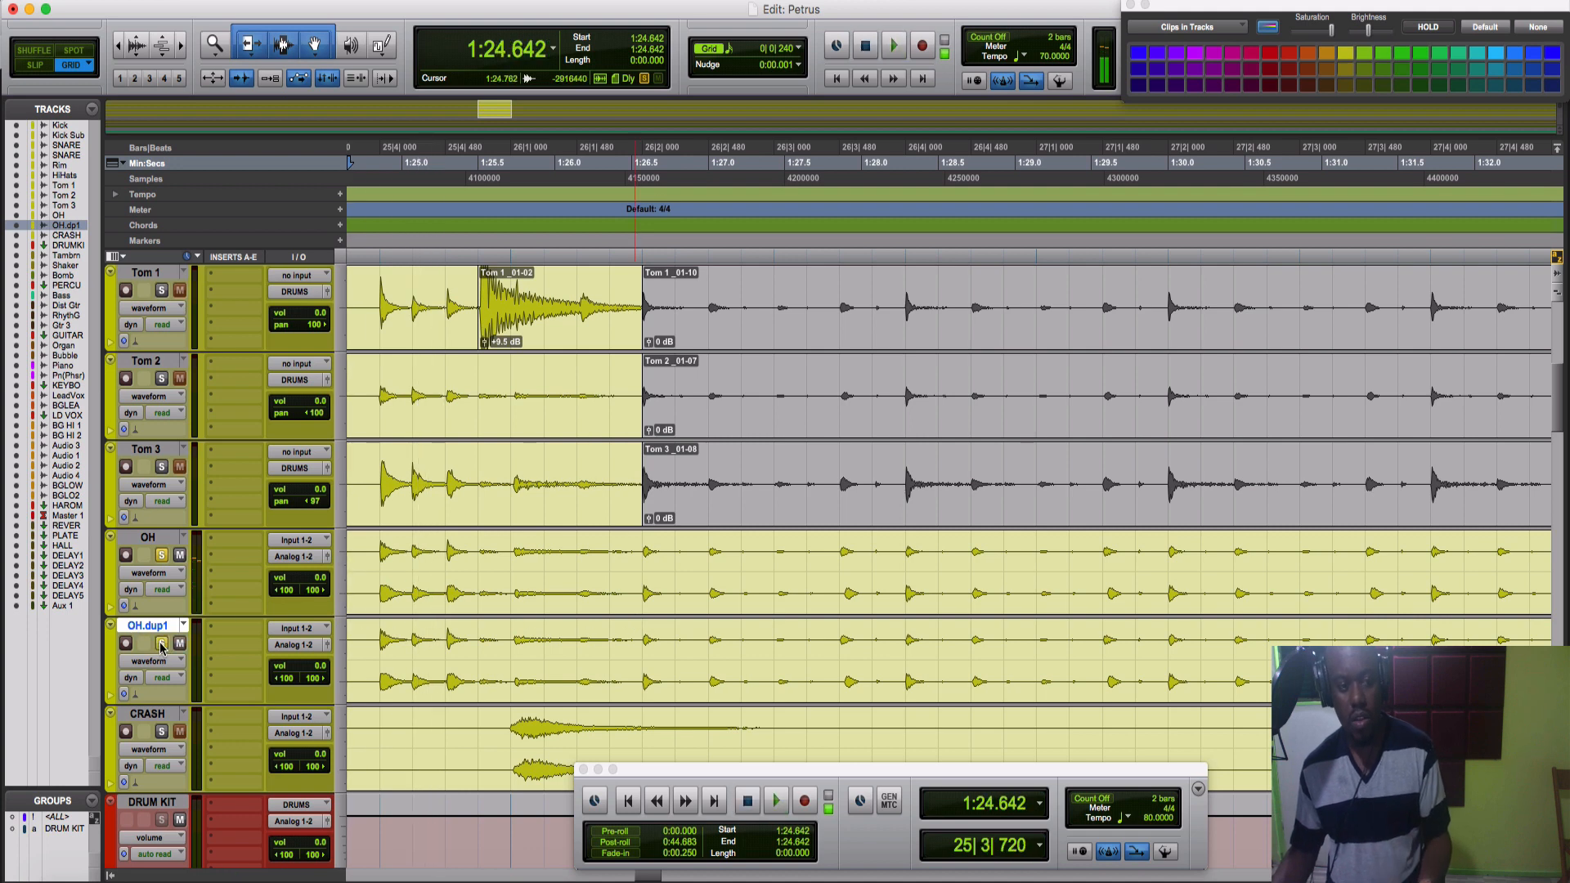
Step: Solo OH.dup1 as well and audition both overhead tracks together from 1:24.642
key("space")
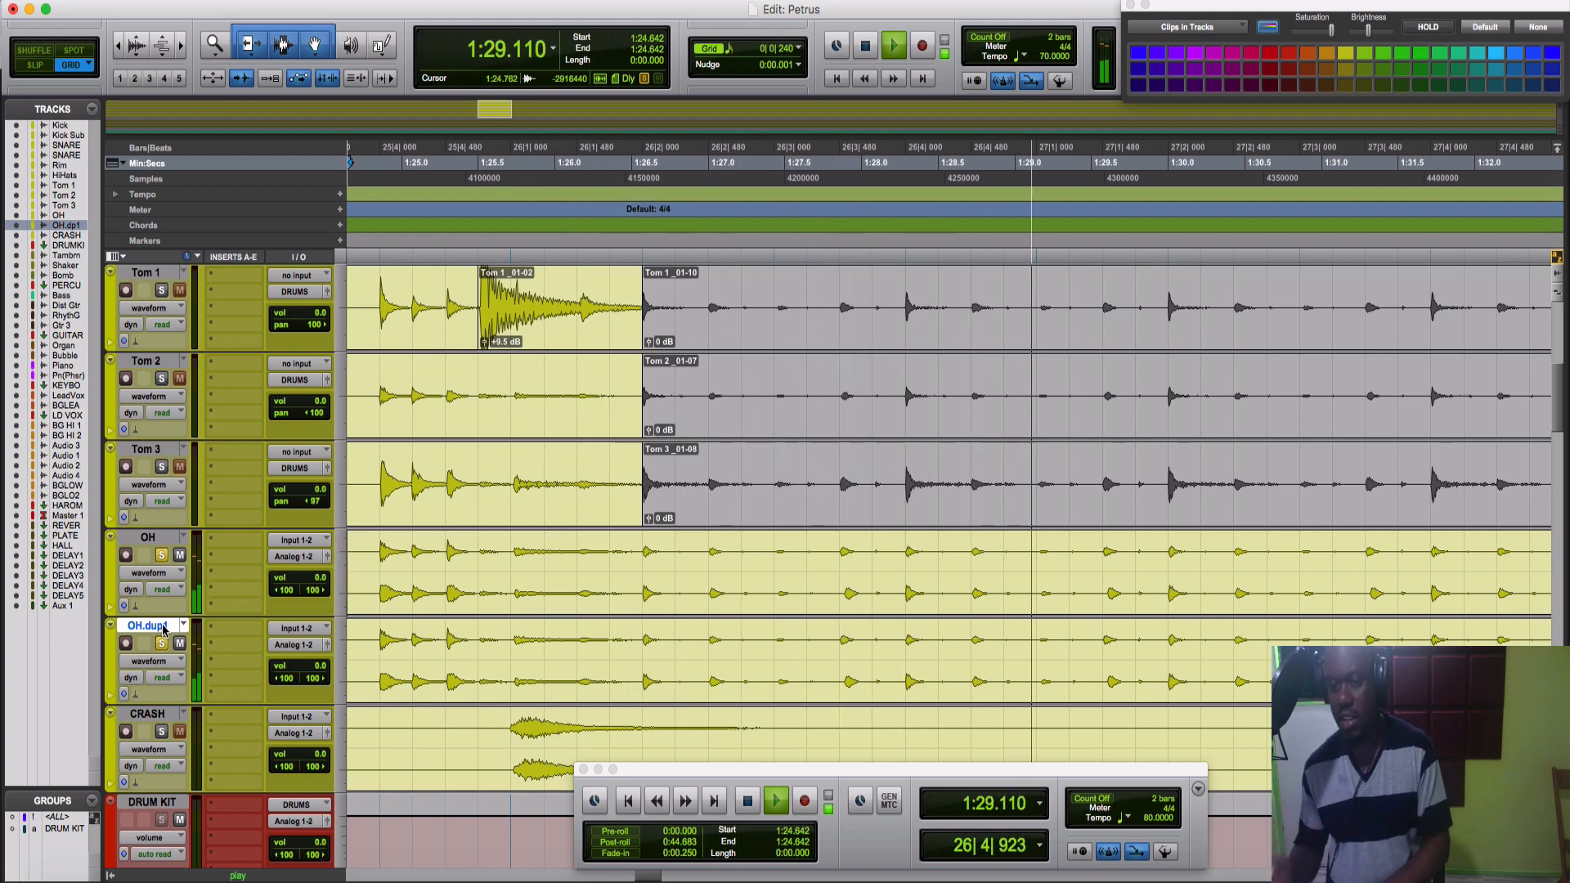
key("space")
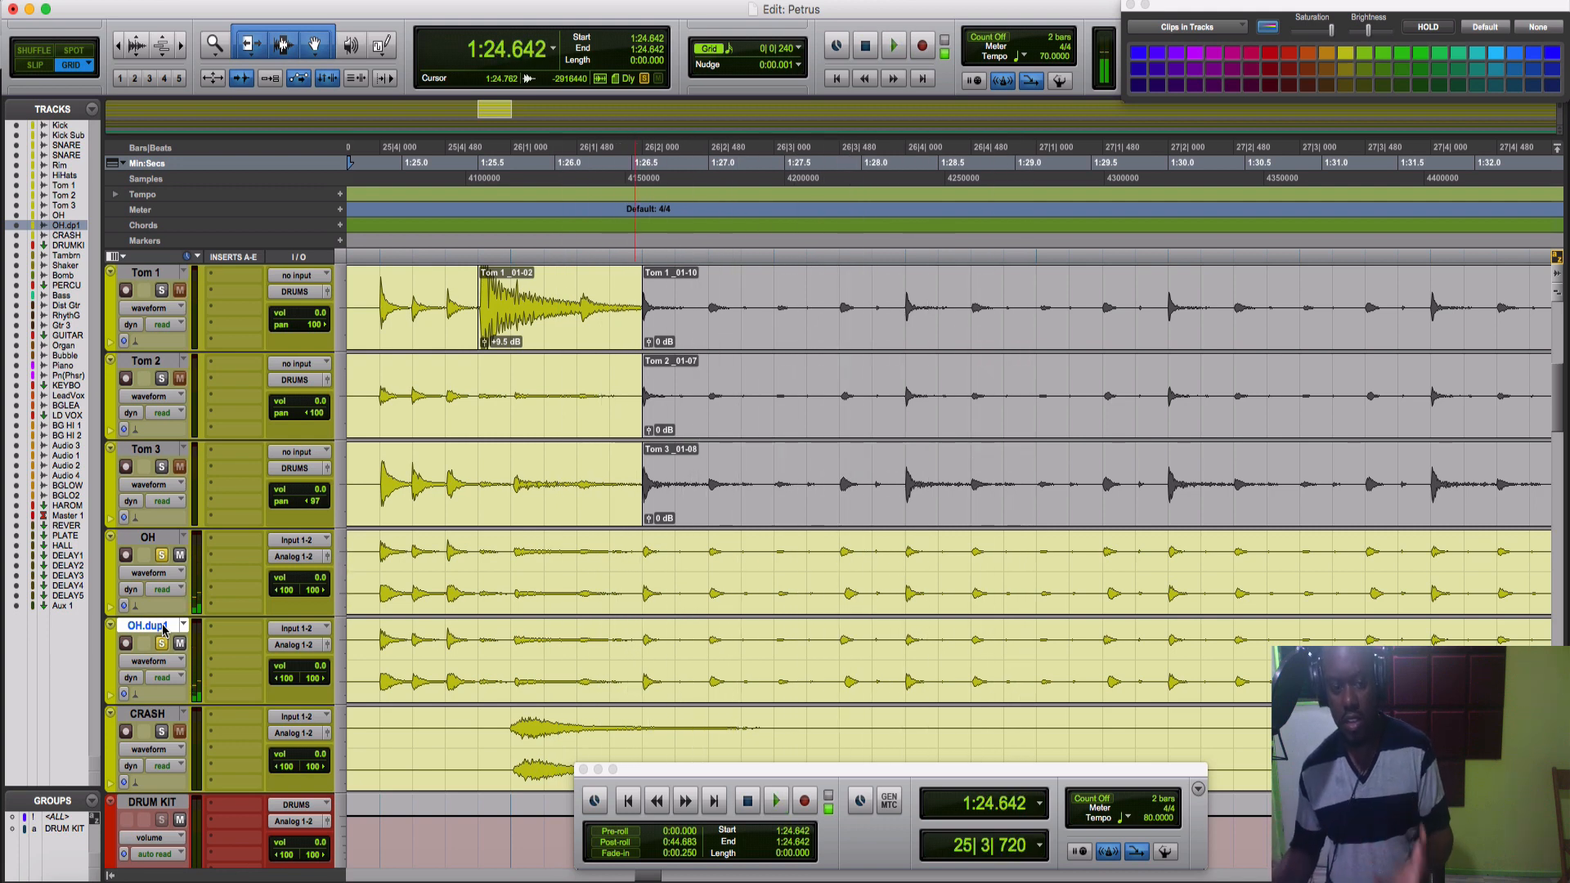
Step: Insert the stereo D-Verb reverb on OH.dup1 and audition it together with the dry OH track
left_click(229, 636)
mouse_move(274, 664)
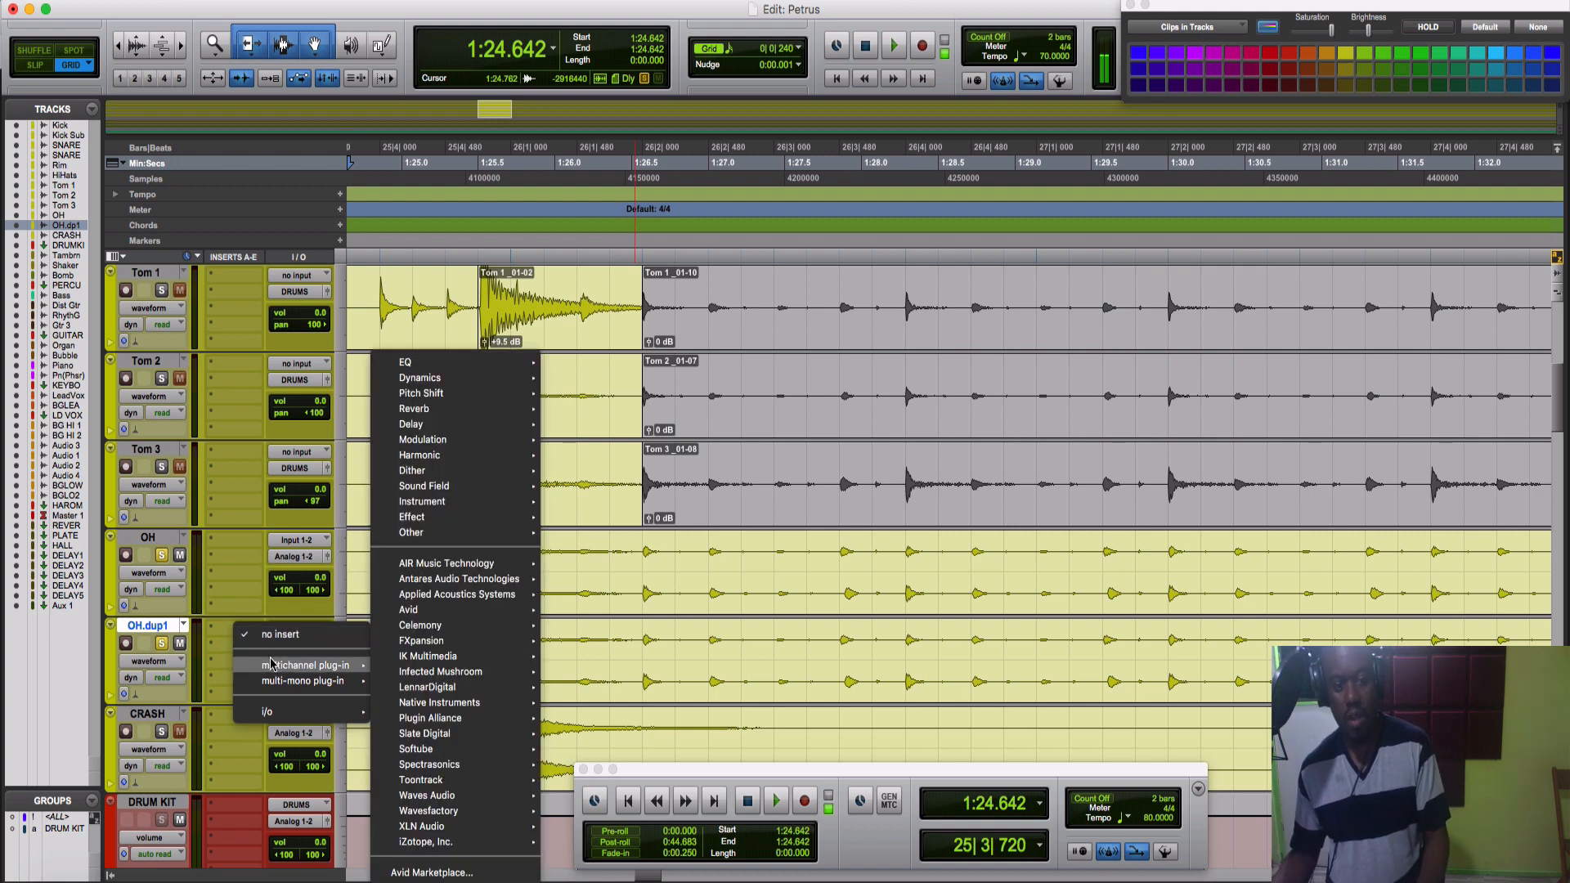
mouse_move(446, 409)
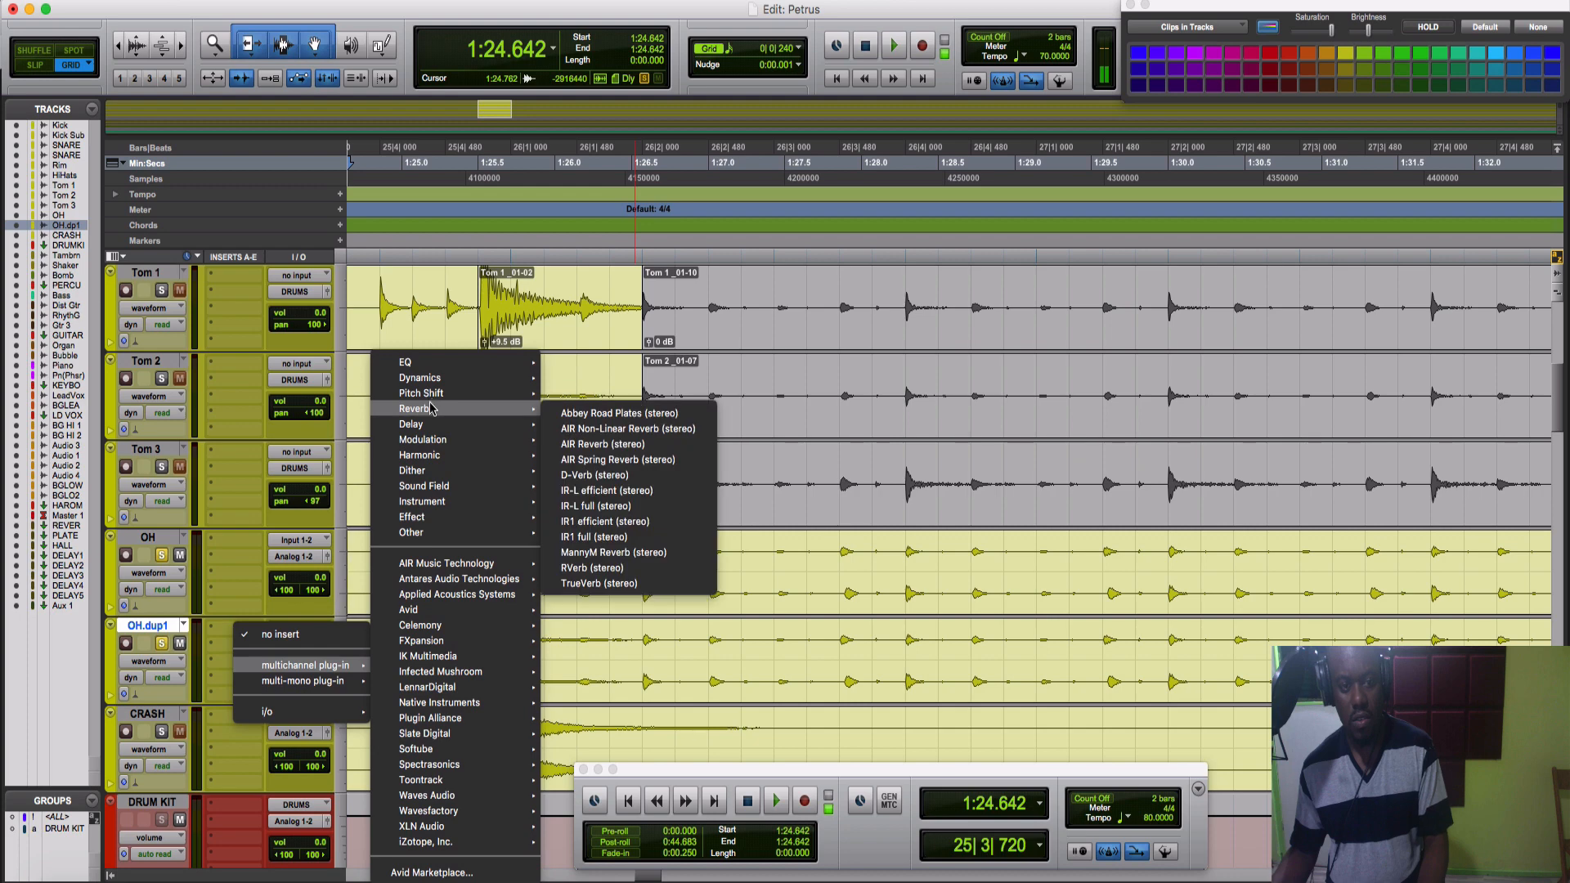
left_click(618, 476)
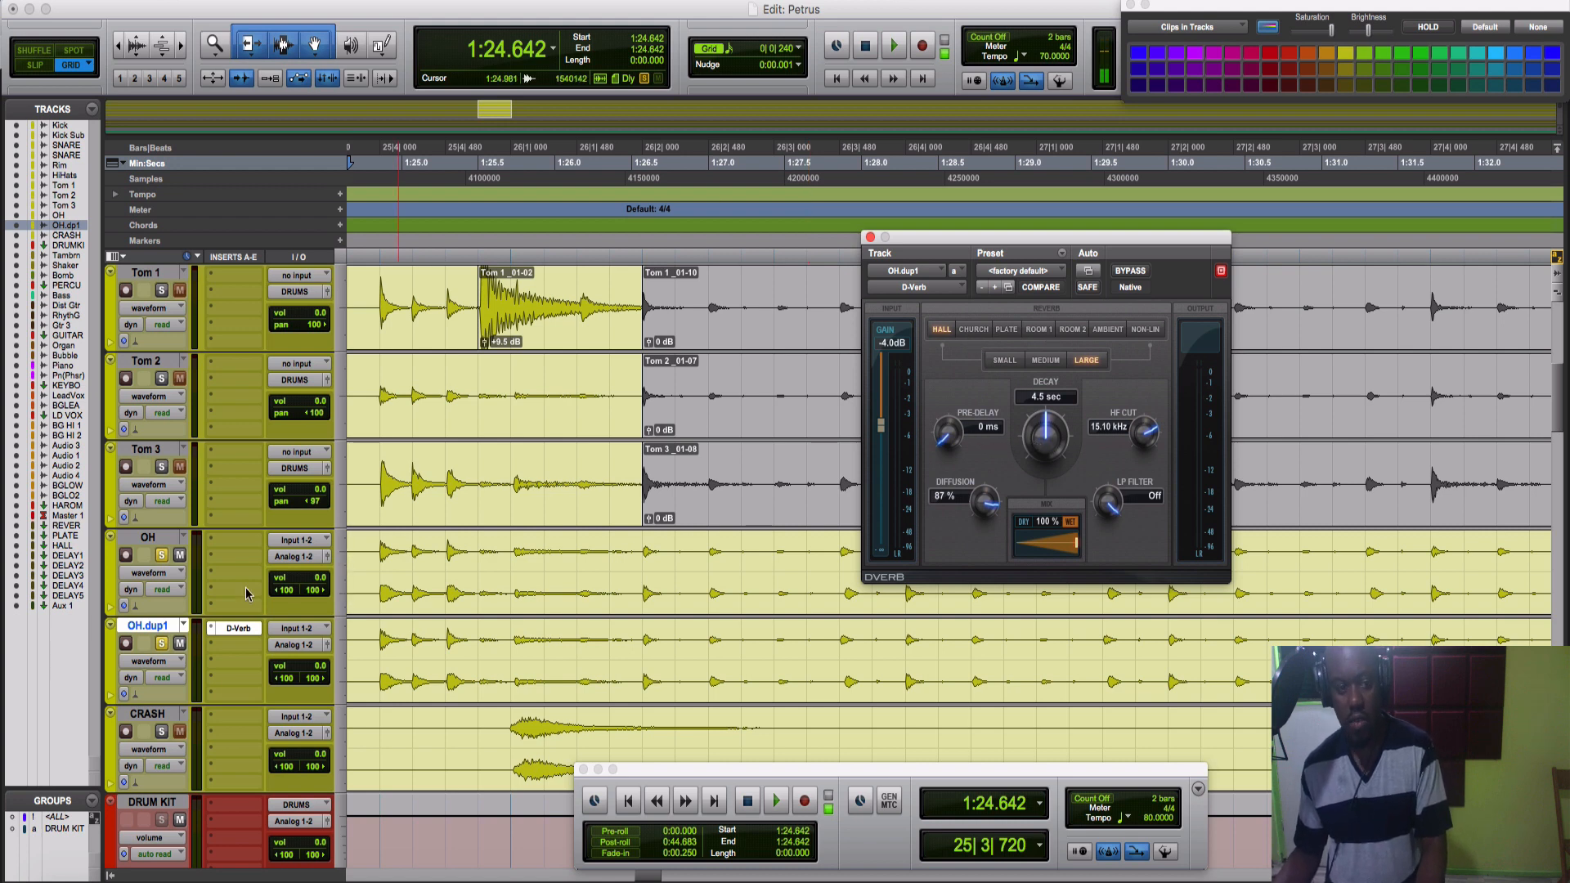
key("space")
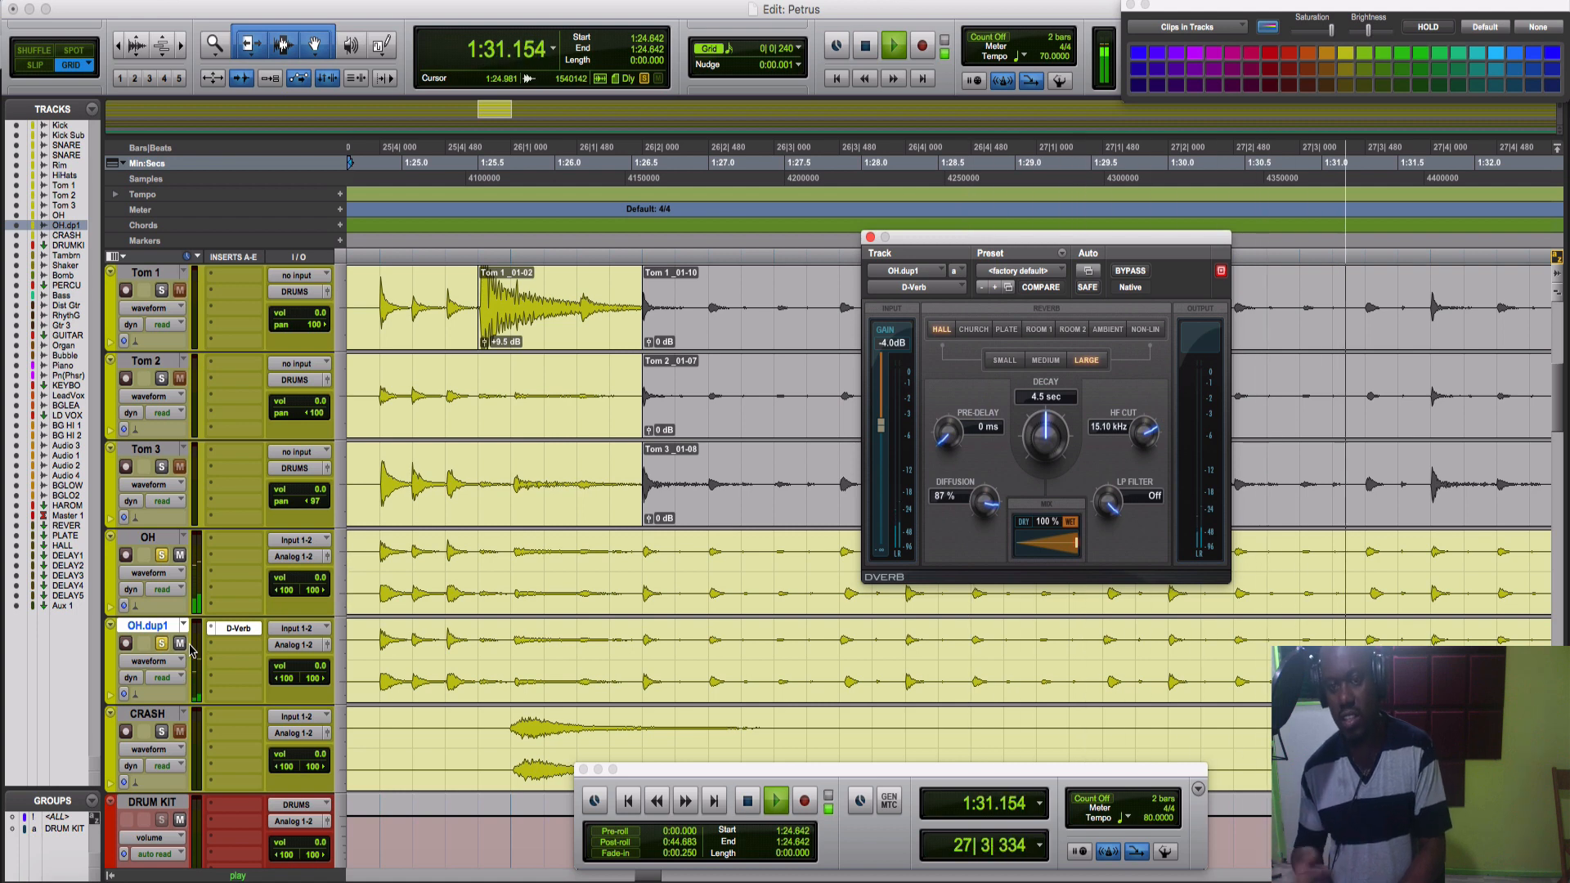
key("space")
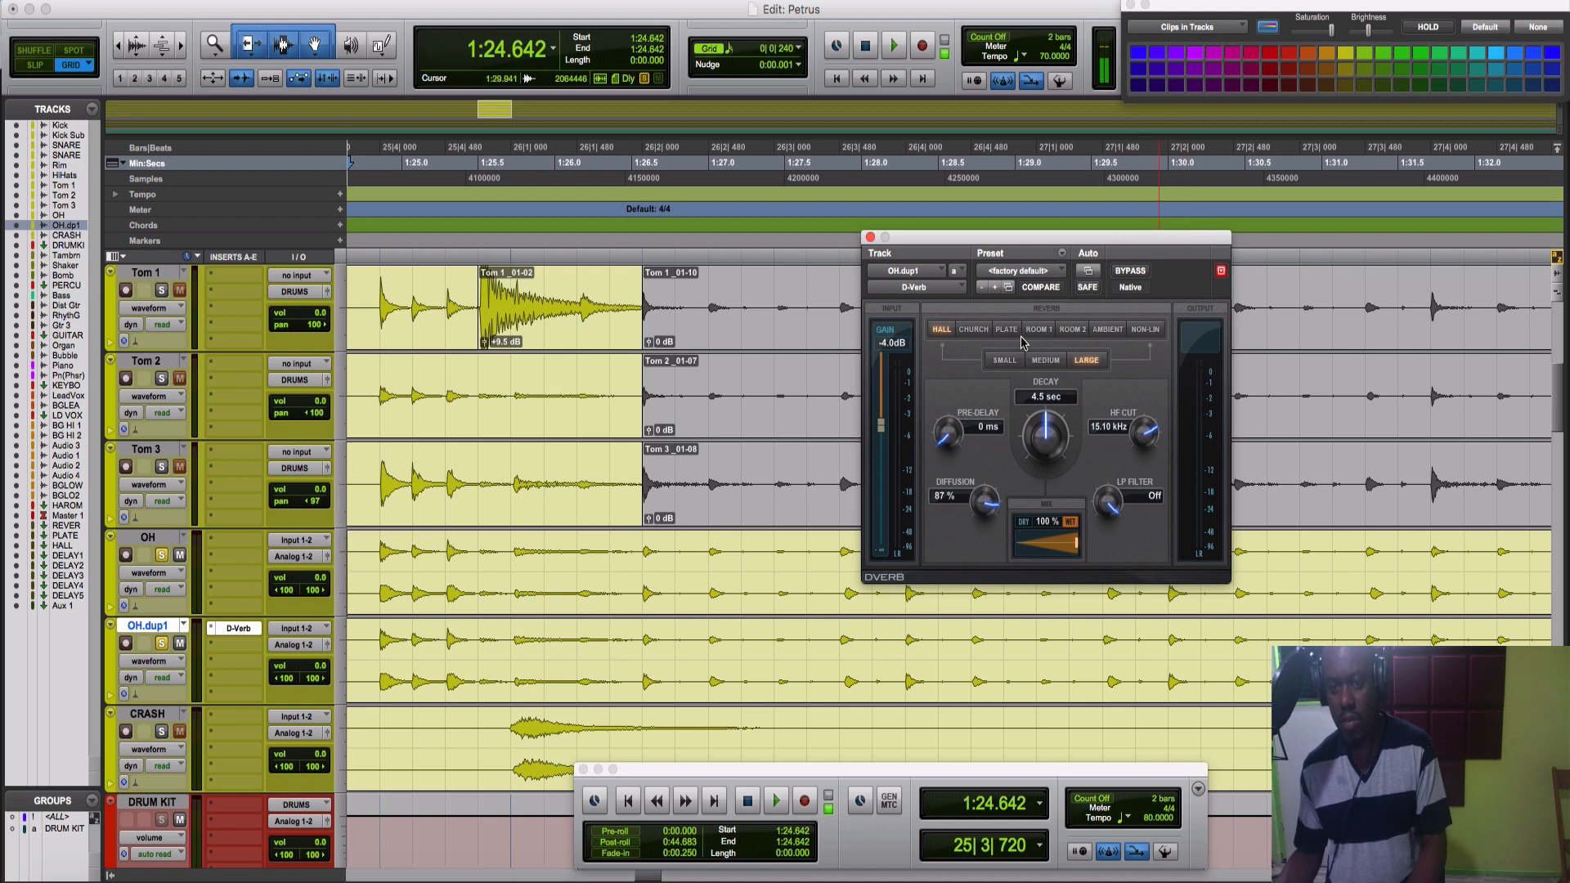
Step: Change the D-Verb algorithm to Room 1 during playback and listen to the result
key("space")
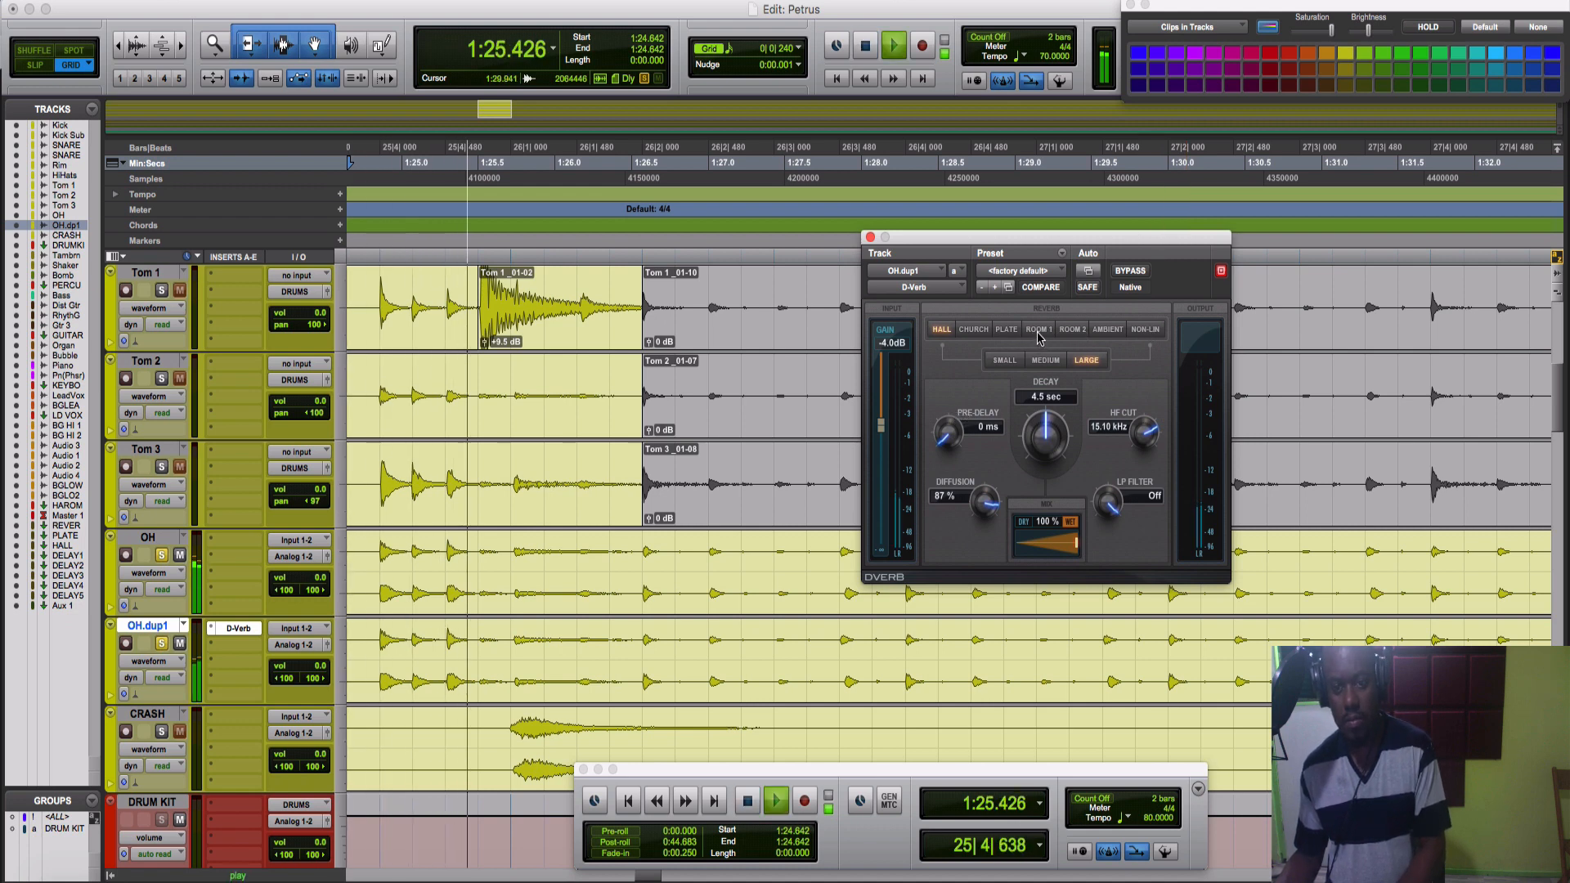
left_click(1038, 330)
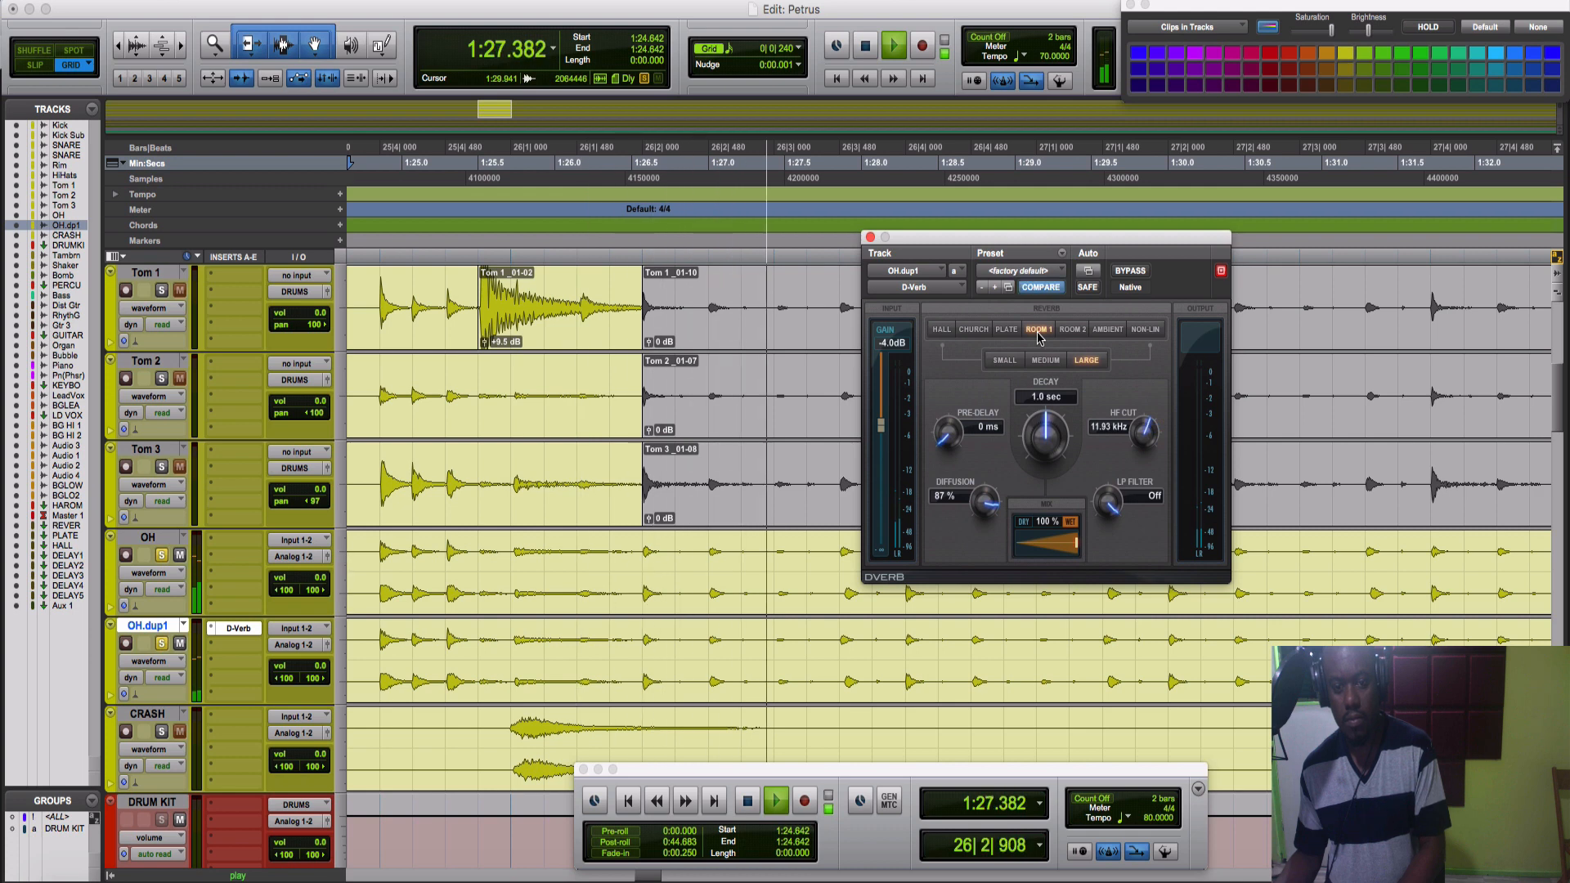
key("space")
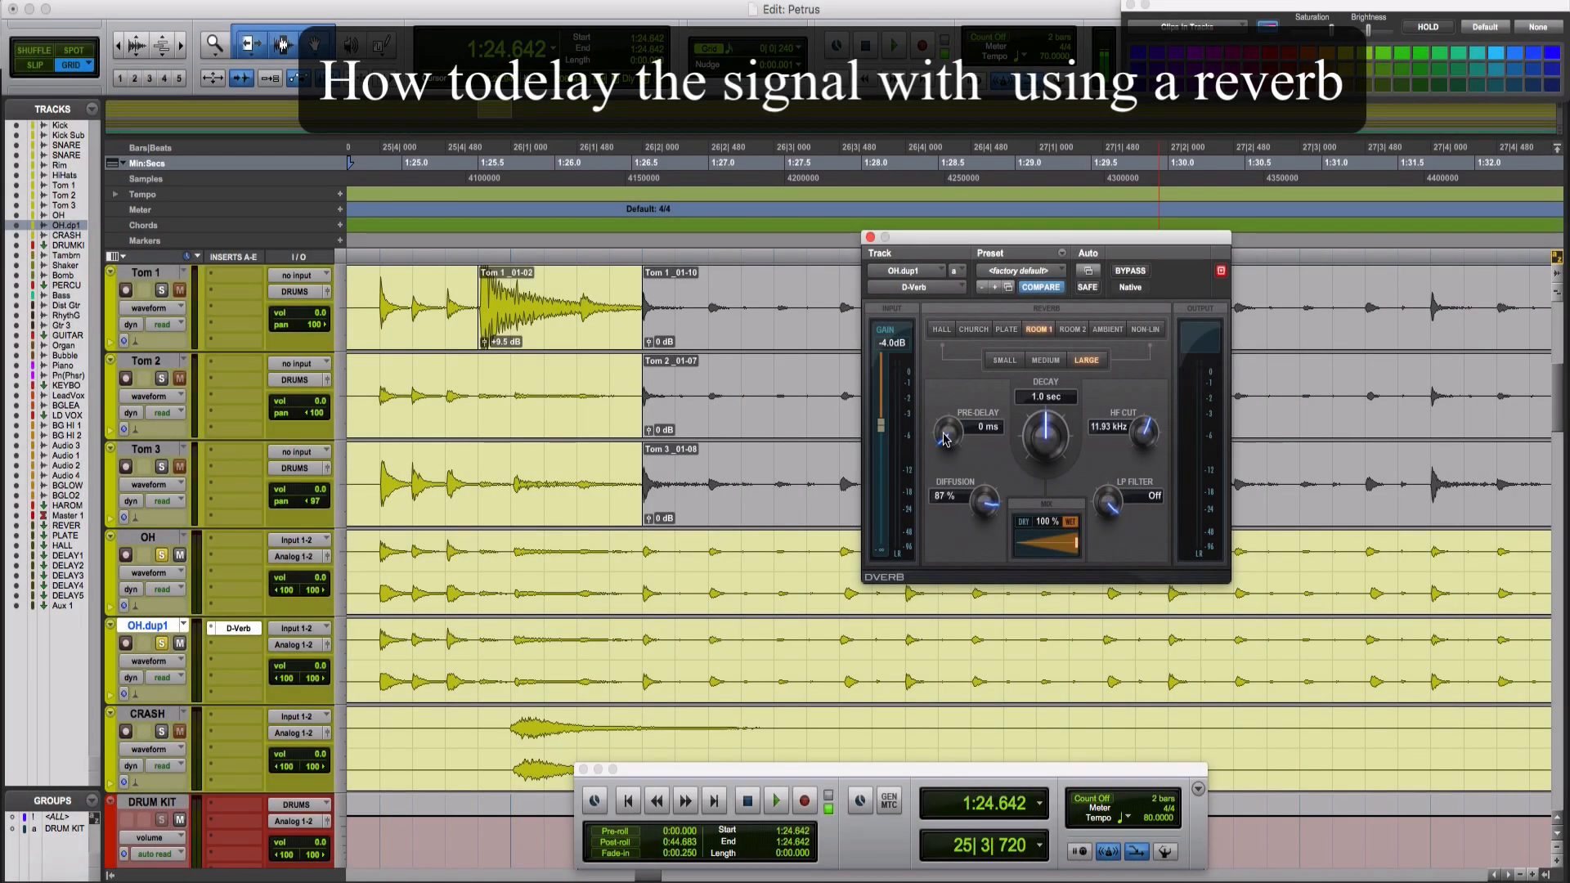
Step: Try a 5 ms pre-delay on D-Verb and return it to 0 ms
left_click_drag(944, 439, 873, 459)
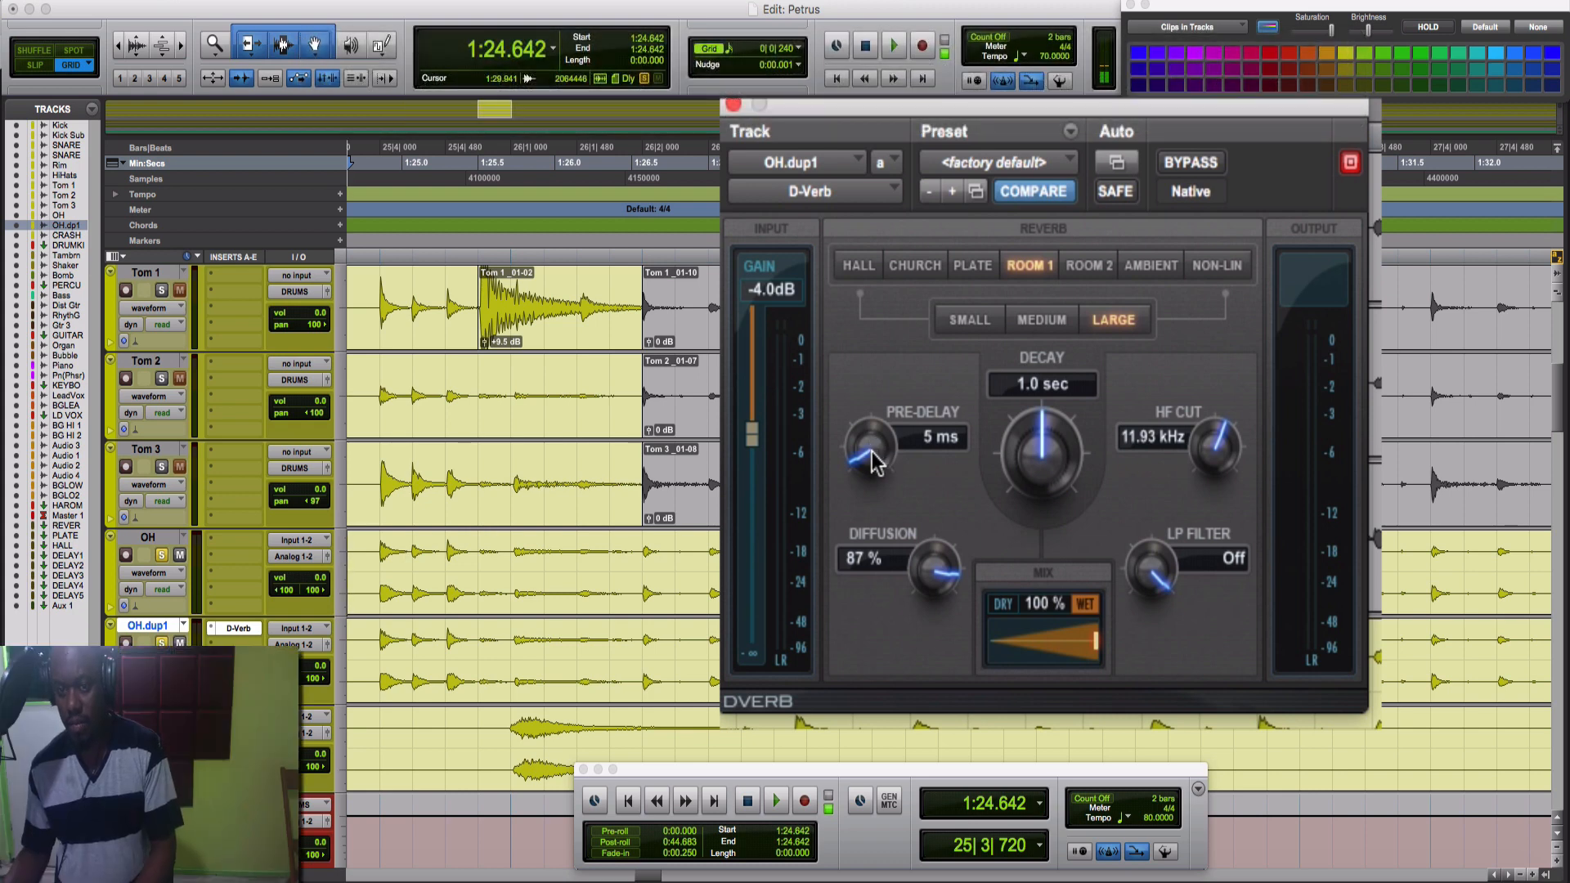
left_click_drag(873, 462, 888, 533)
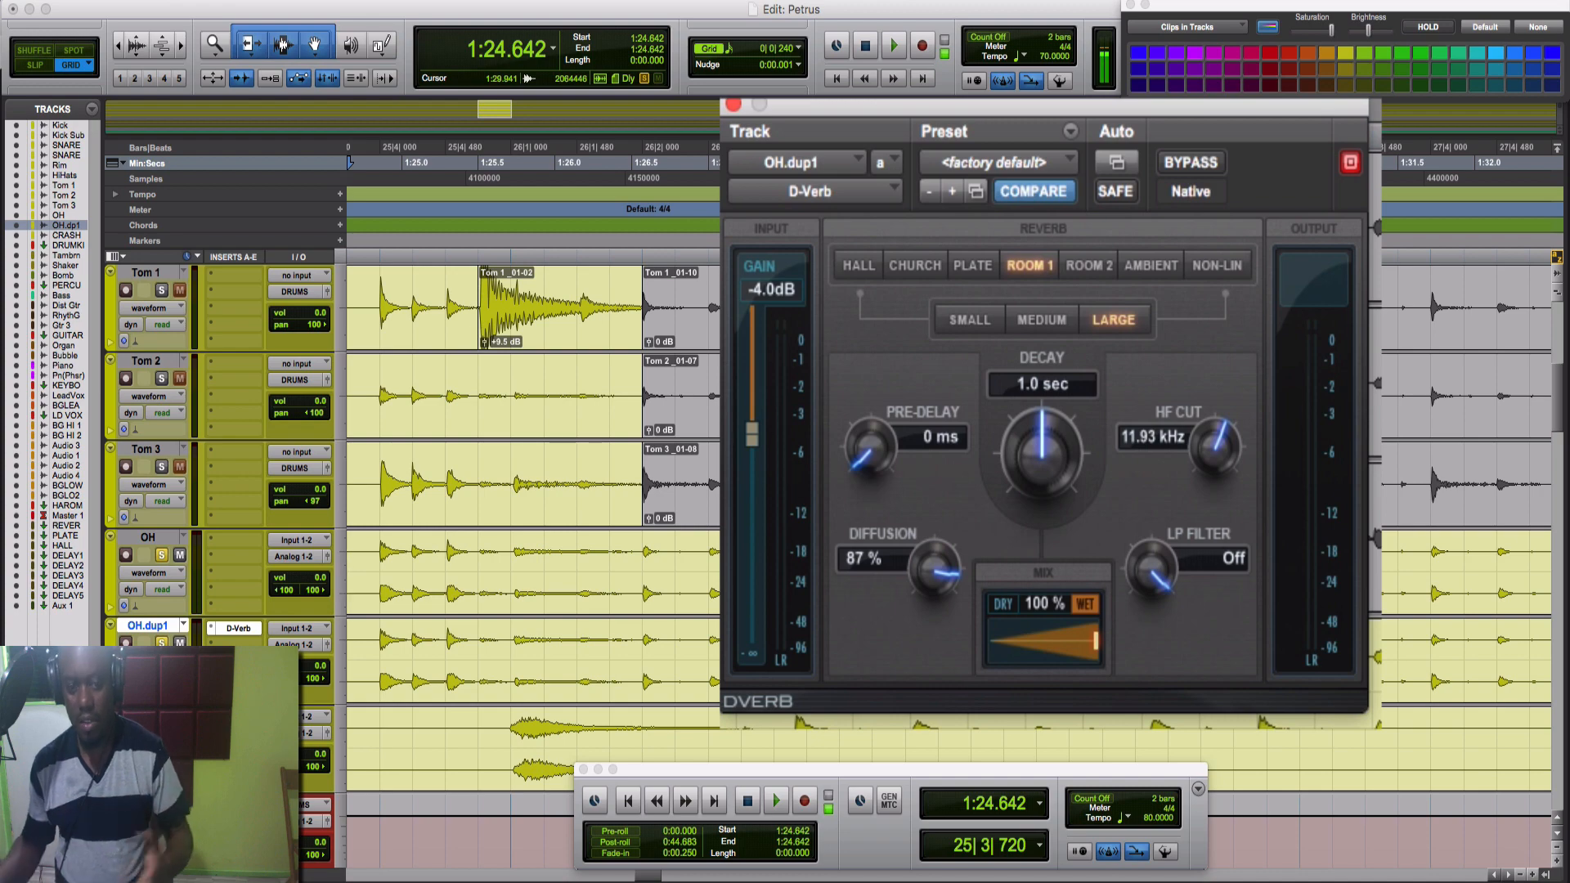
Step: Place the edit cursor at 1:24.857 on the OH track, at the first hit, and close the D-Verb window
scroll(418, 480, "down", 3)
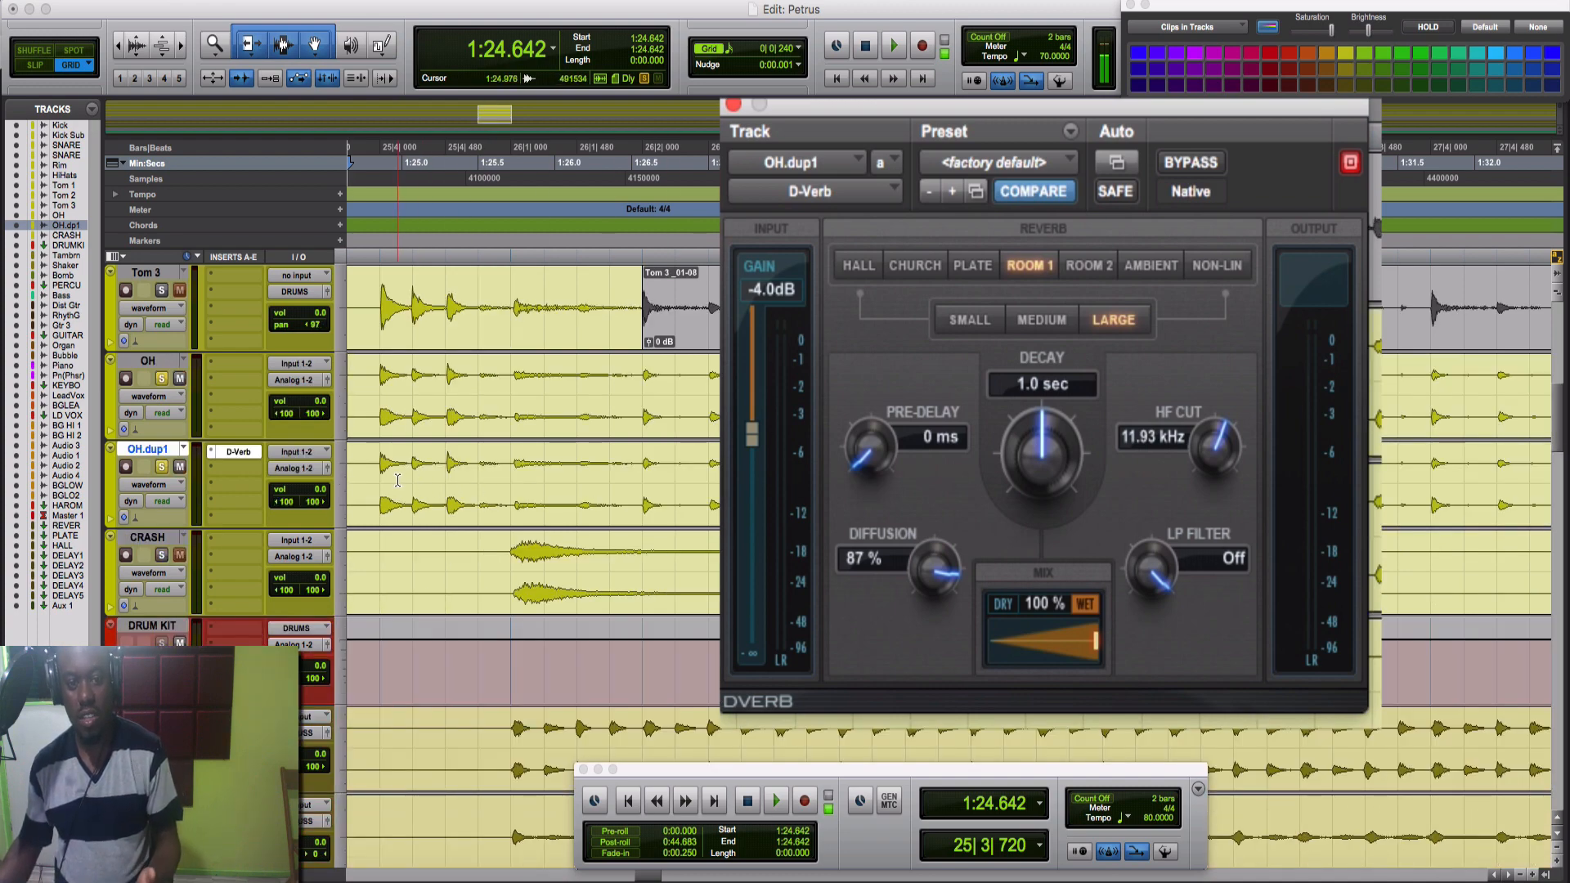
left_click(379, 387)
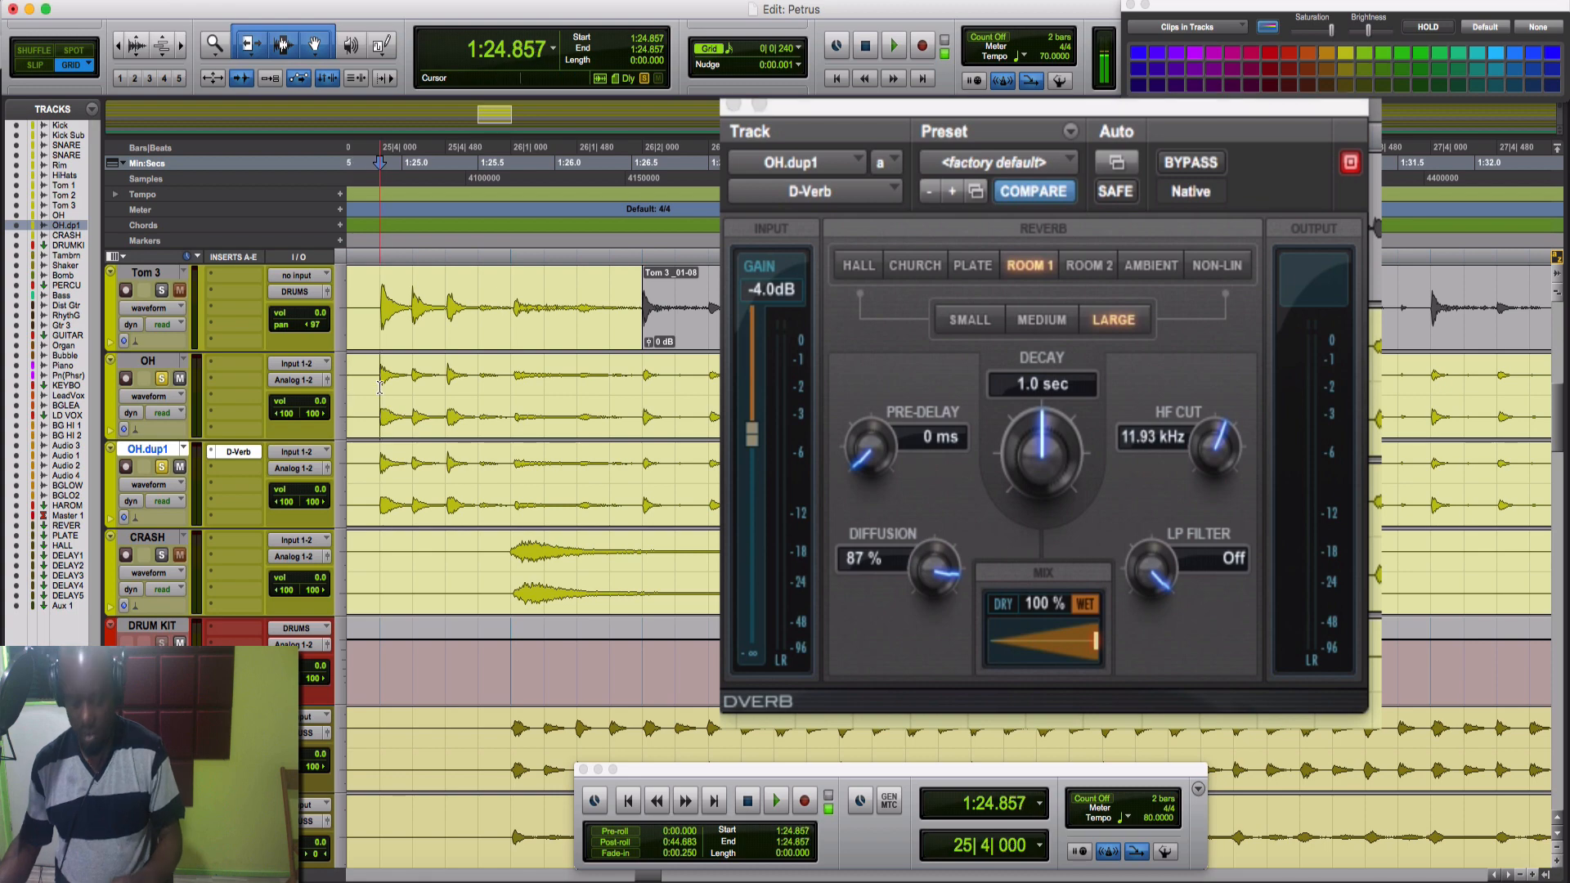
key("r")
key("r")
key("t")
key("t")
key("t")
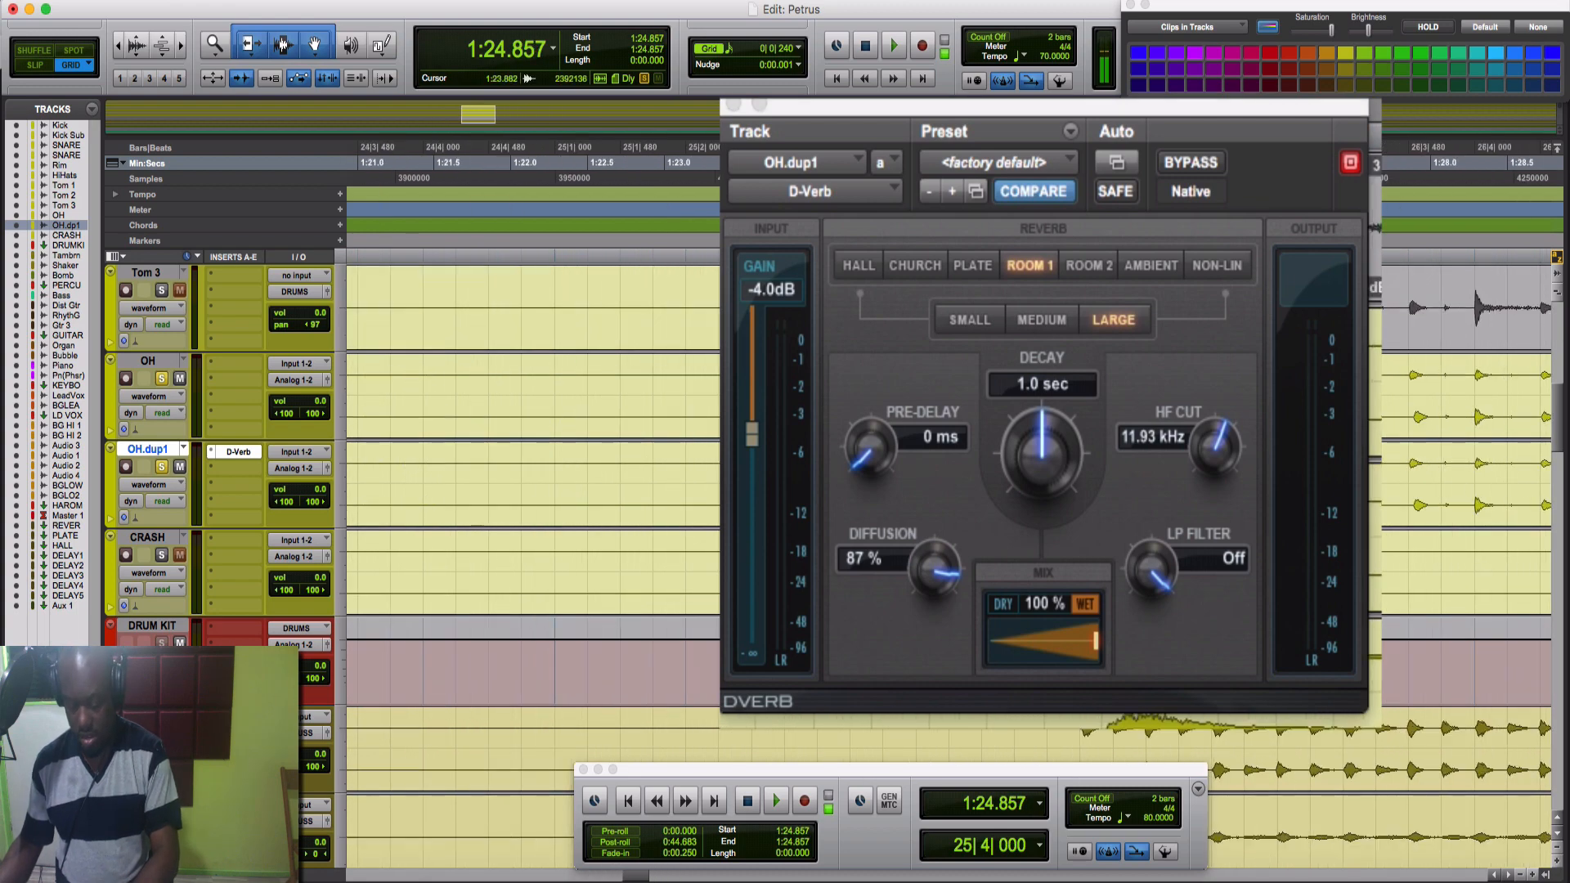
left_click(734, 103)
Step: Examine up close where the first hit begins on the HiHats and Tom tracks relative to 1:24.857
scroll(904, 563, "up", 2)
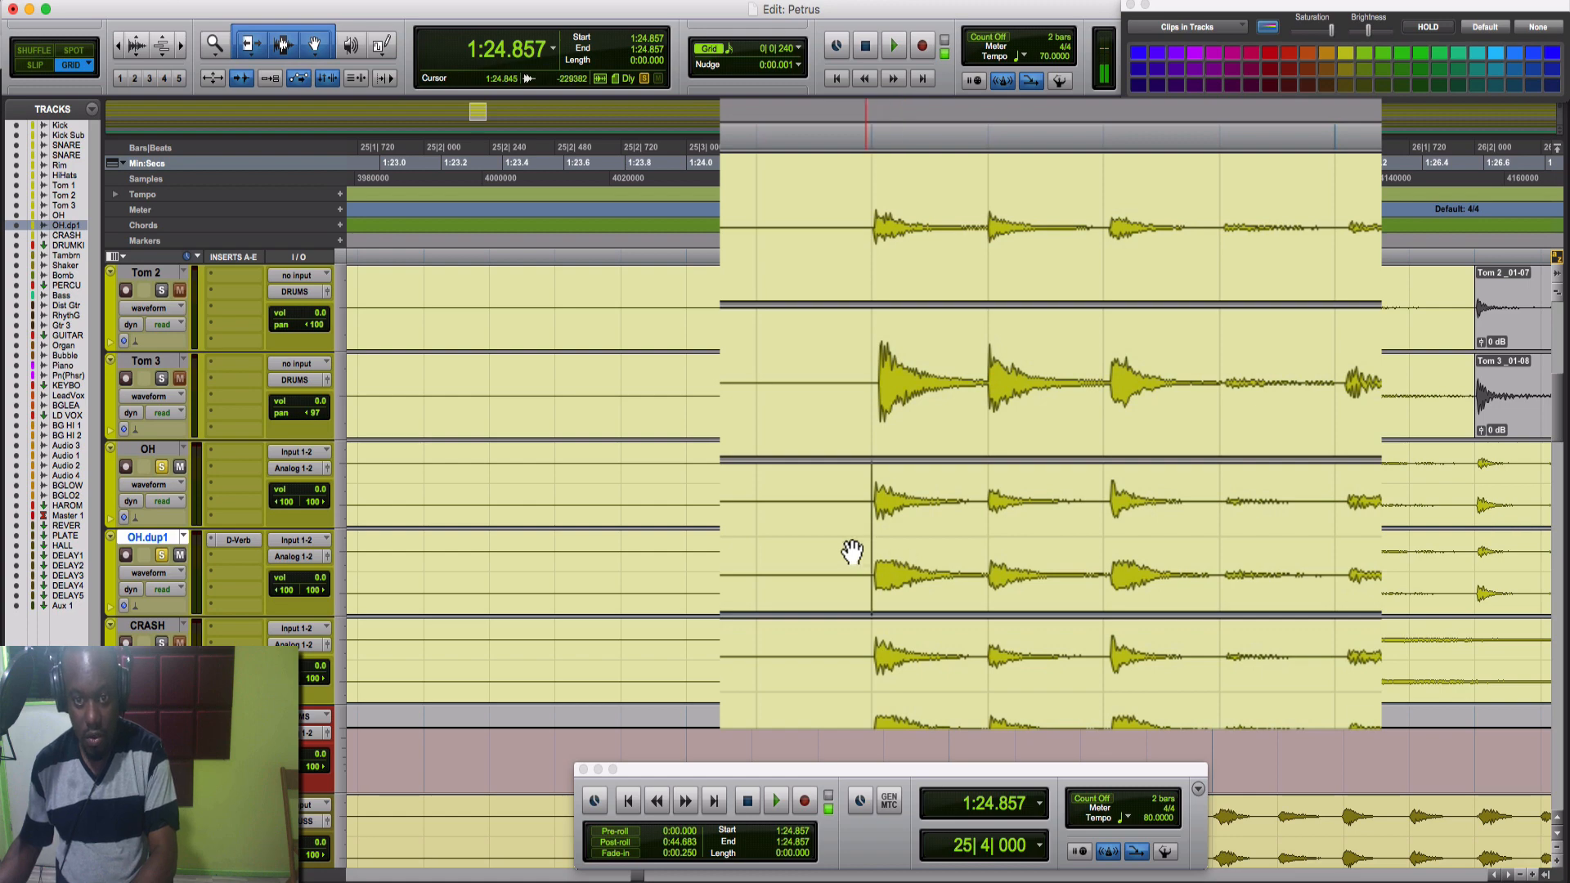
scroll(711, 407, "up", 3)
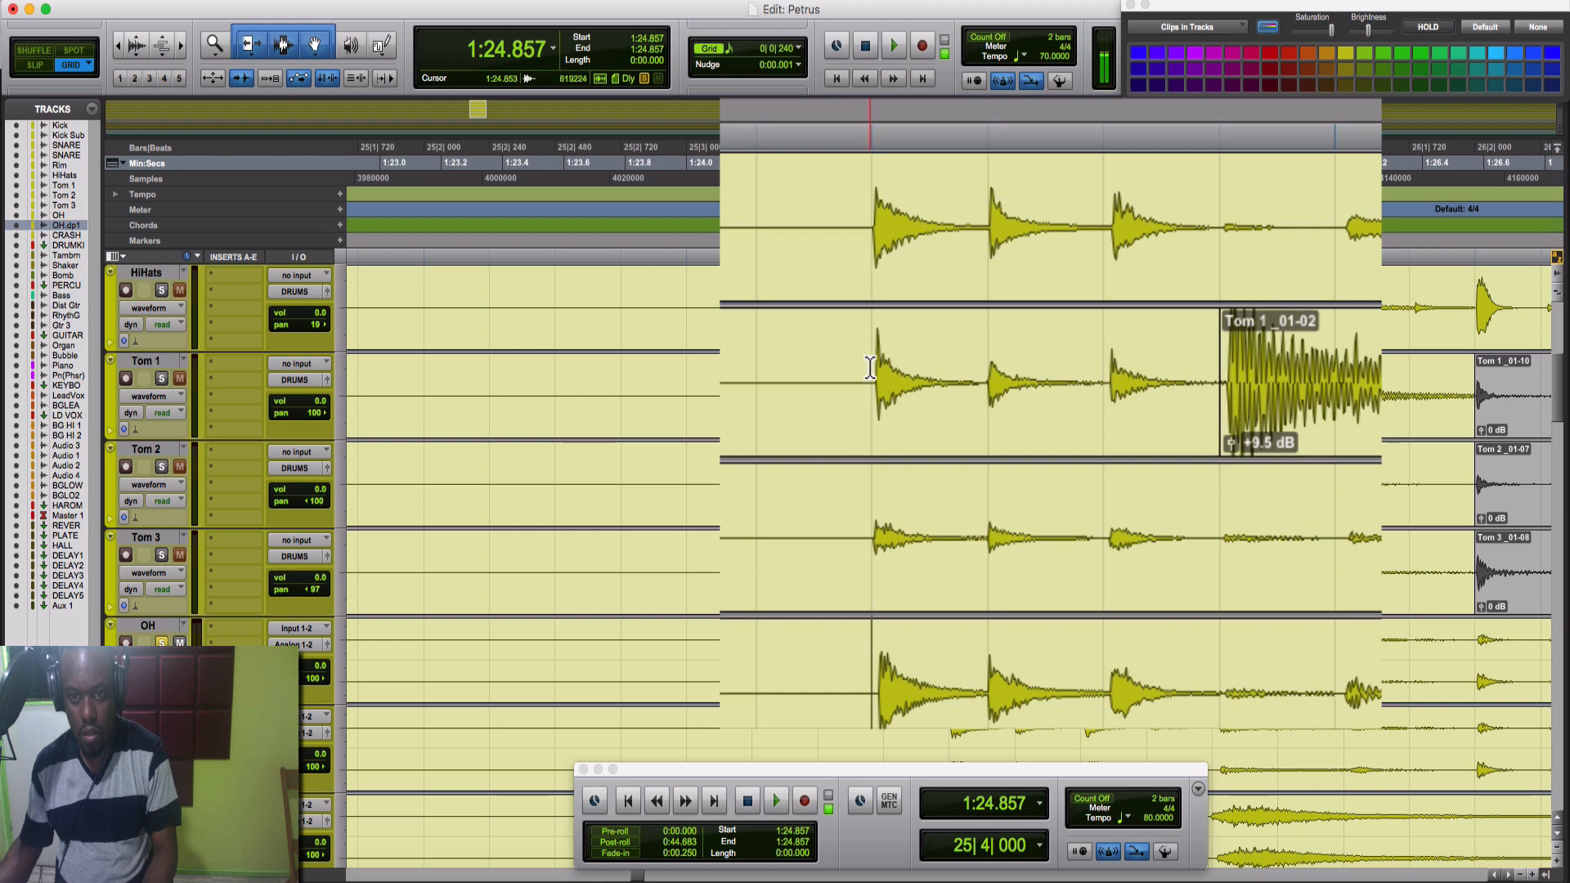
left_click(877, 238)
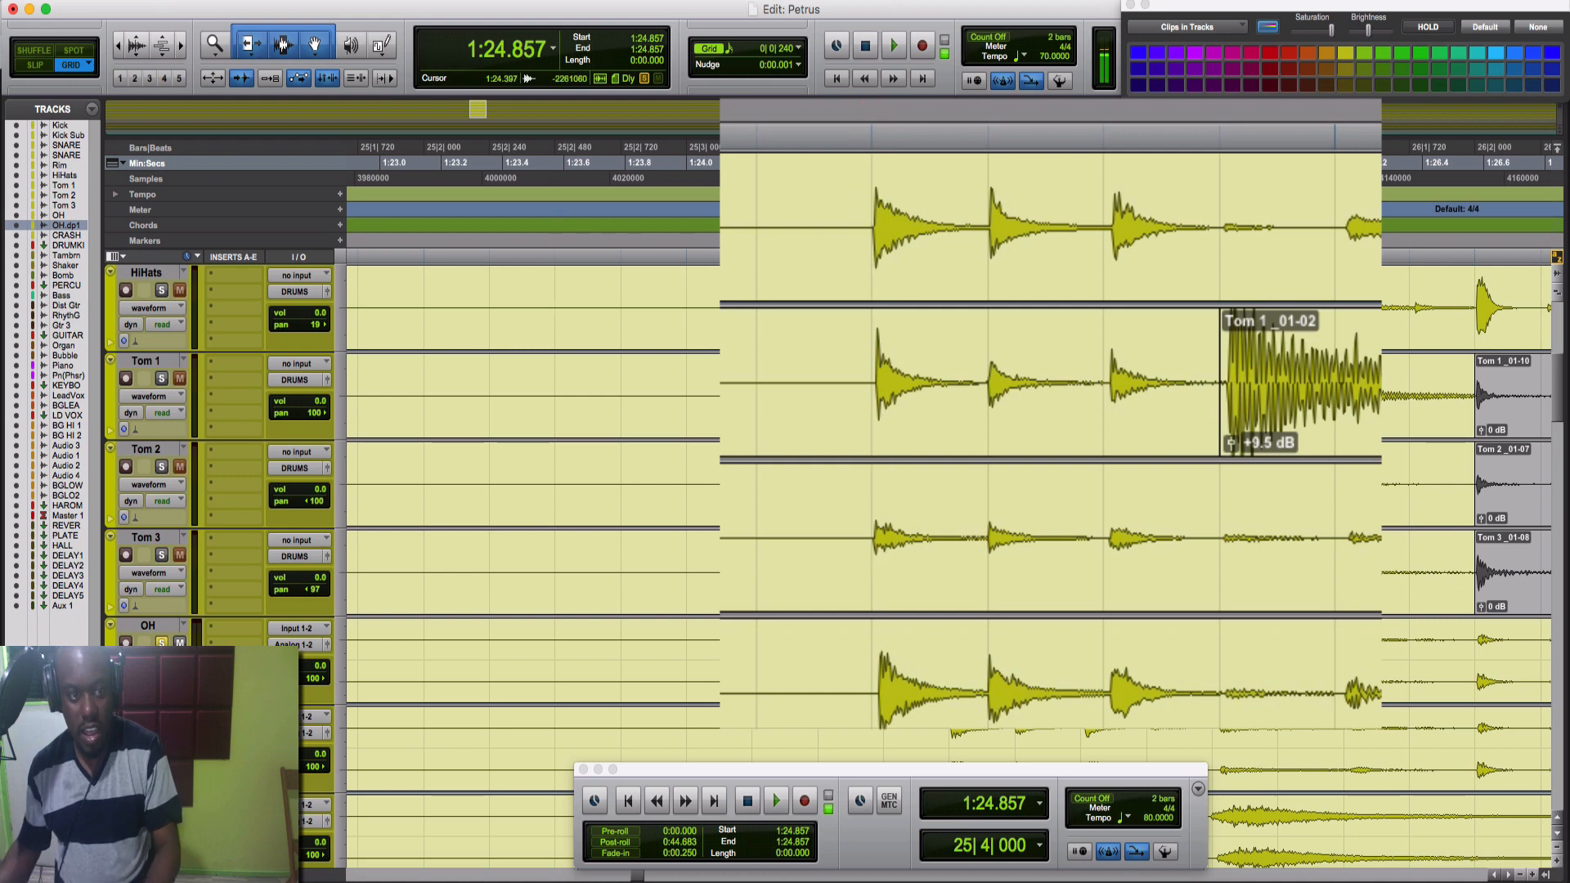
left_click_drag(875, 364, 955, 375)
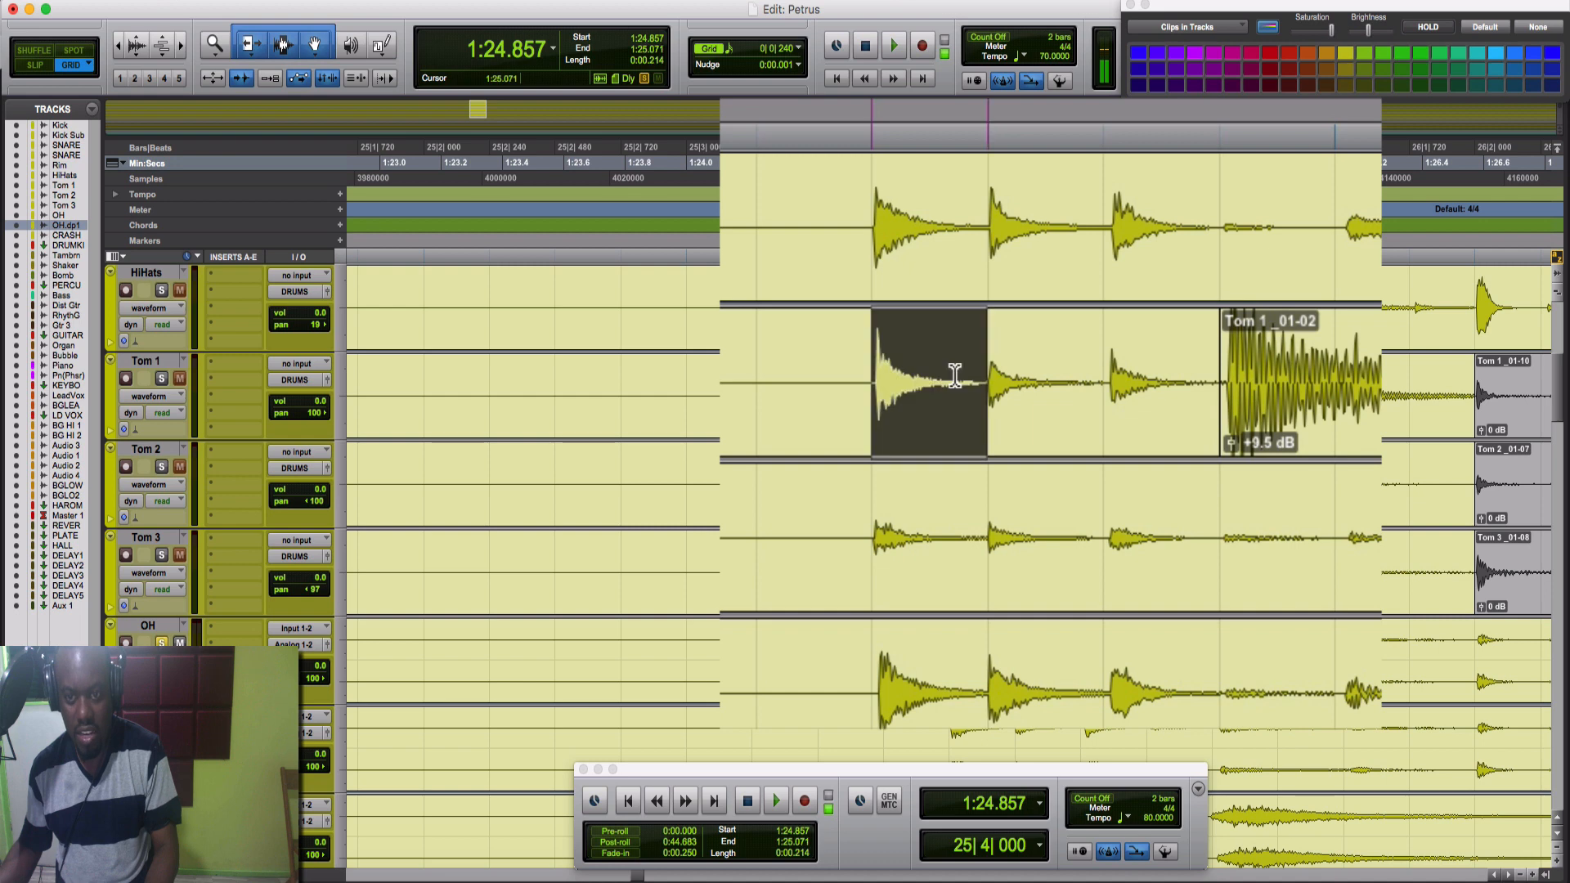
left_click(860, 382)
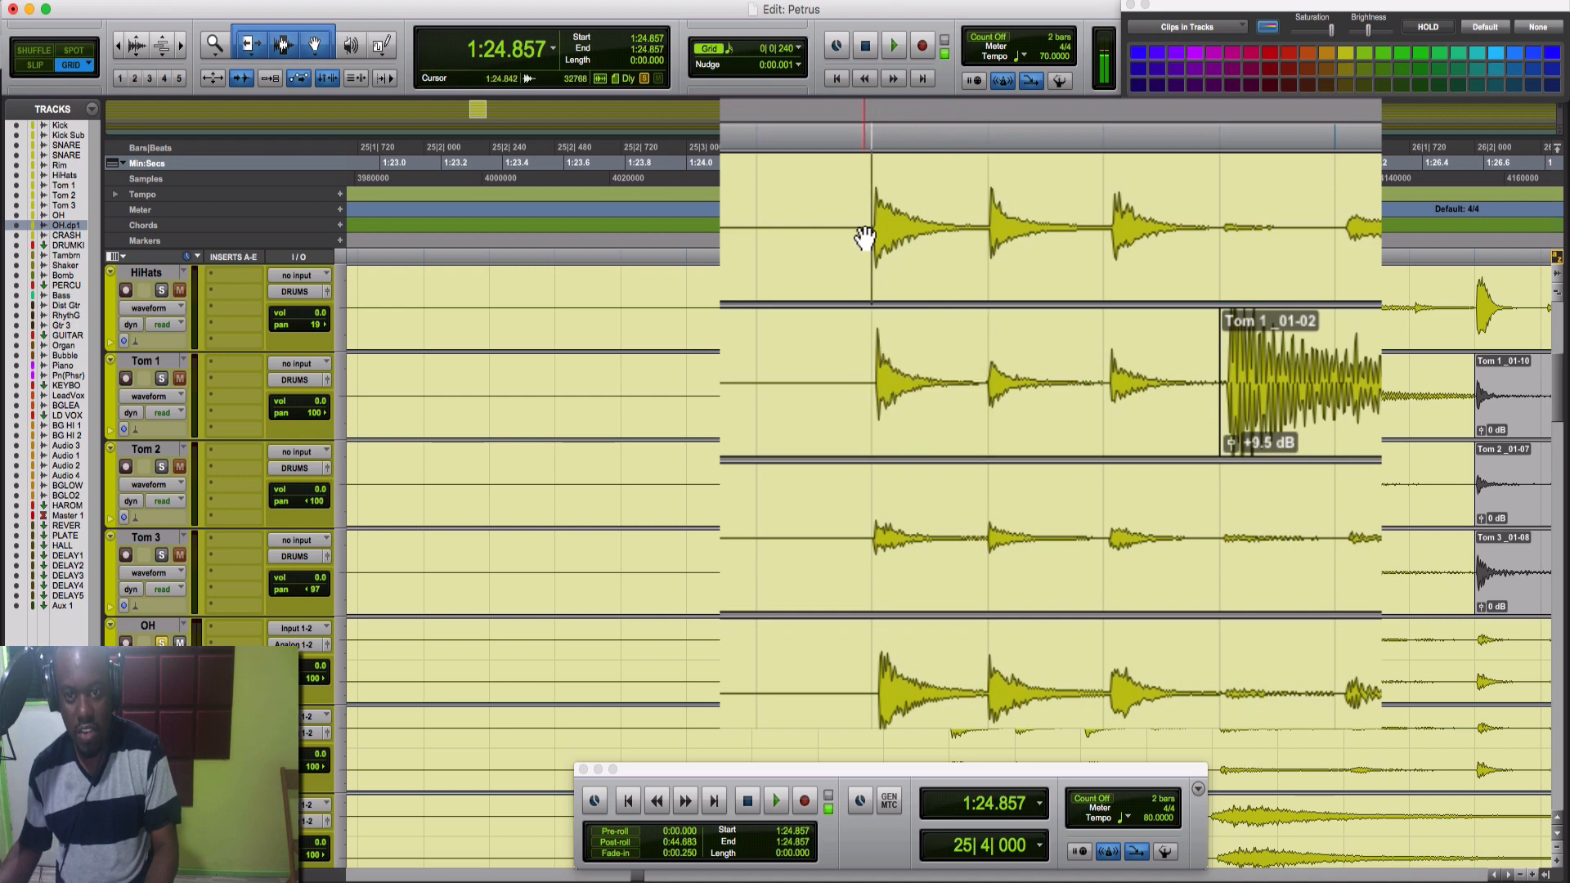
key("t")
key("t")
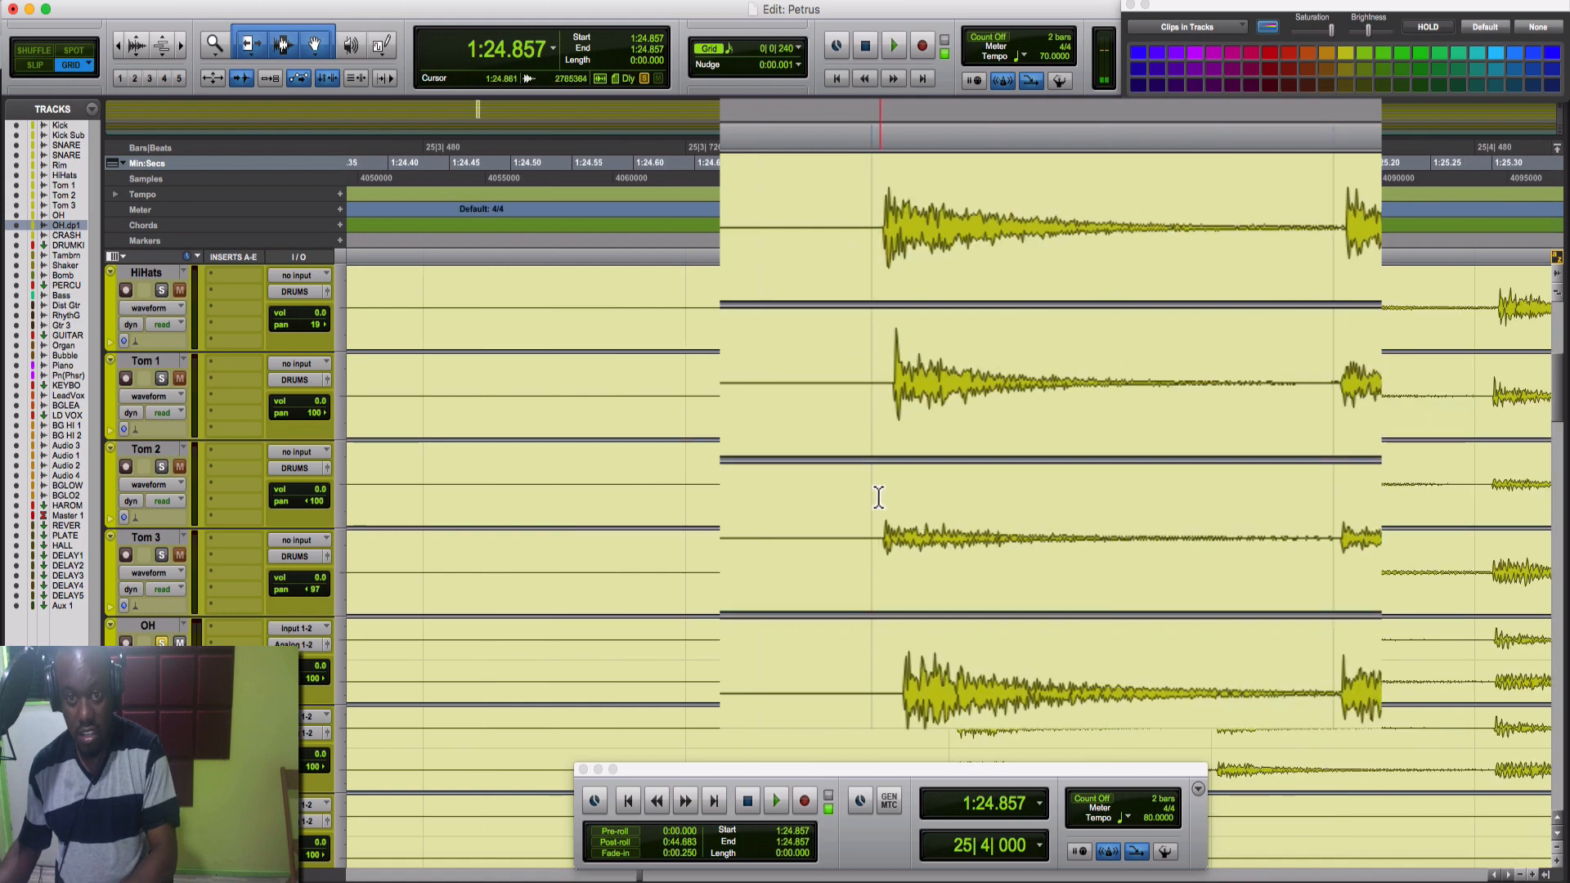
key("t")
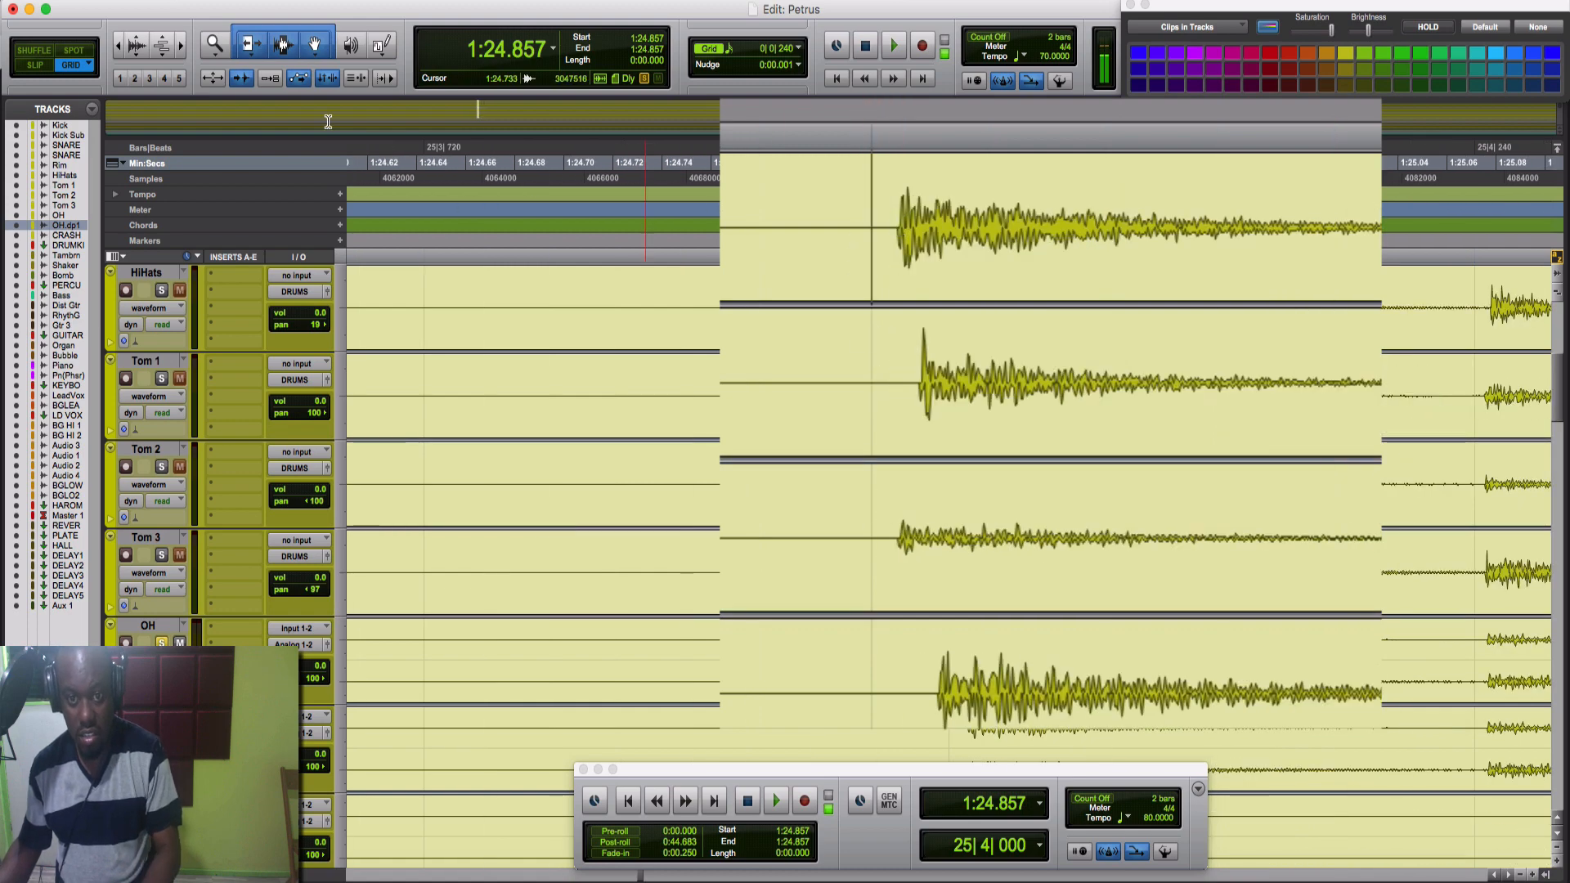
Step: Switch to Slip mode and locate the first hit's onset at 1:24.863 on HiHats and 1:24.868 on Tom 1
key("F2")
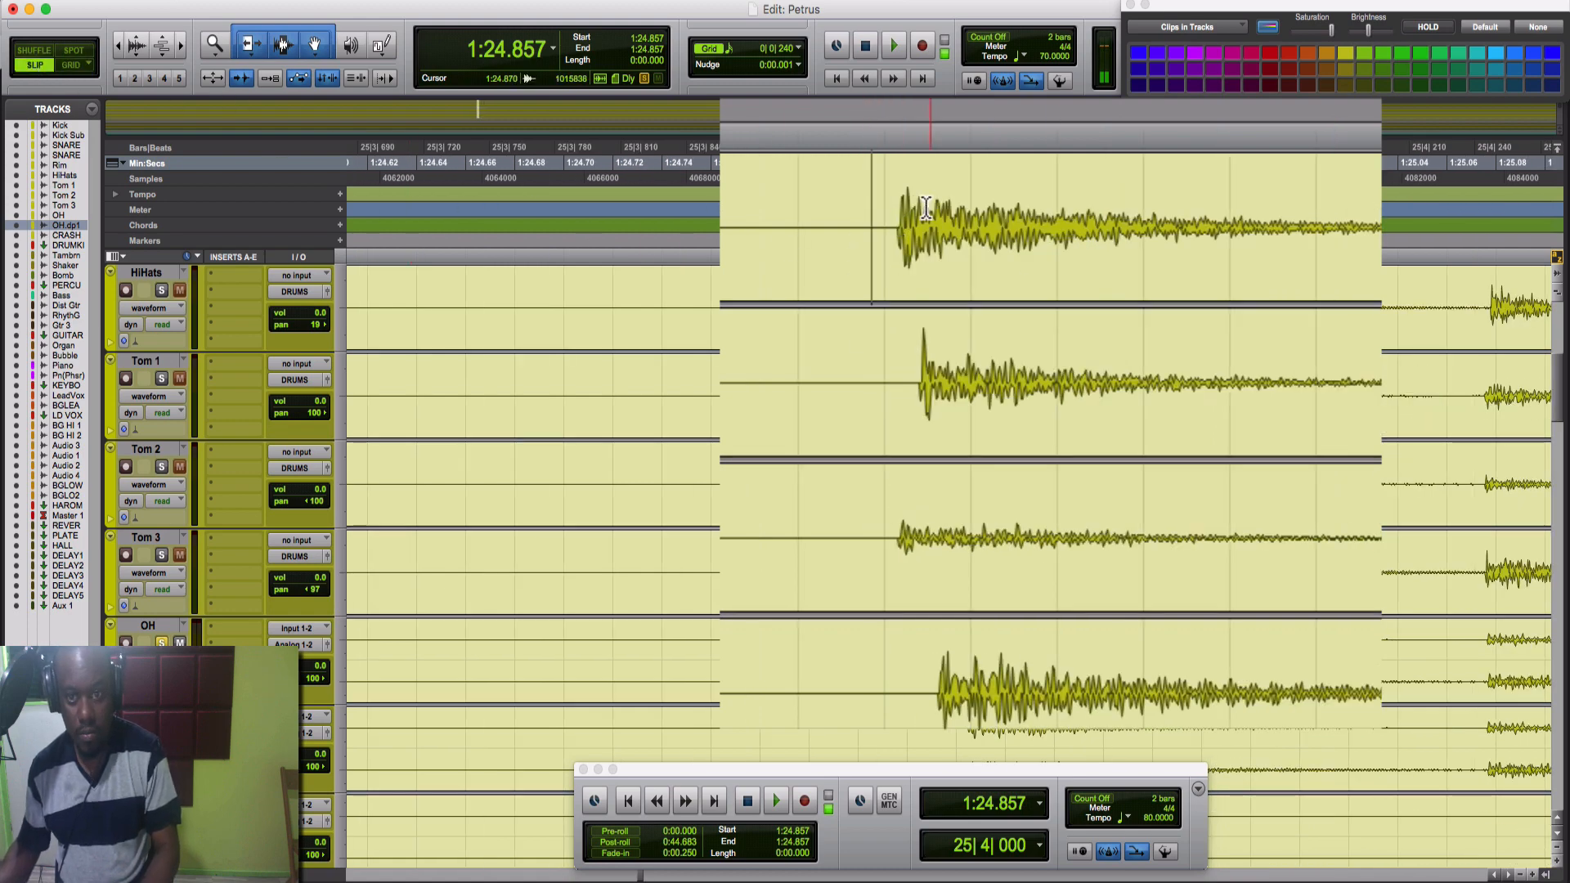
left_click(897, 214)
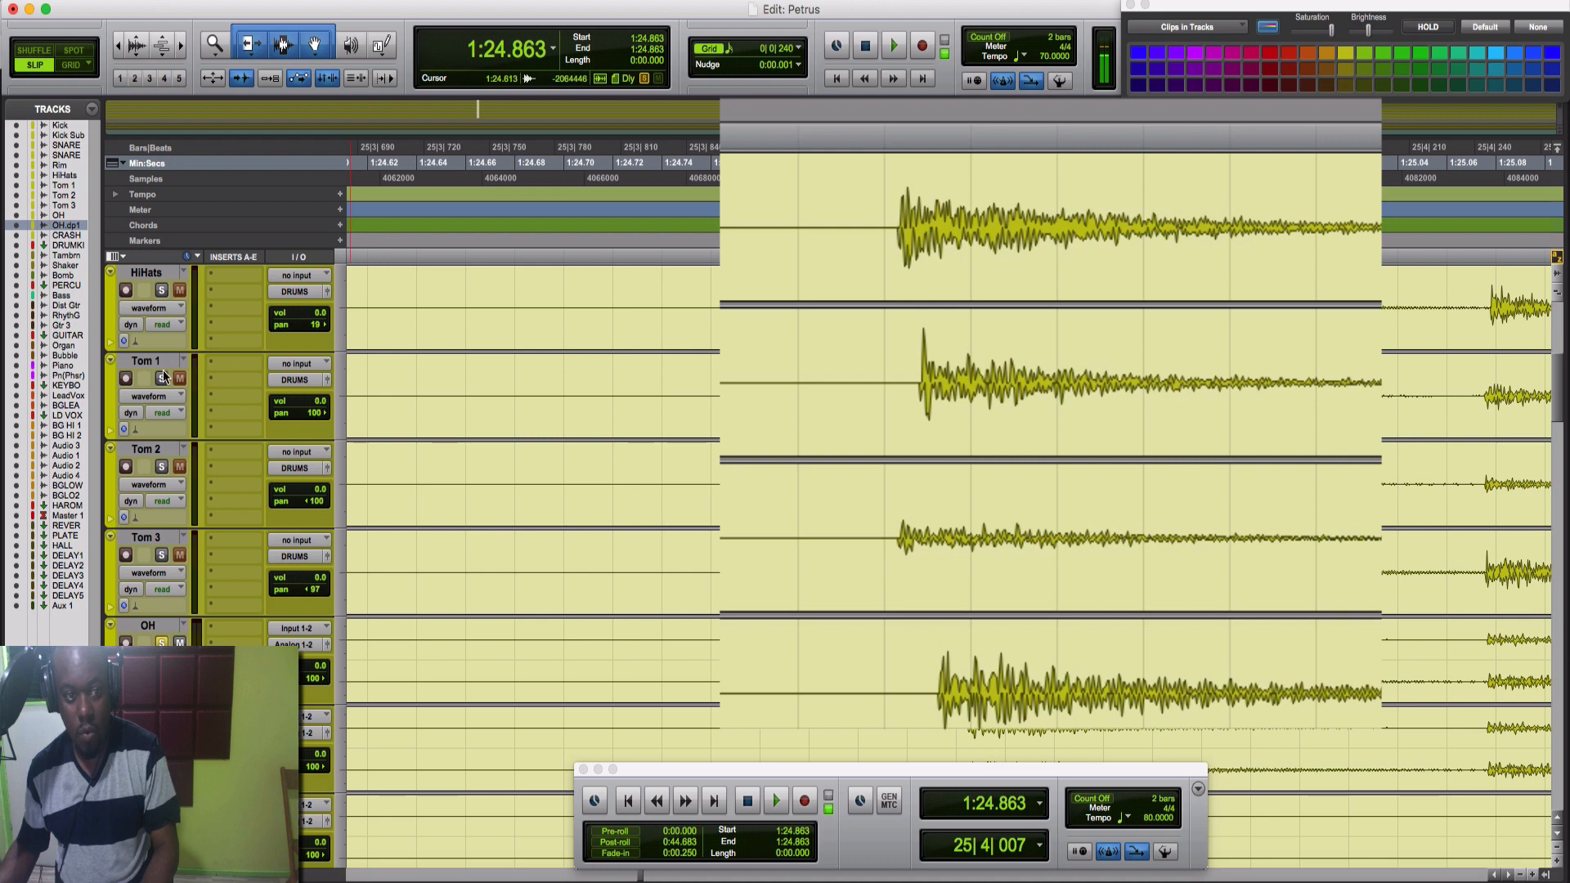
left_click_drag(918, 374, 1281, 381)
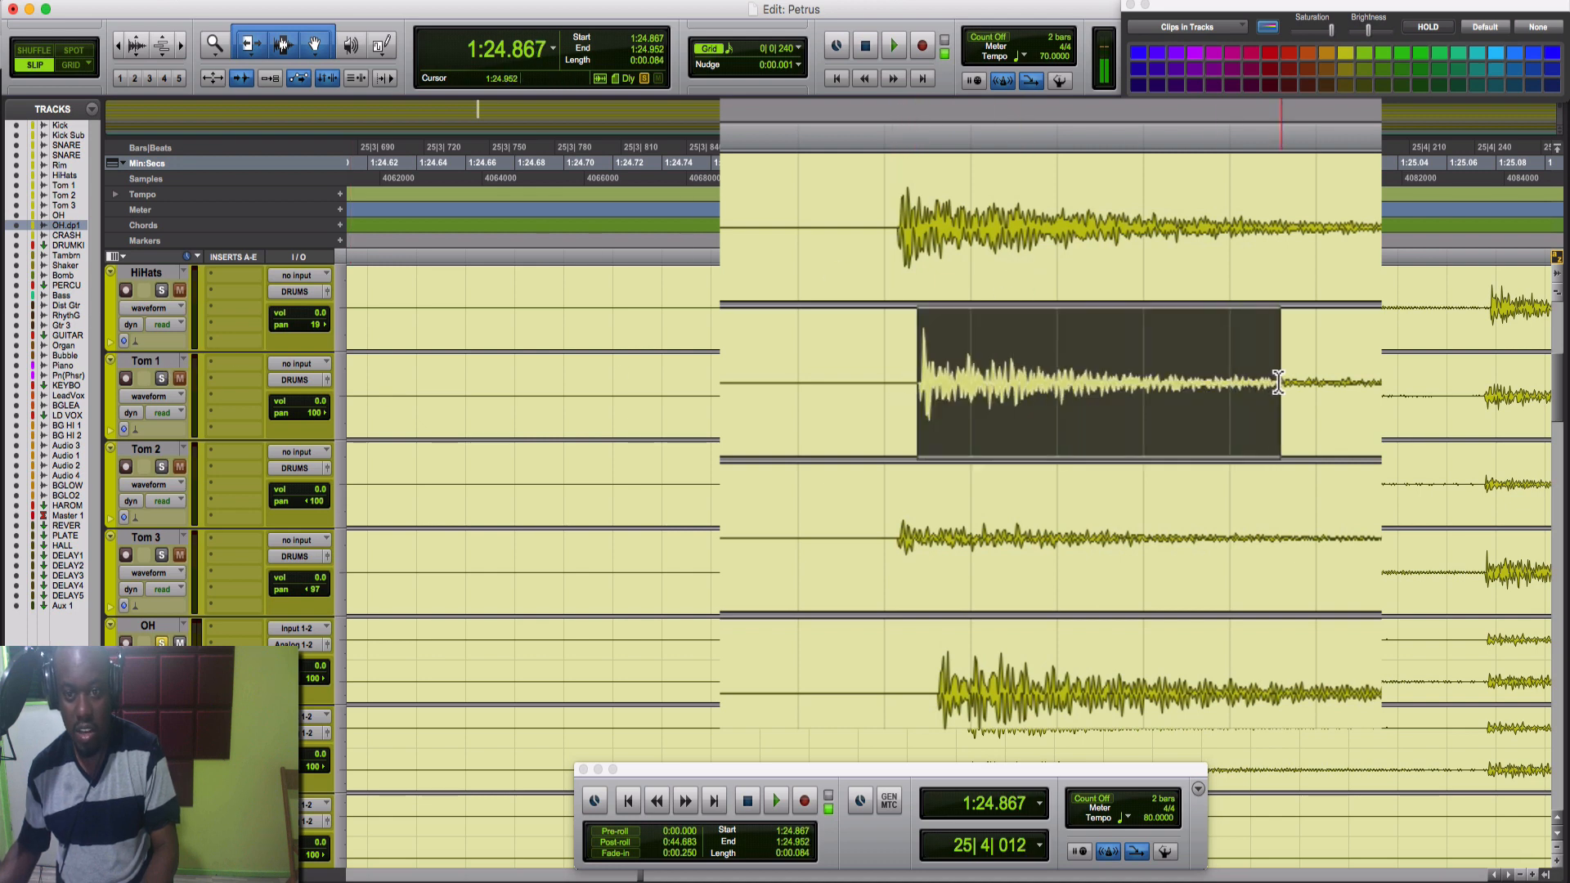
left_click(920, 360)
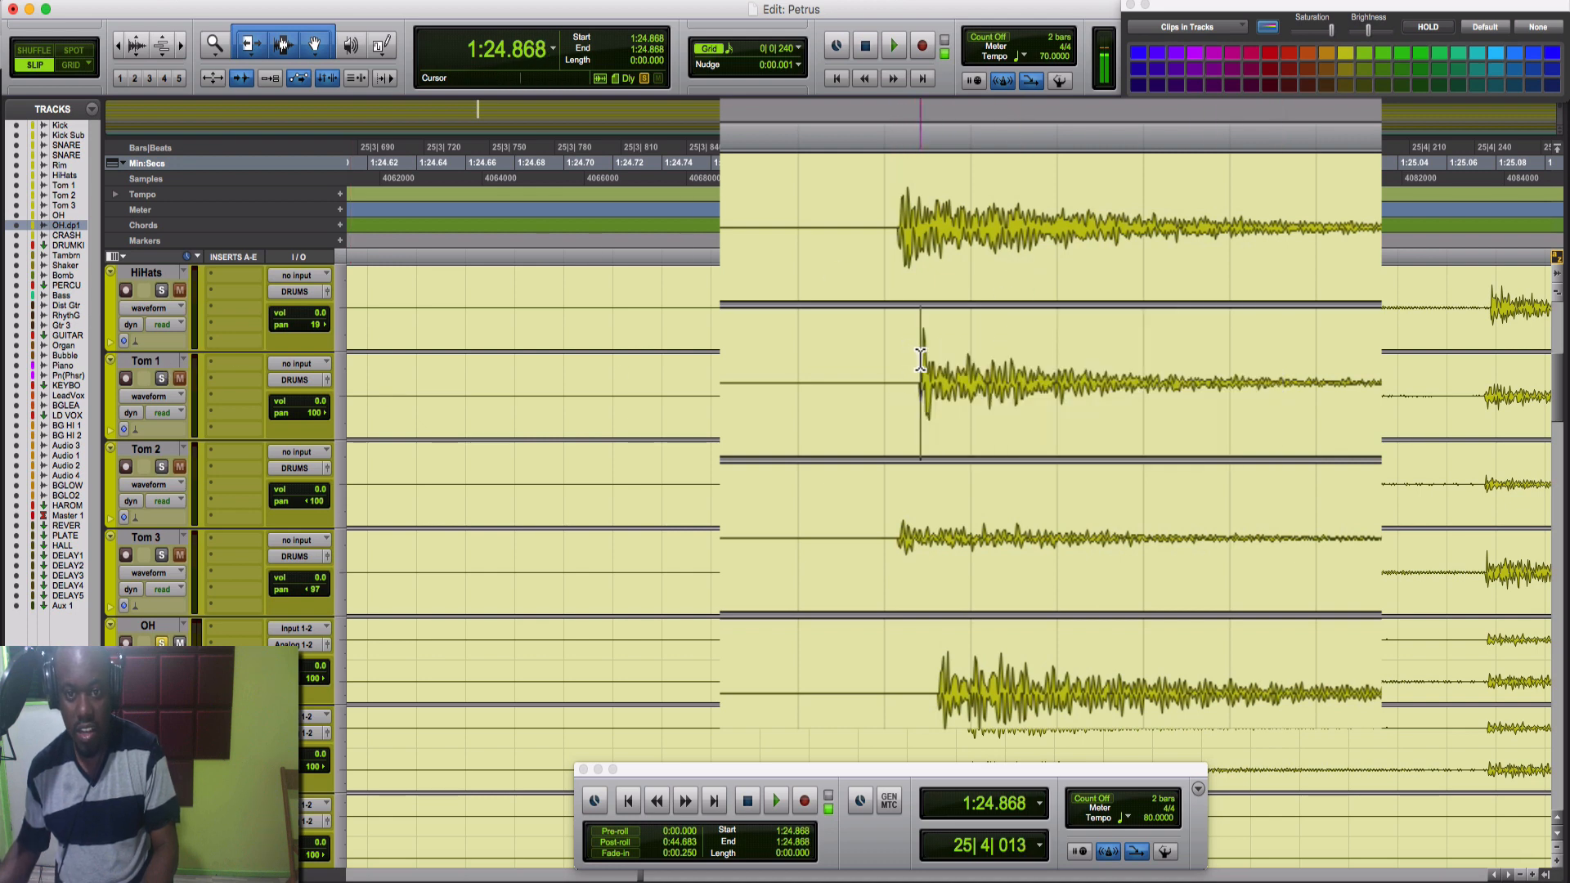
Step: Compare the first hit's waveform on the HiHats and Tom tracks with the OH, OH.dup1 and snare tracks
left_click_drag(924, 197, 1101, 434)
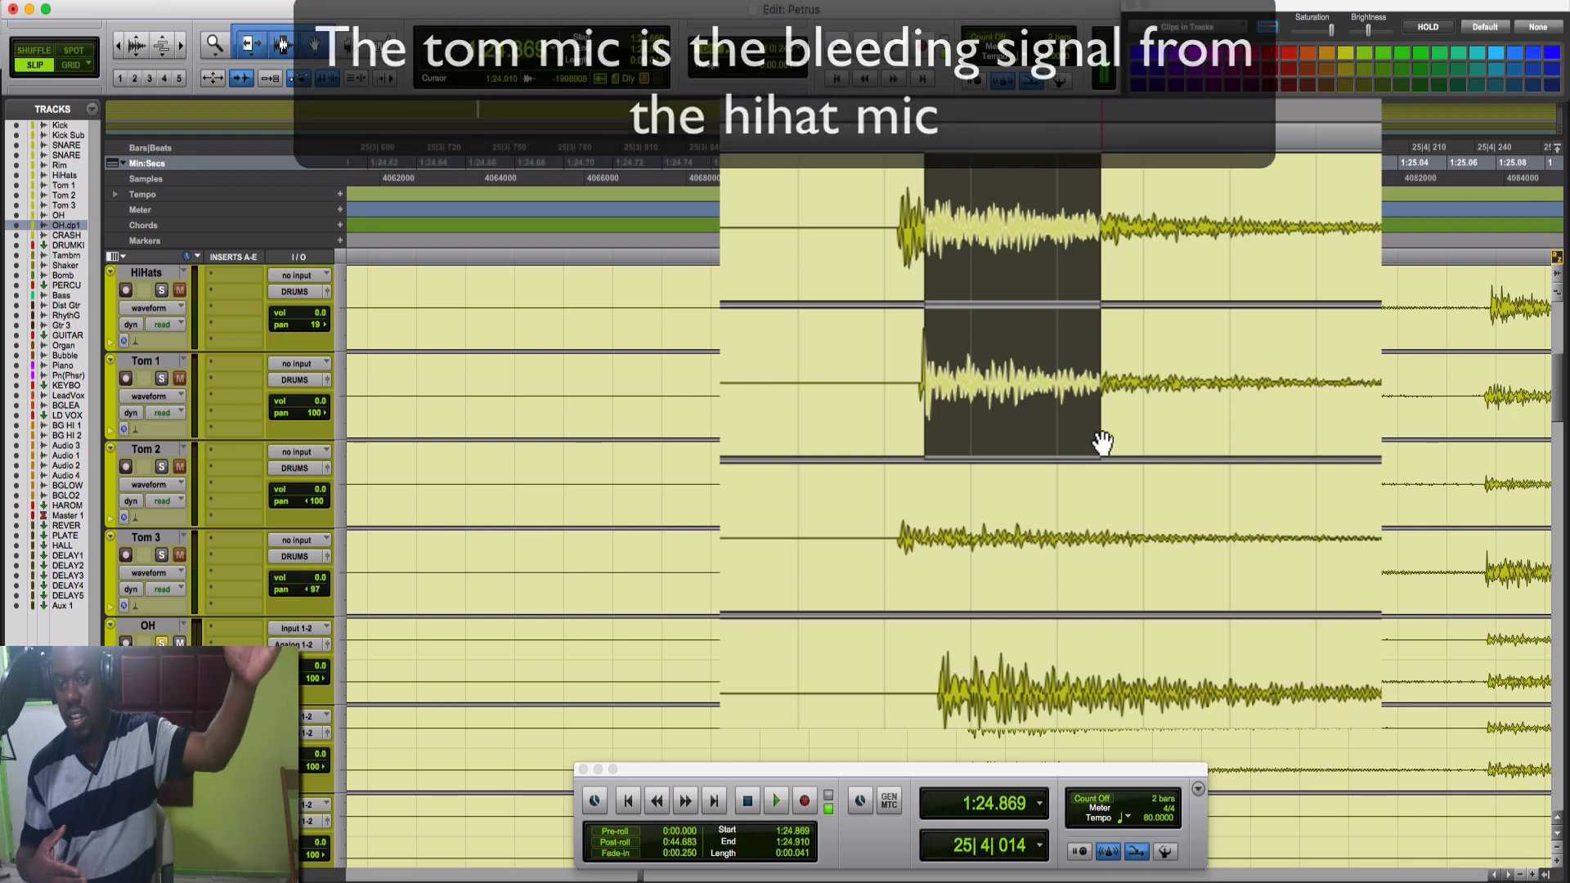
left_click(856, 372)
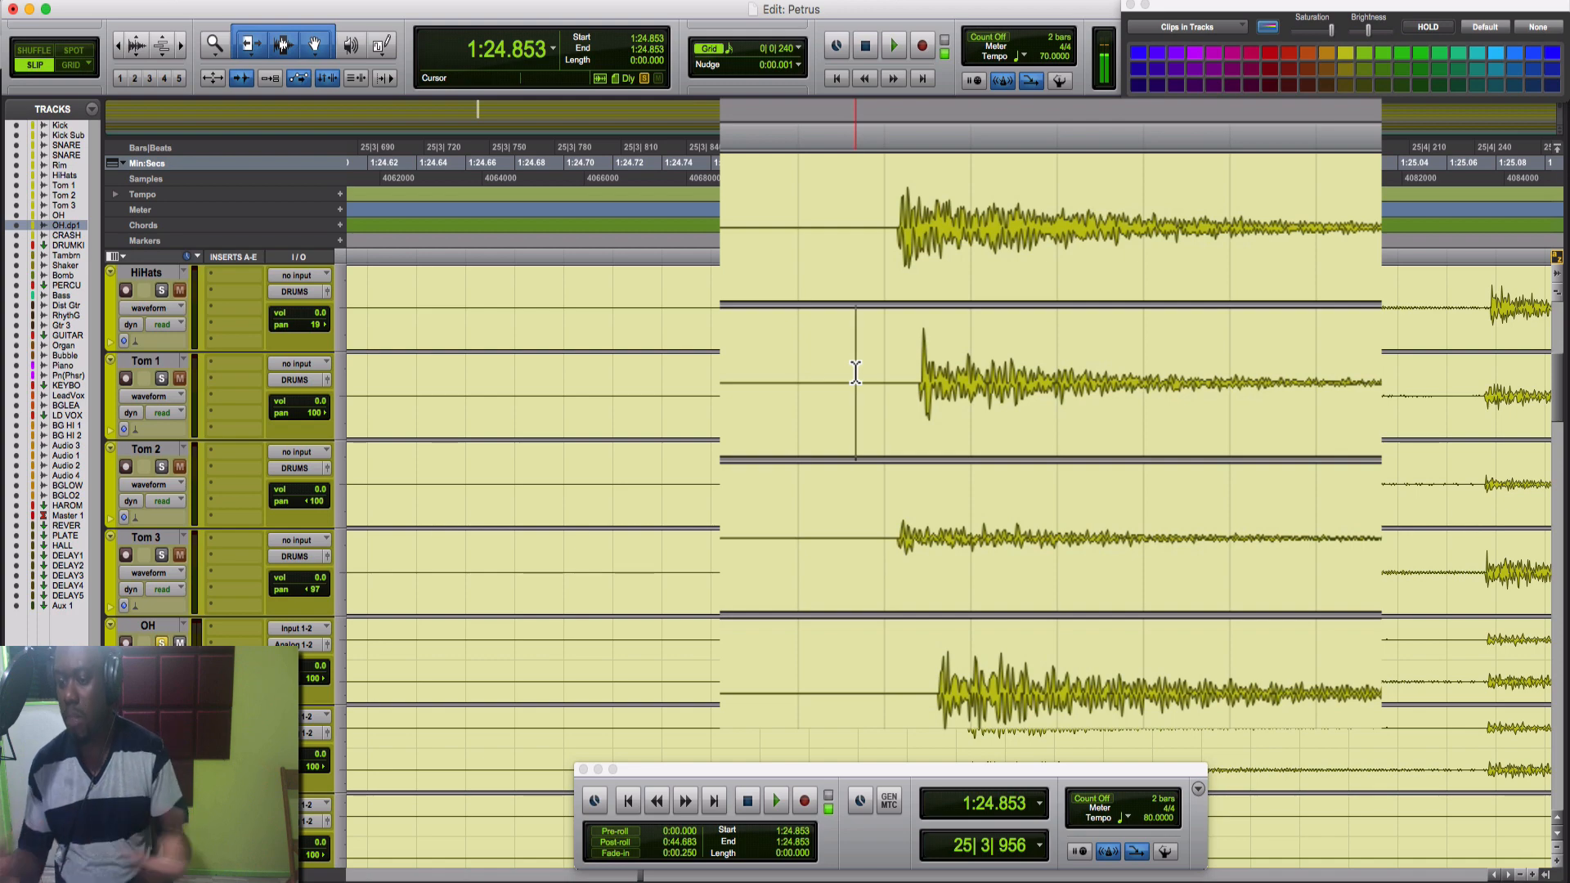
scroll(911, 452, "down", 6)
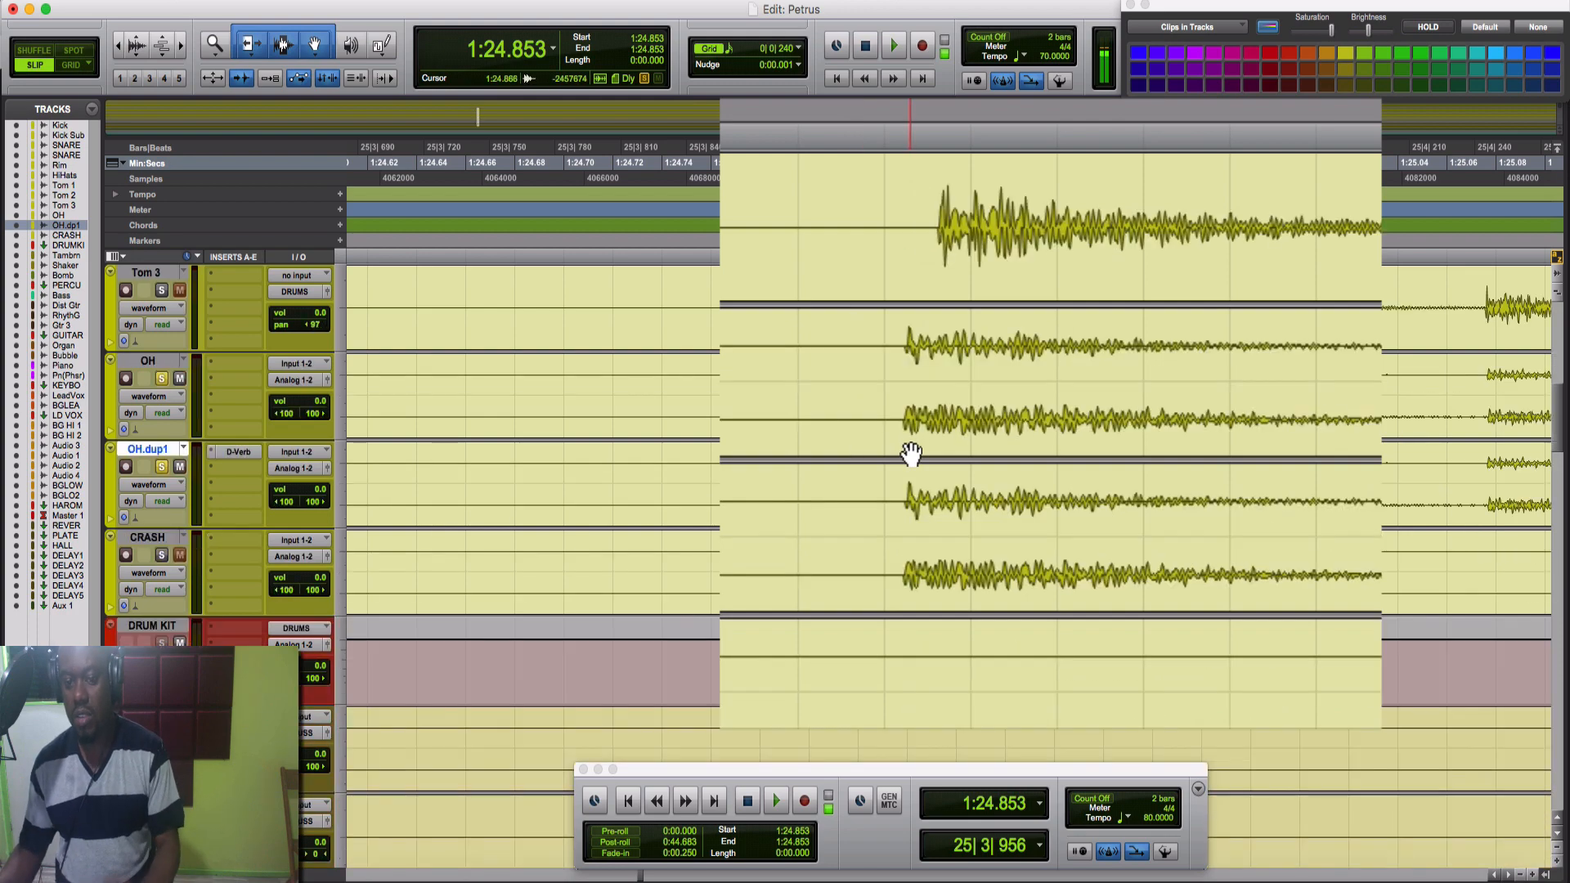
scroll(911, 451, "up", 3)
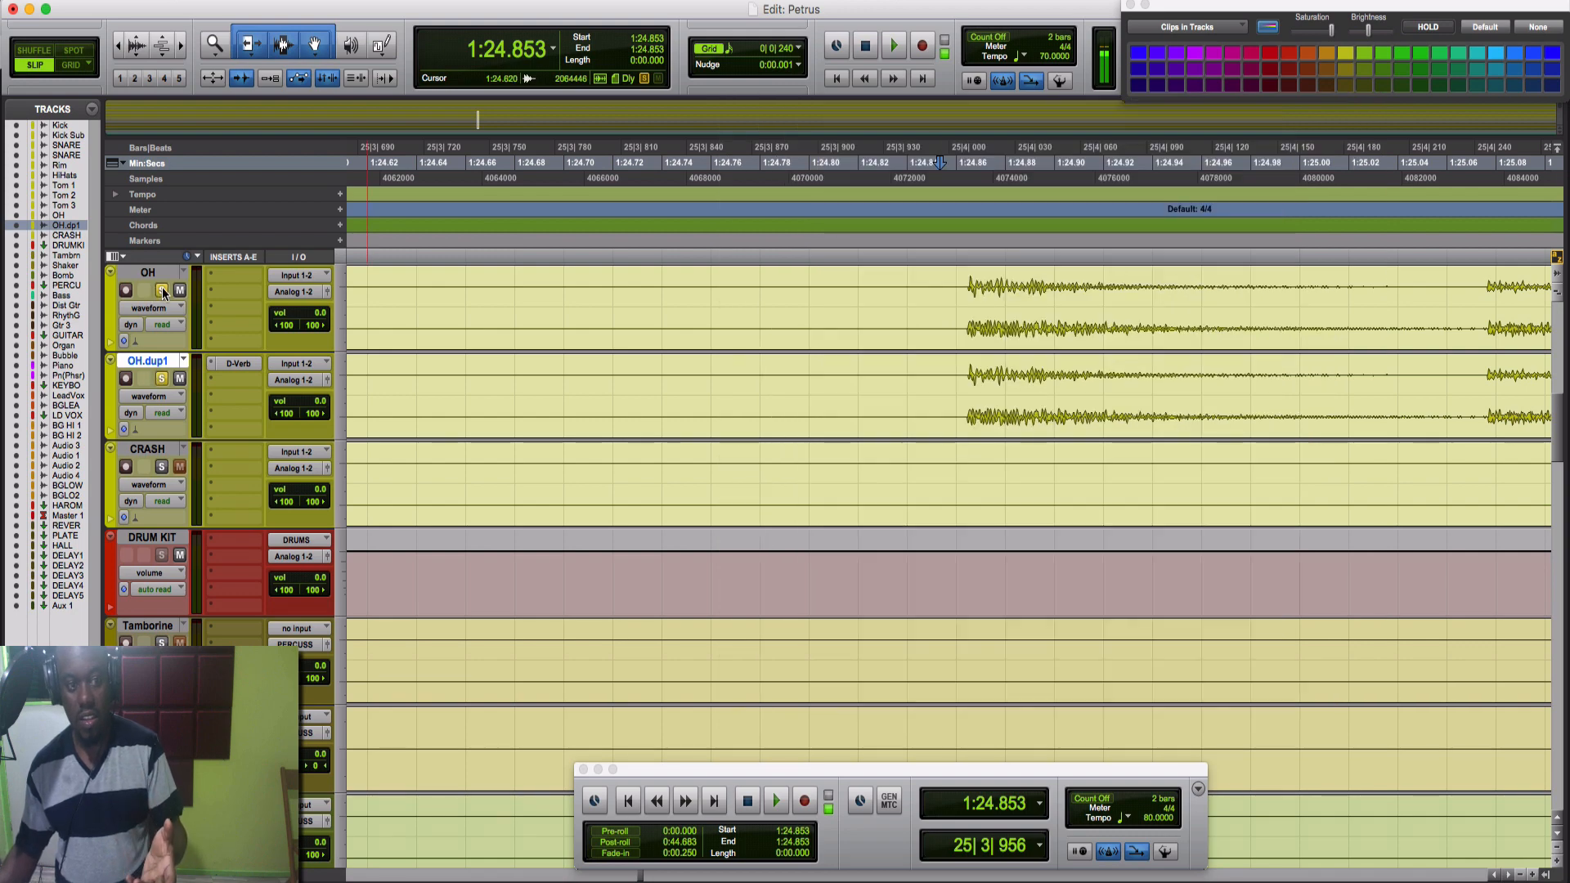
scroll(568, 358, "up", 4)
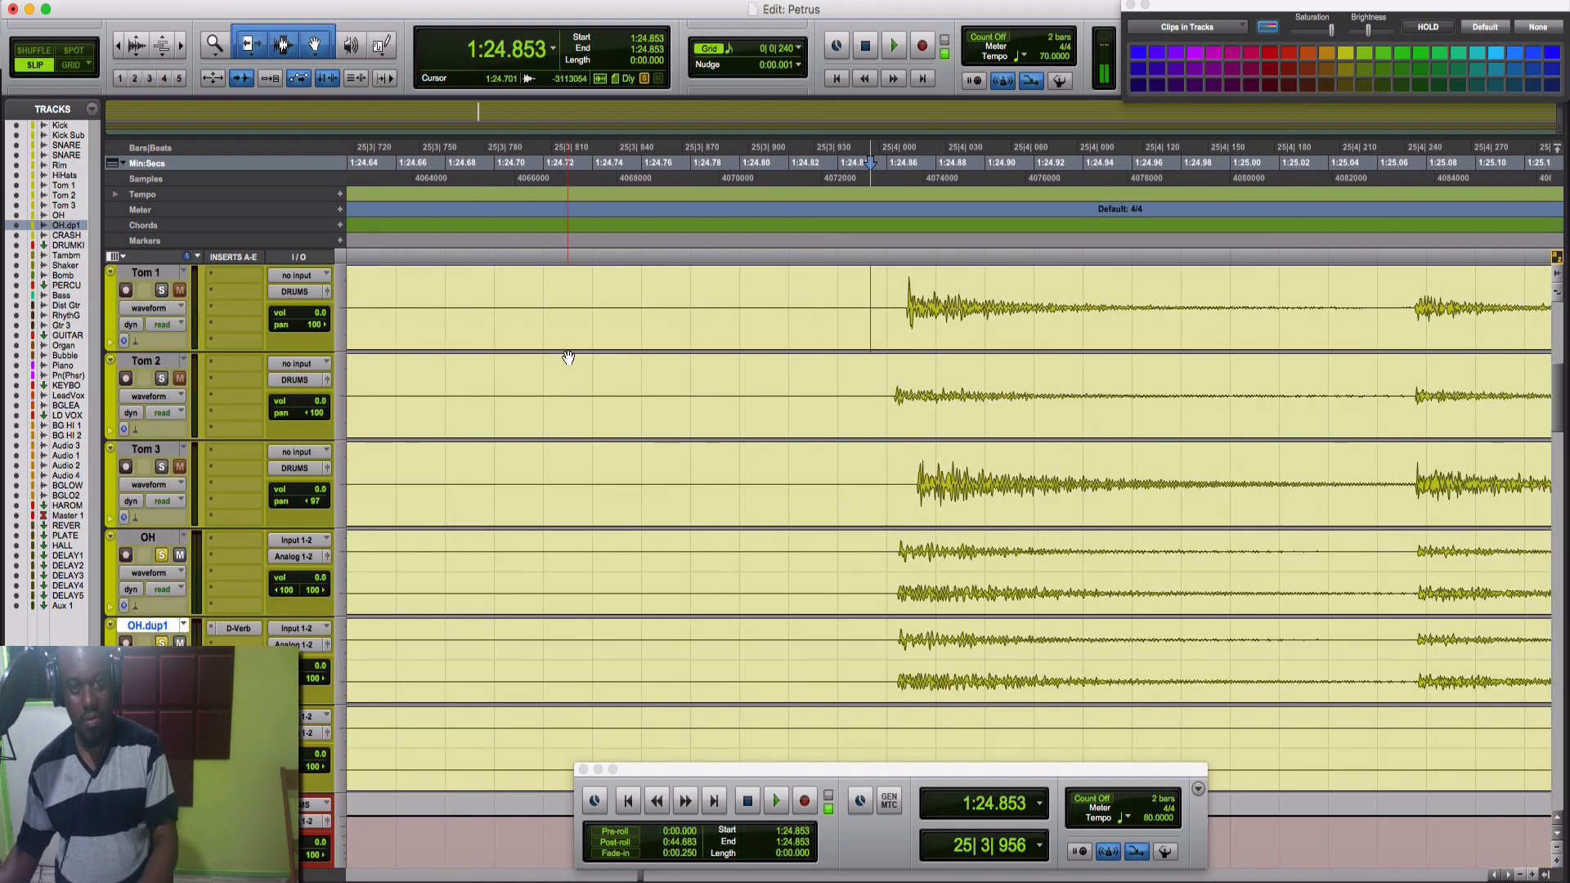
scroll(568, 358, "up", 5)
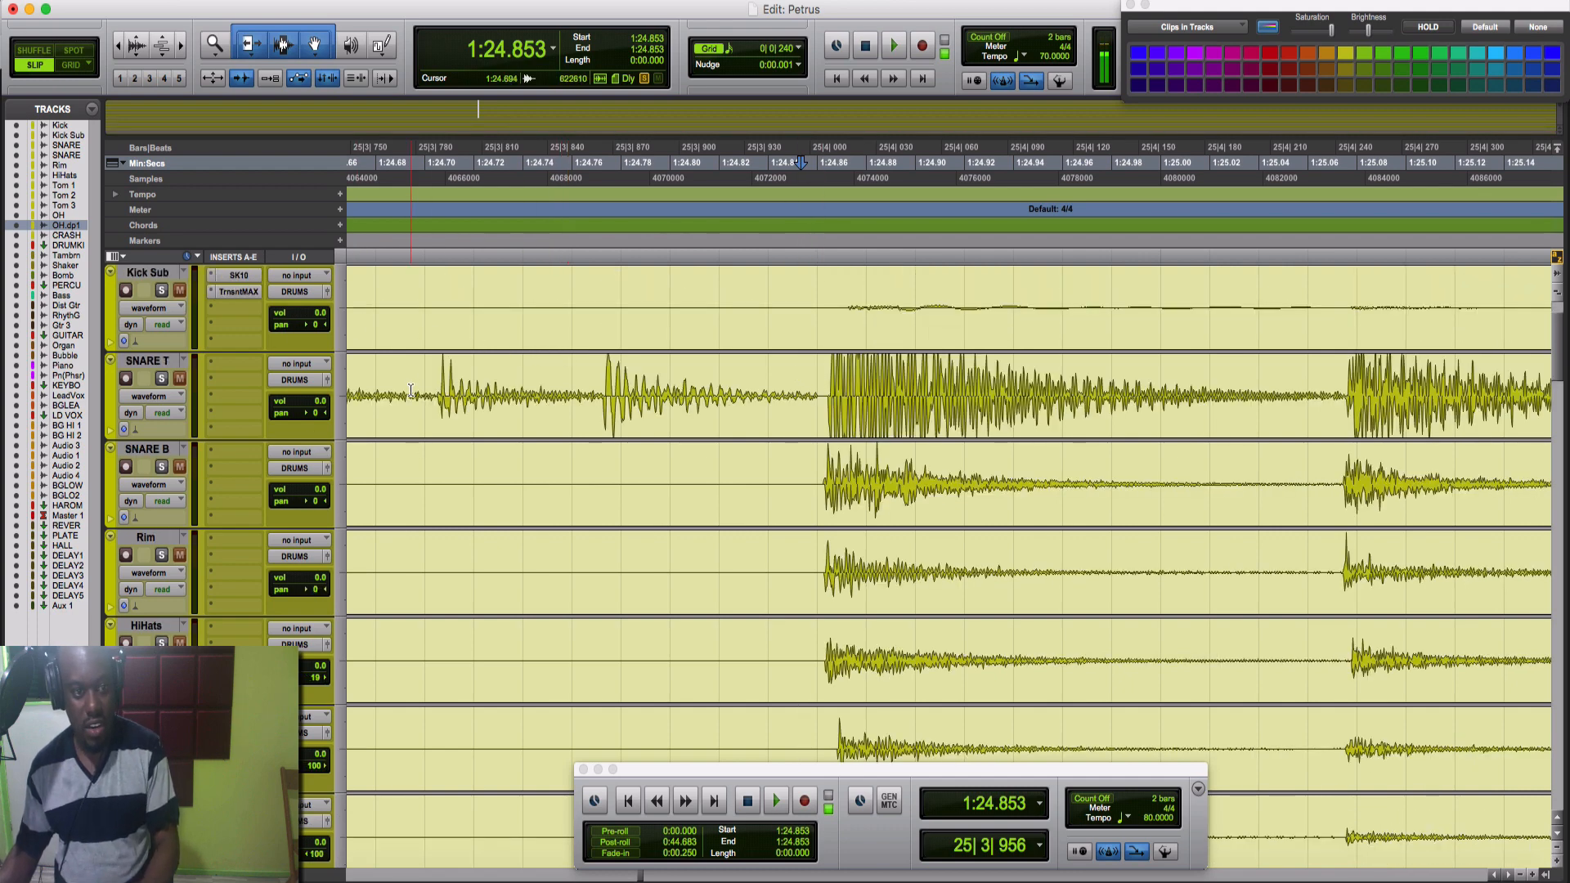
Step: Mark 1:24.861 just before the first hit on SNARE T and compare it with the onset on OH.dup1
left_click(819, 388)
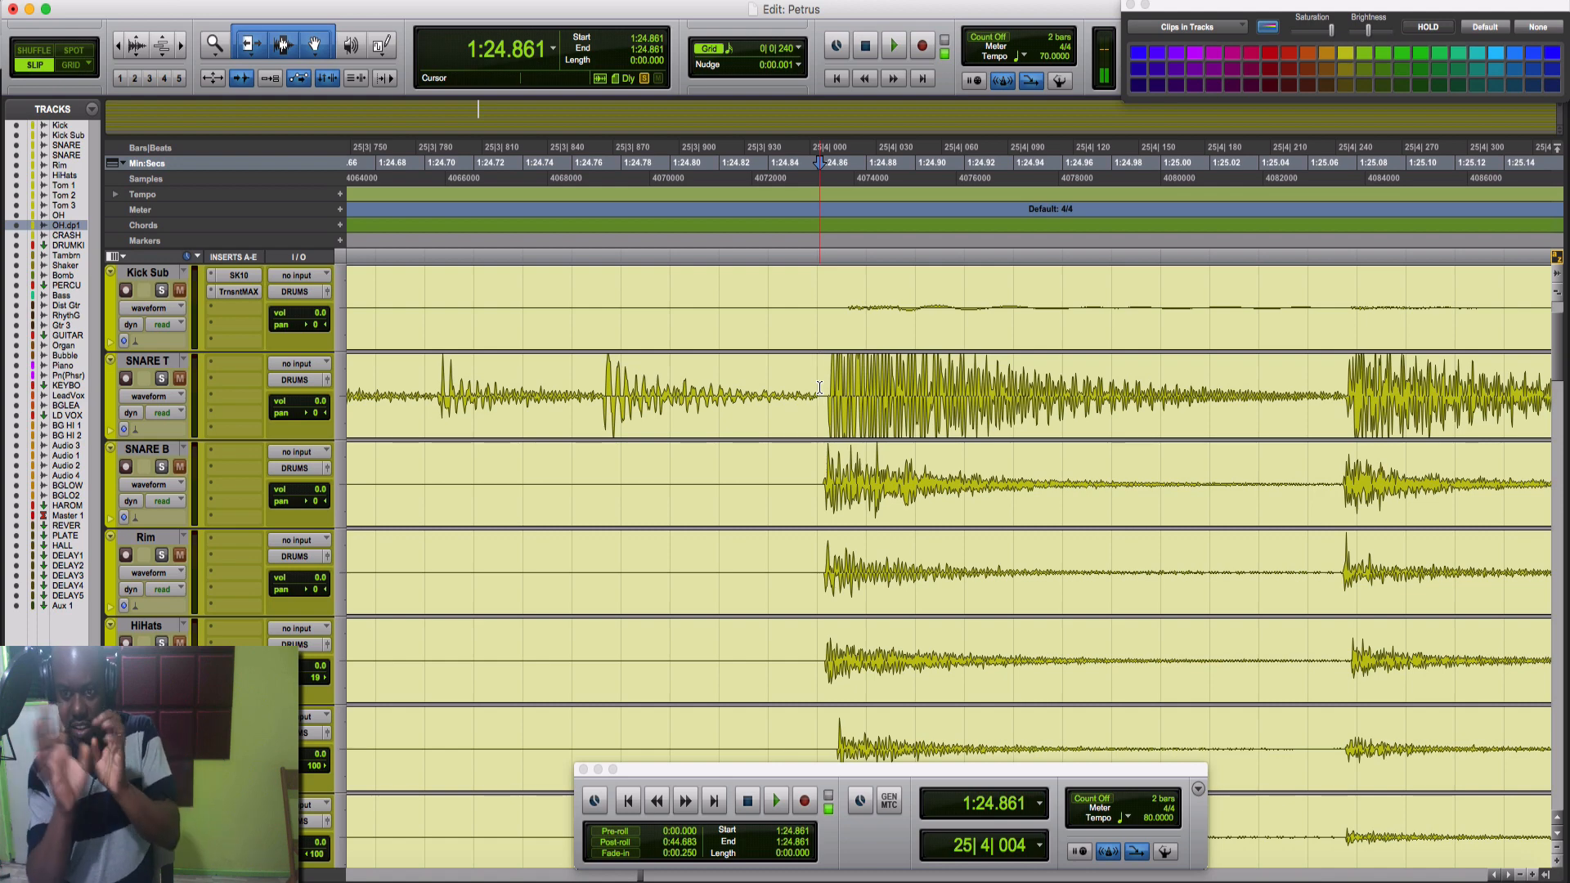
scroll(820, 388, "down", 7)
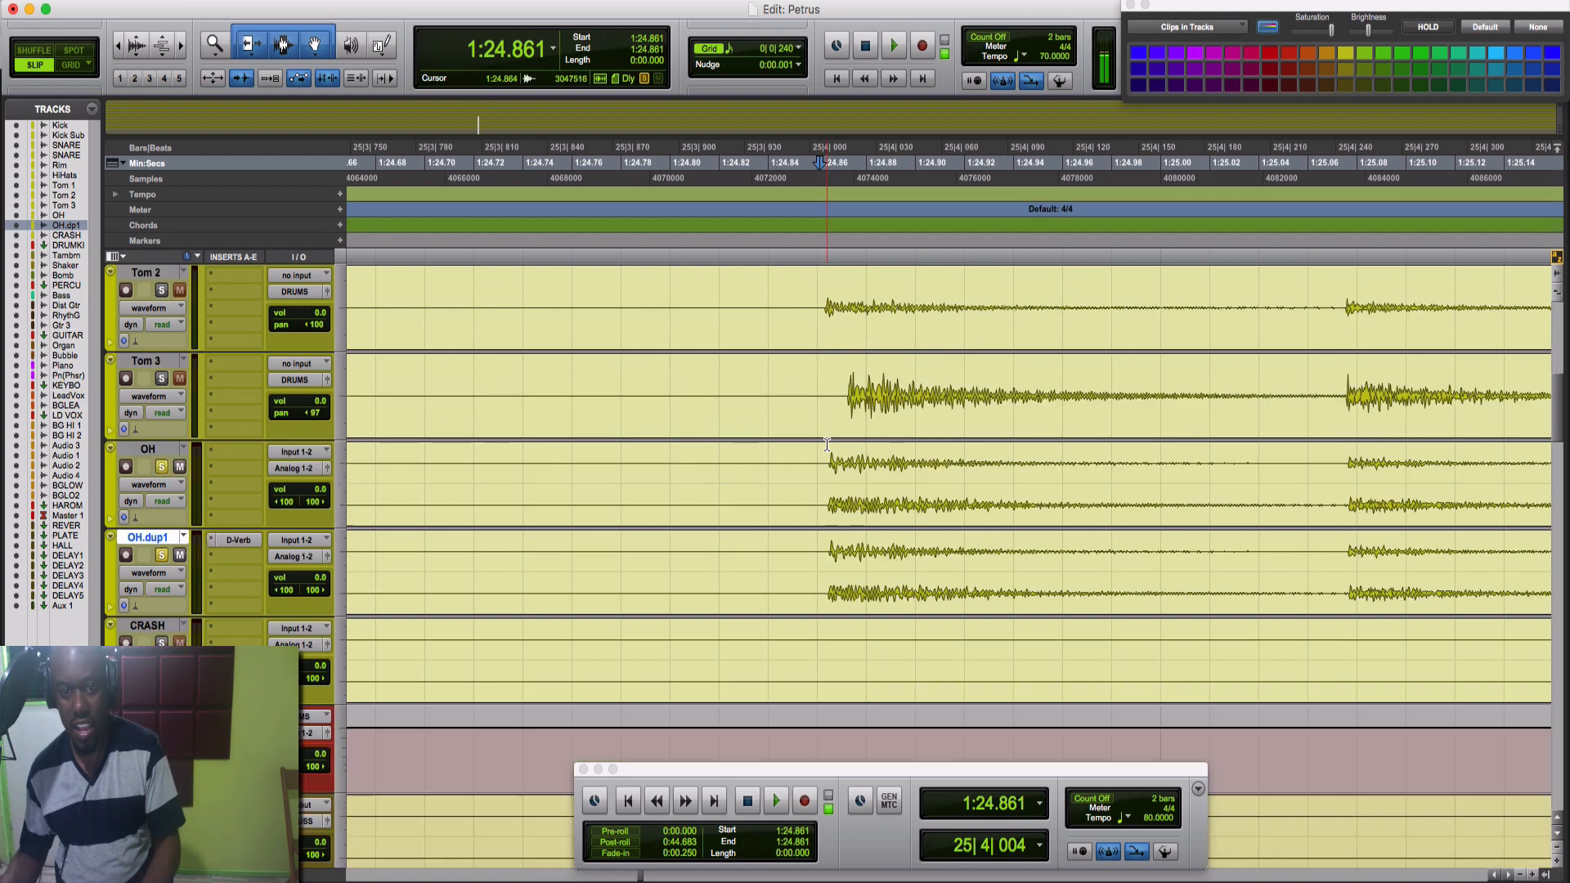
left_click(821, 478)
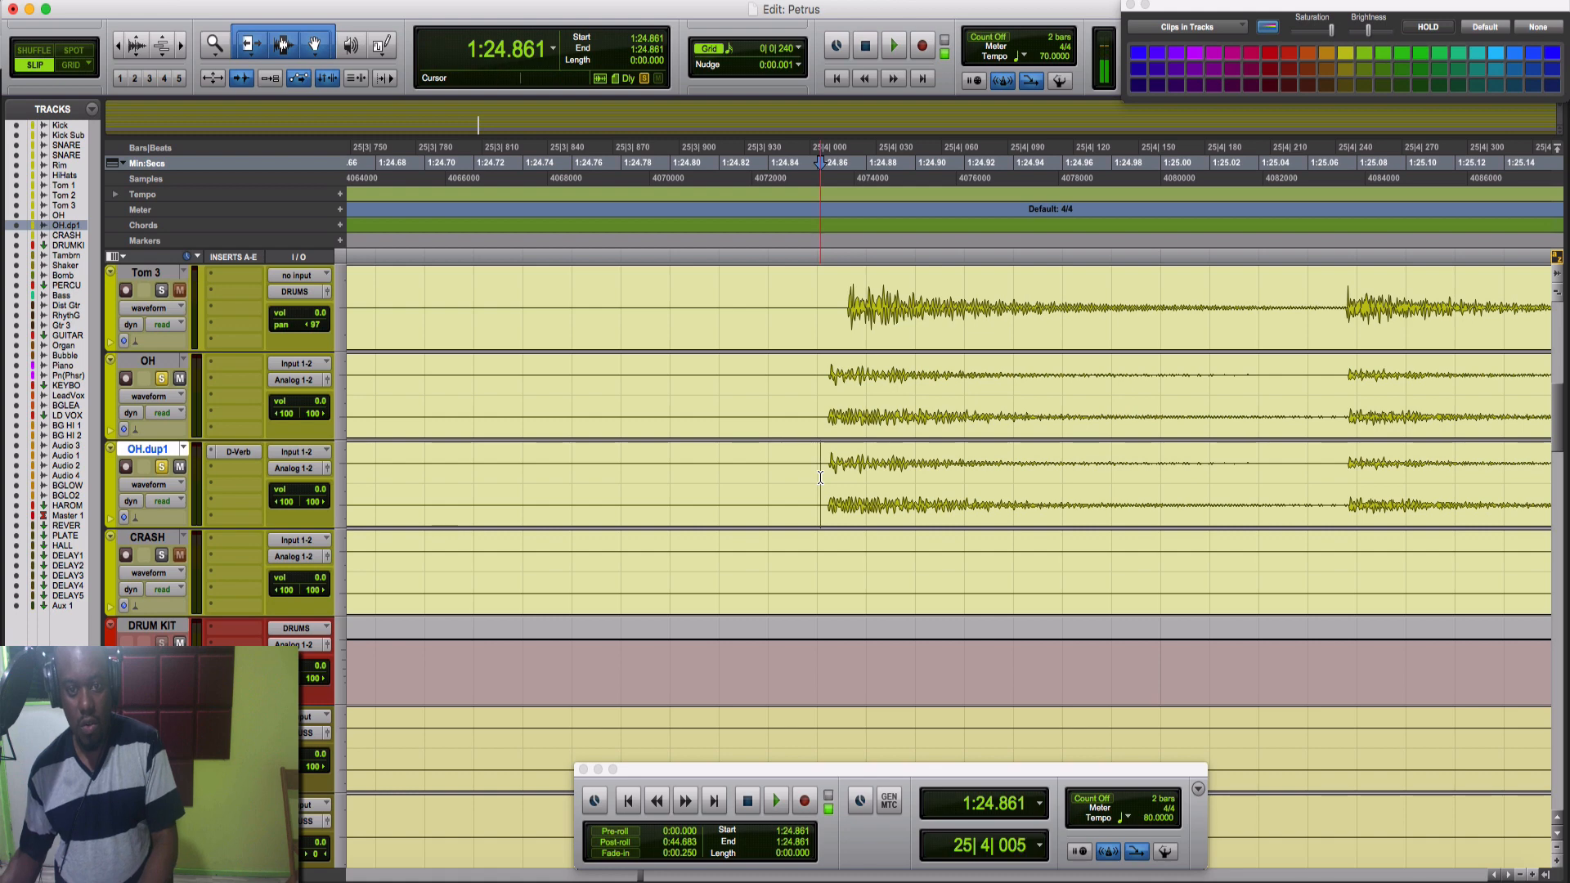
Step: Split the OH.dup1 clip at the first hit's onset, 1:24.865, and select the part after the split
left_click(825, 494)
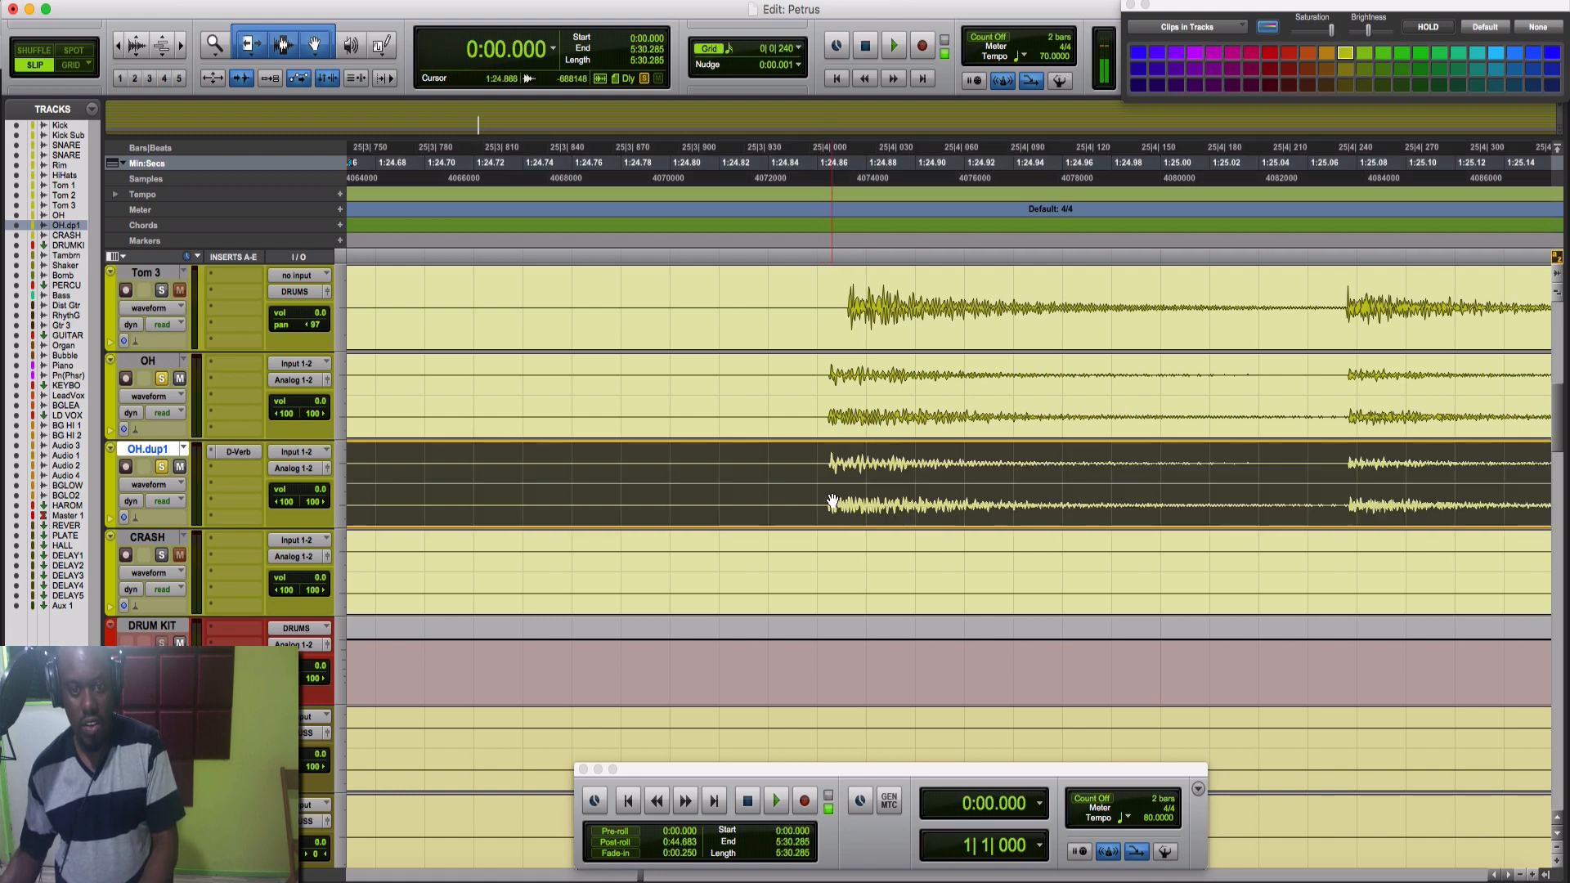
left_click(830, 469)
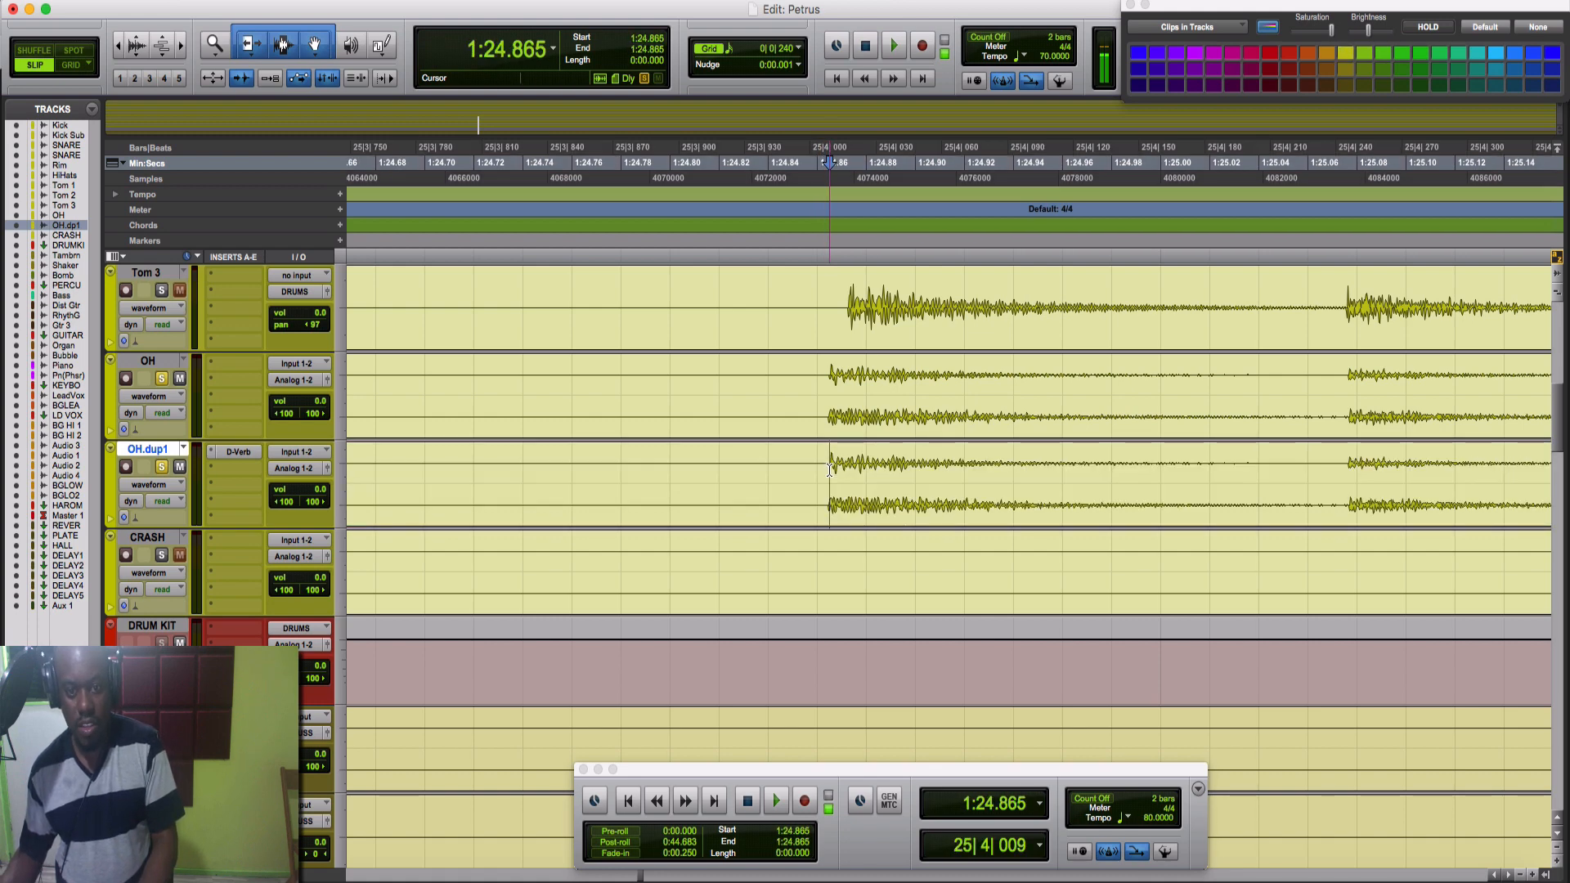
key("b")
left_click(870, 500)
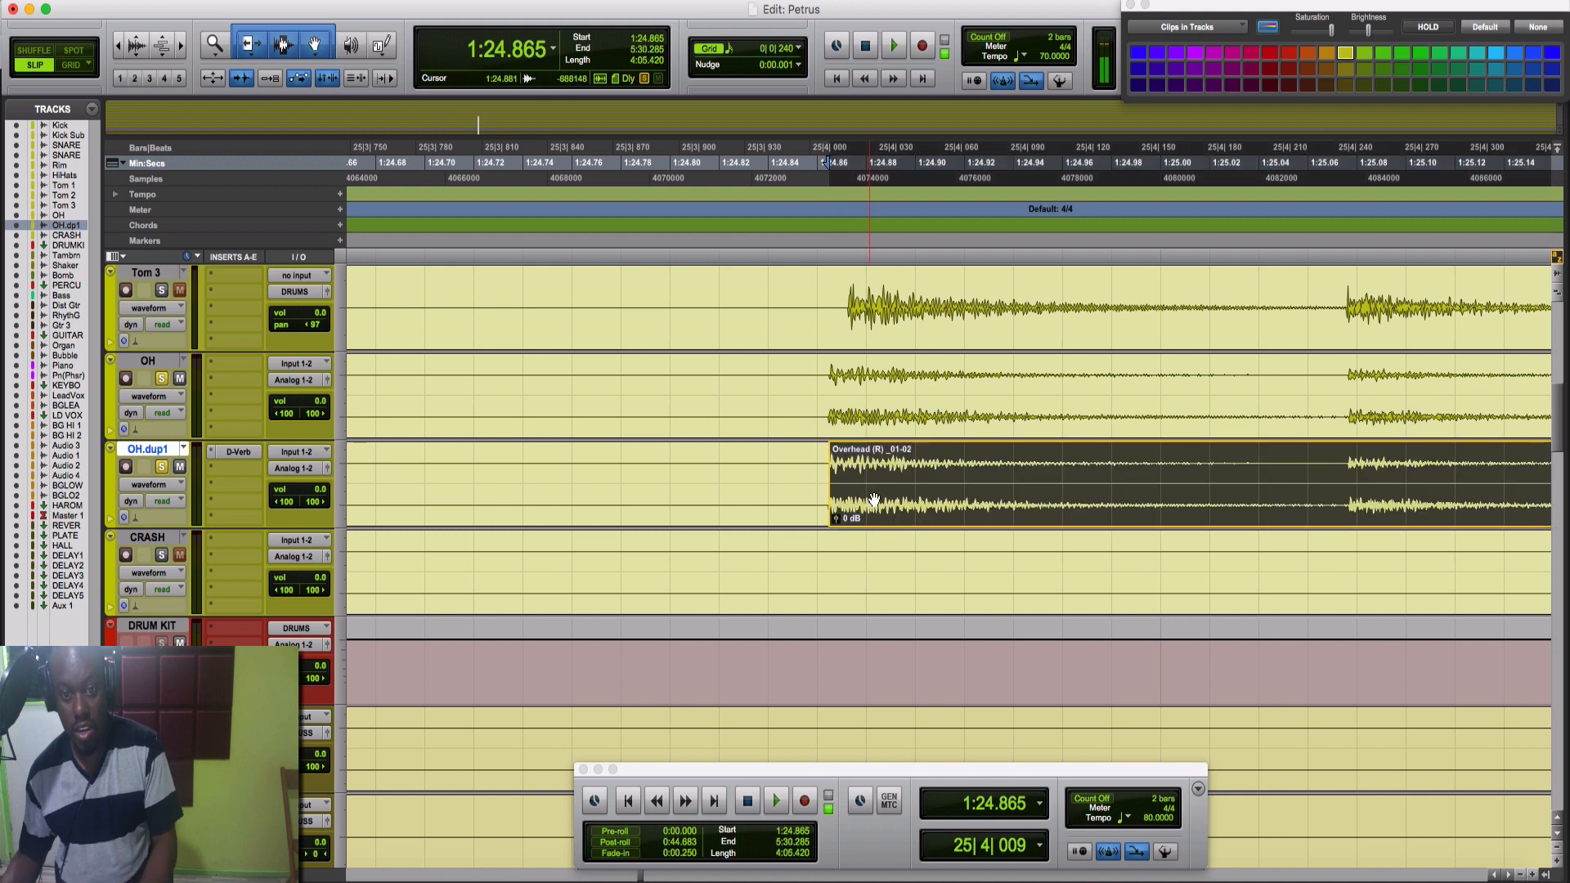
Step: Shift the separated OH.dup1 clip to 1:24.868 and nudge it back in 1 ms steps to 1:24.865
left_click_drag(873, 500, 878, 499)
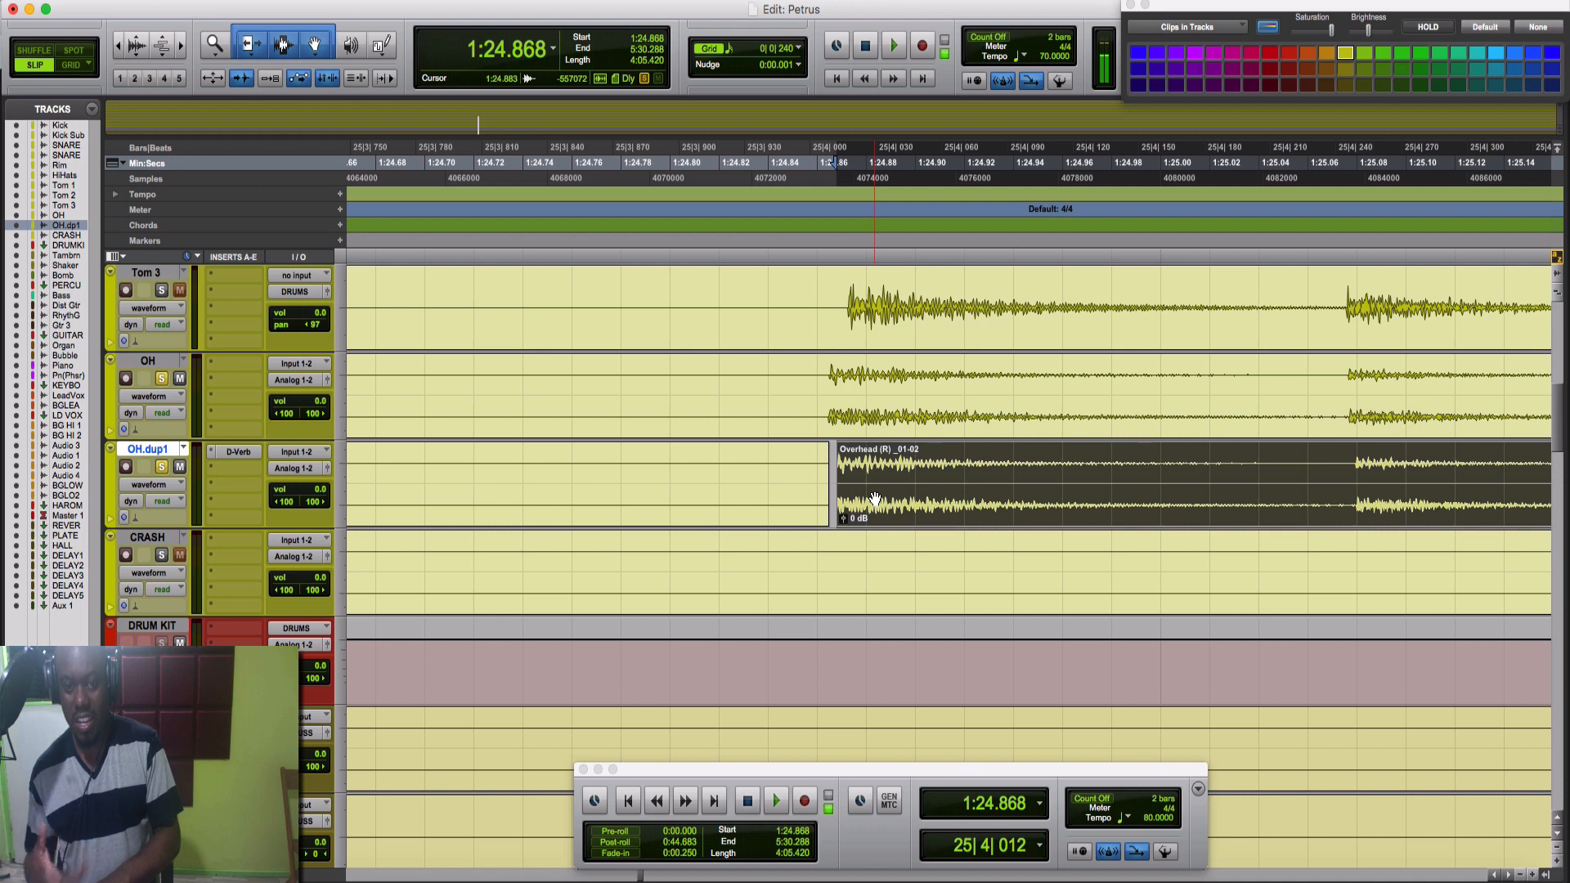
key("minus")
key("minus")
key("minus")
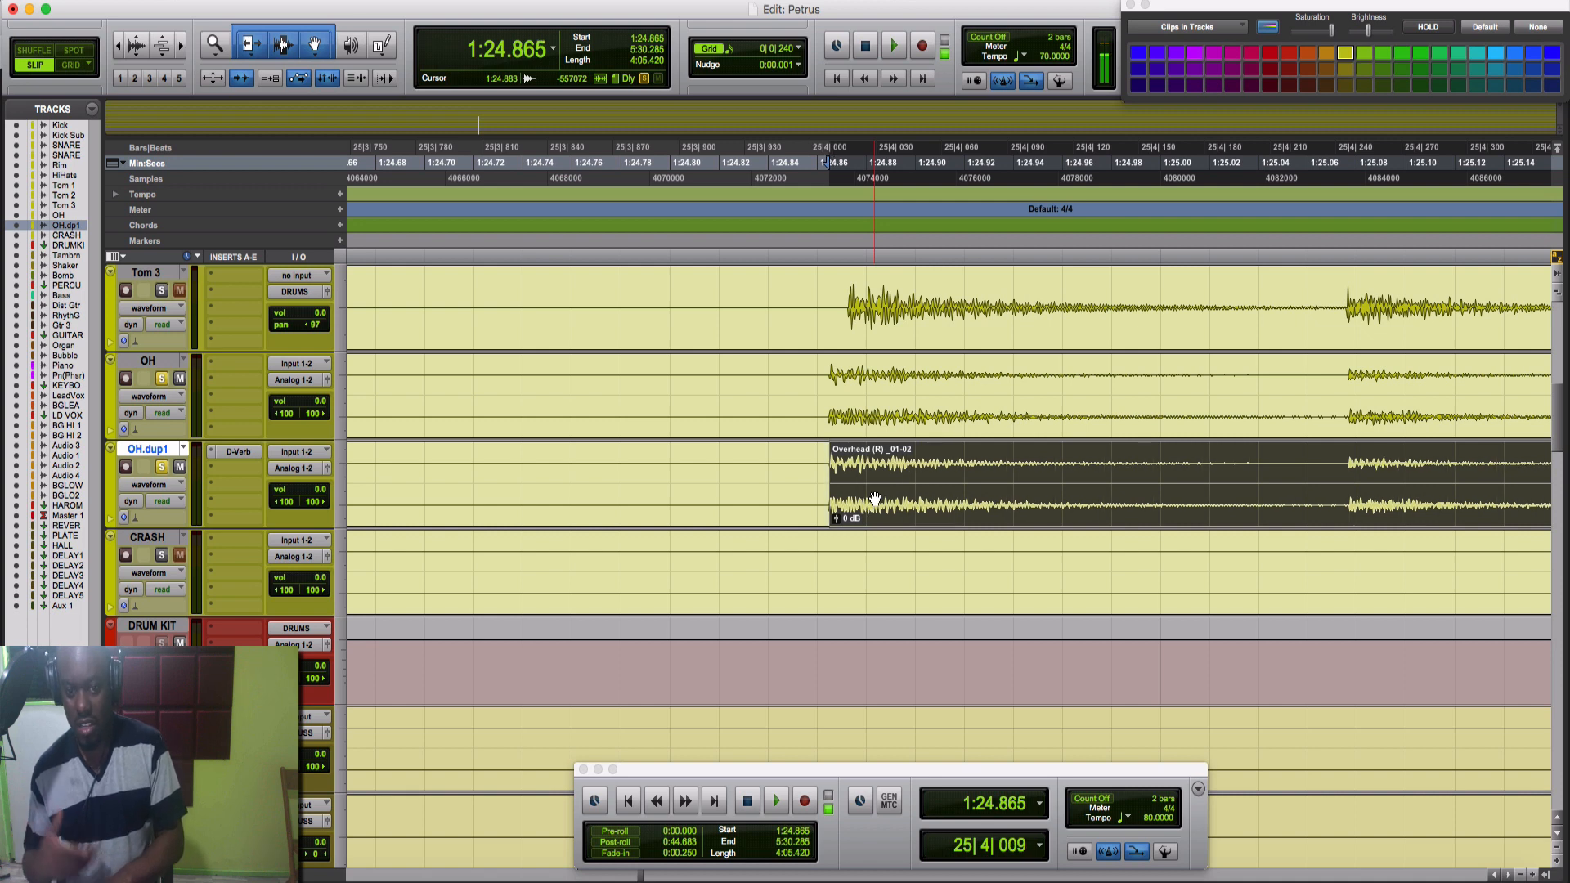
Step: Place the edit cursor at 1:24.858 on OH.dup1 and set its D-Verb pre-delay to 3 ms
left_click(813, 478)
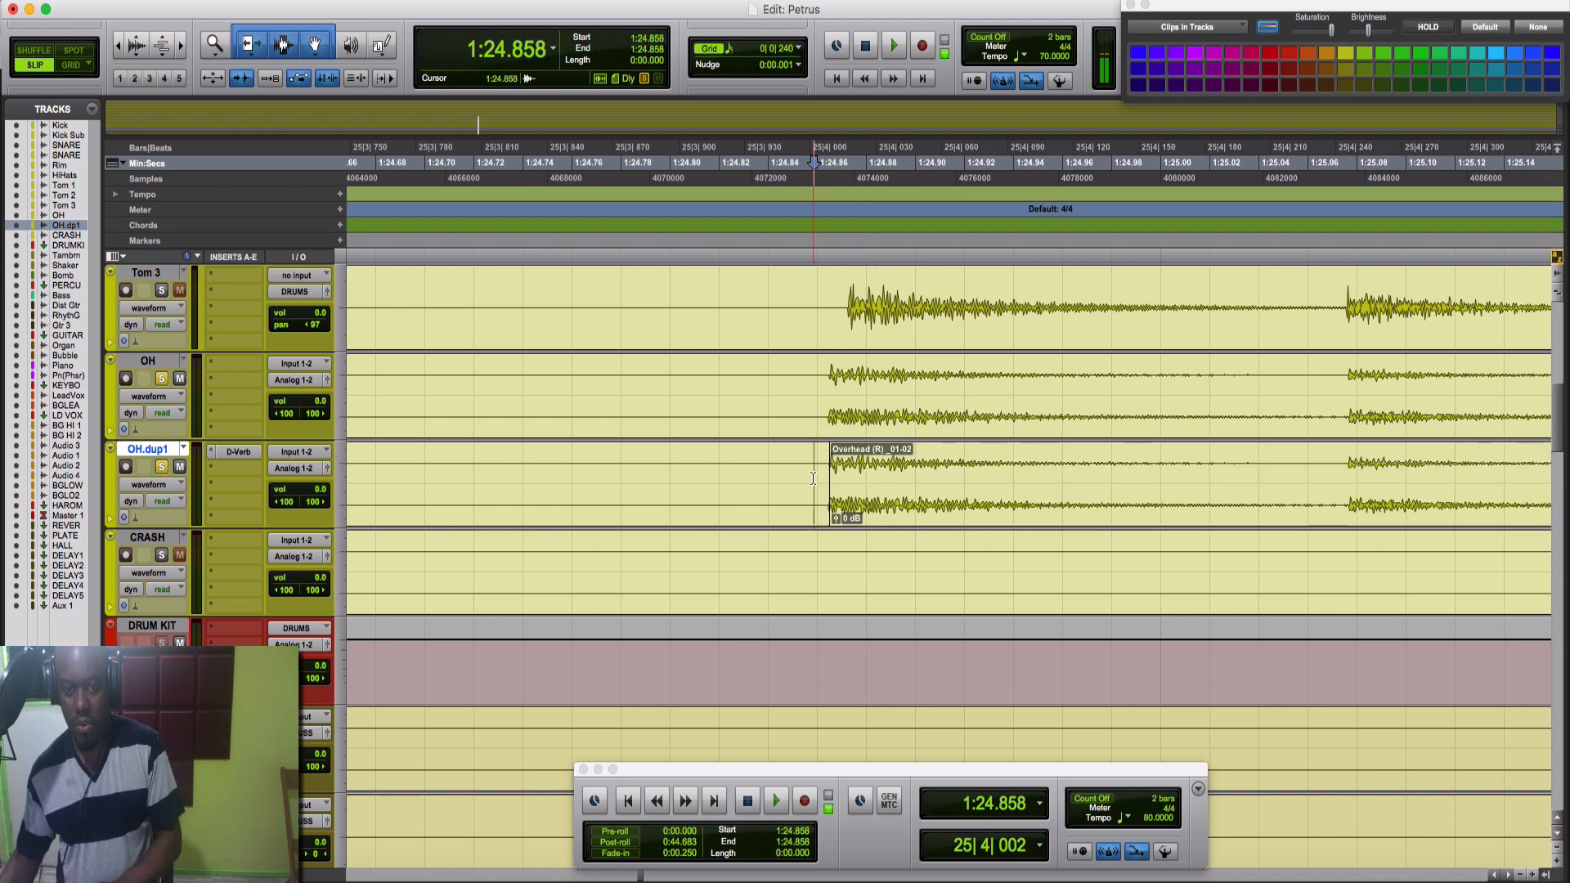
left_click(238, 452)
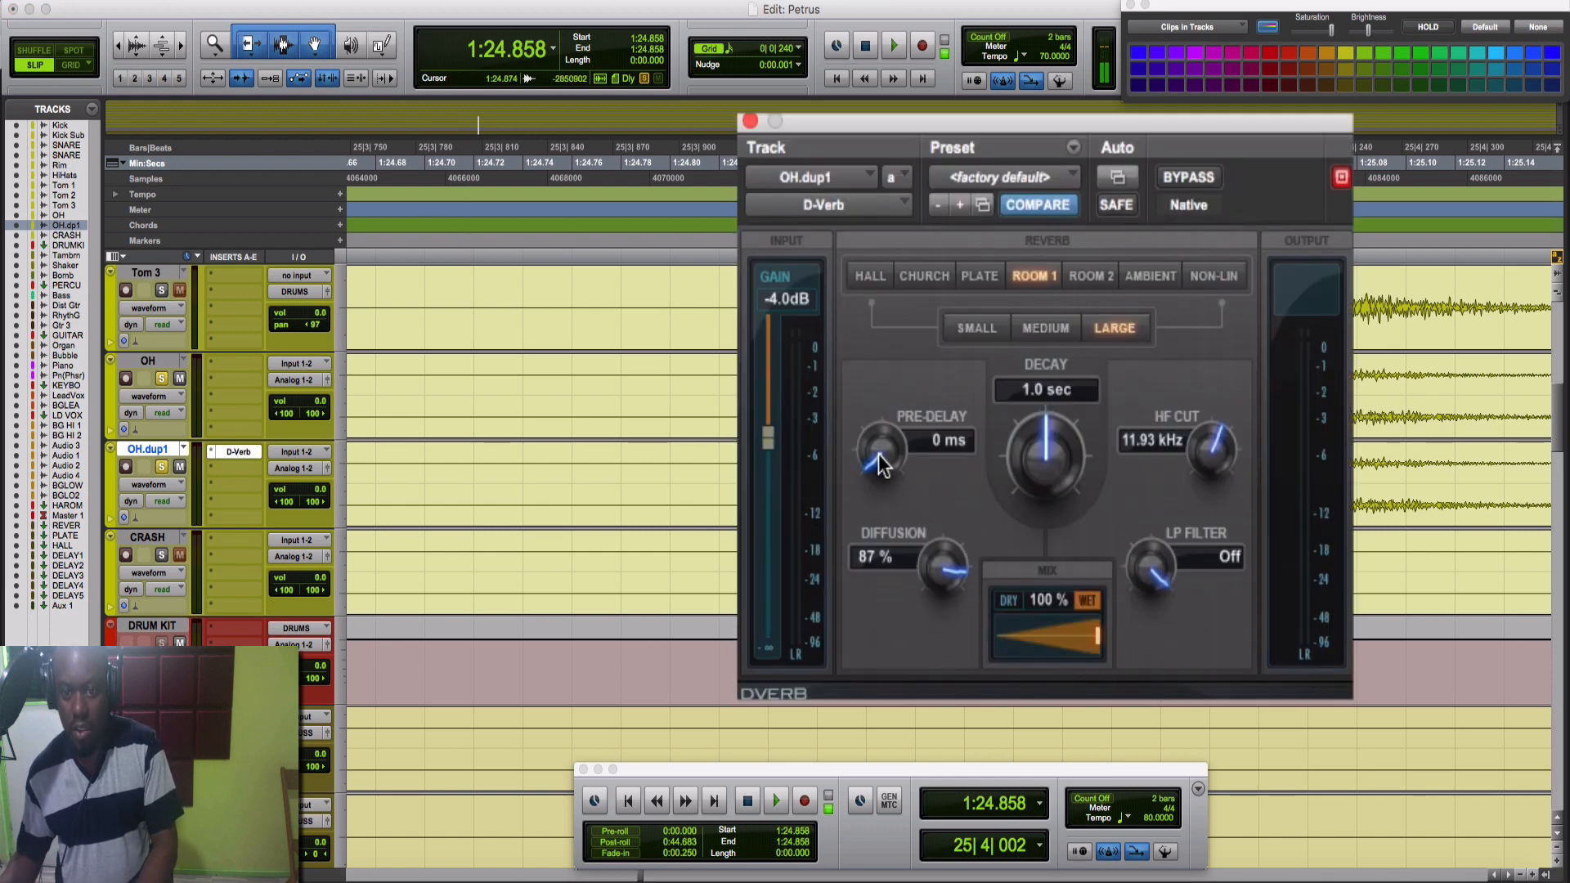
left_click_drag(881, 452, 882, 448)
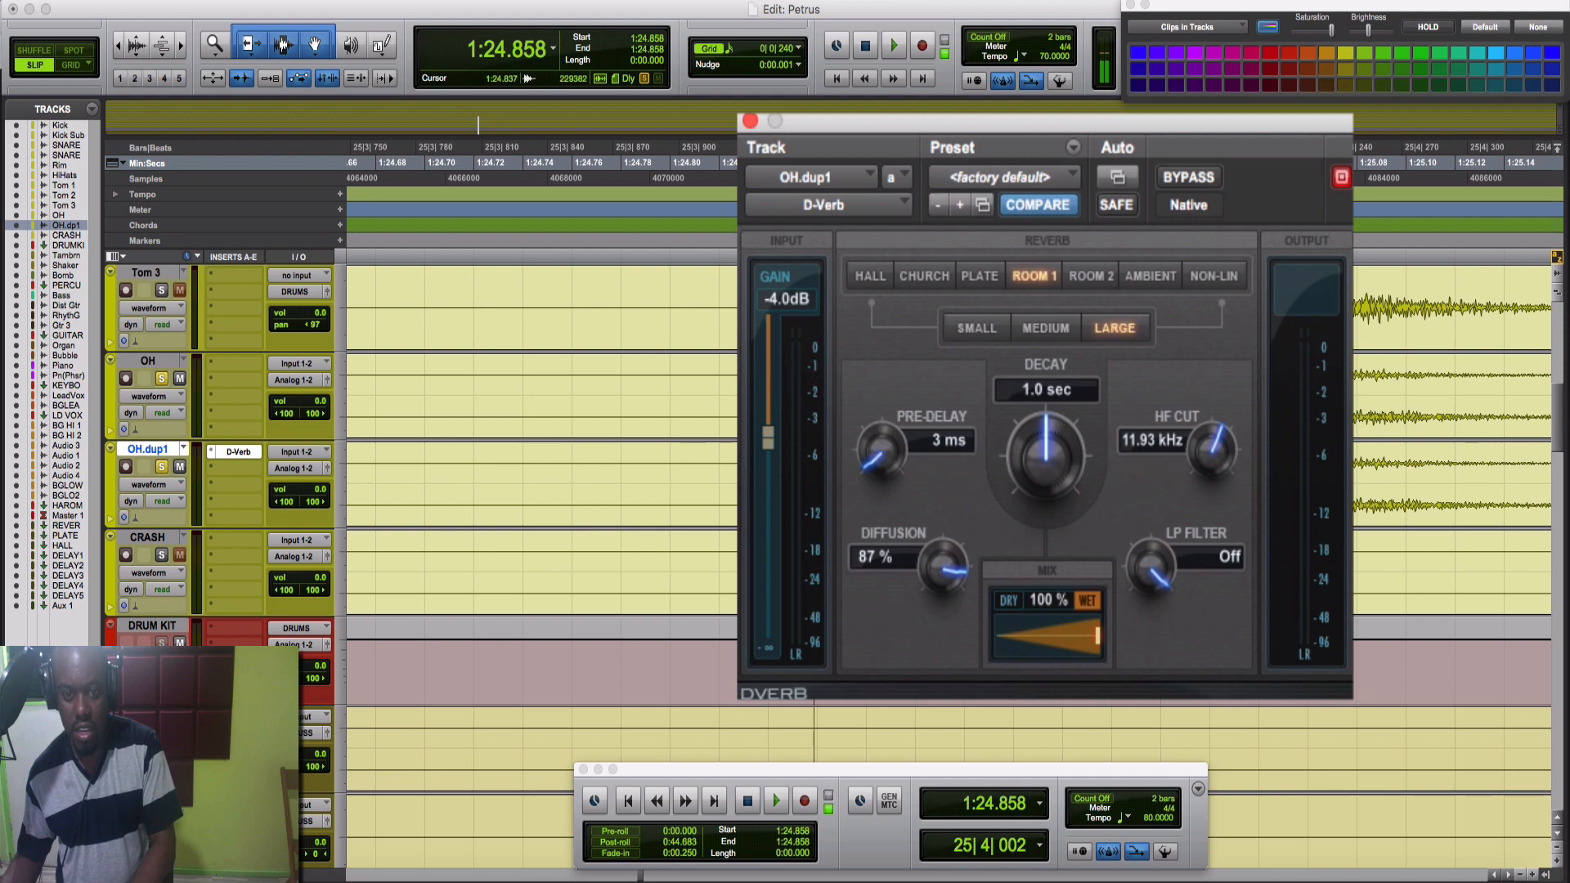
Step: Audition the overheads with the D-Verb pre-delay at 85 ms, and lower the pre-delay to 7 ms
key("space")
left_click_drag(884, 450, 880, 248)
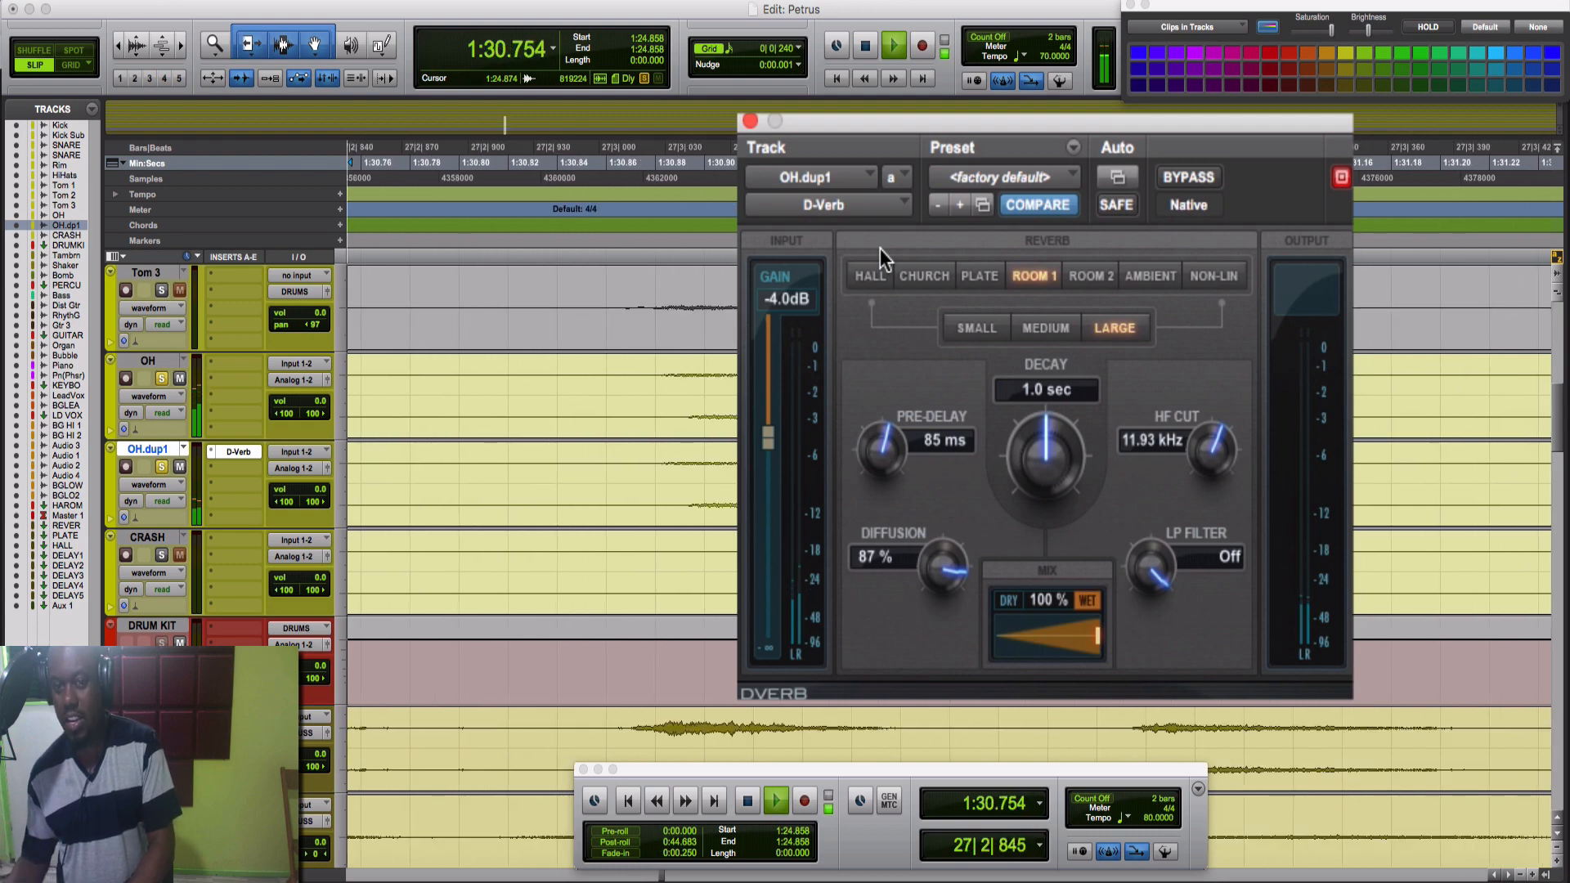
key("space")
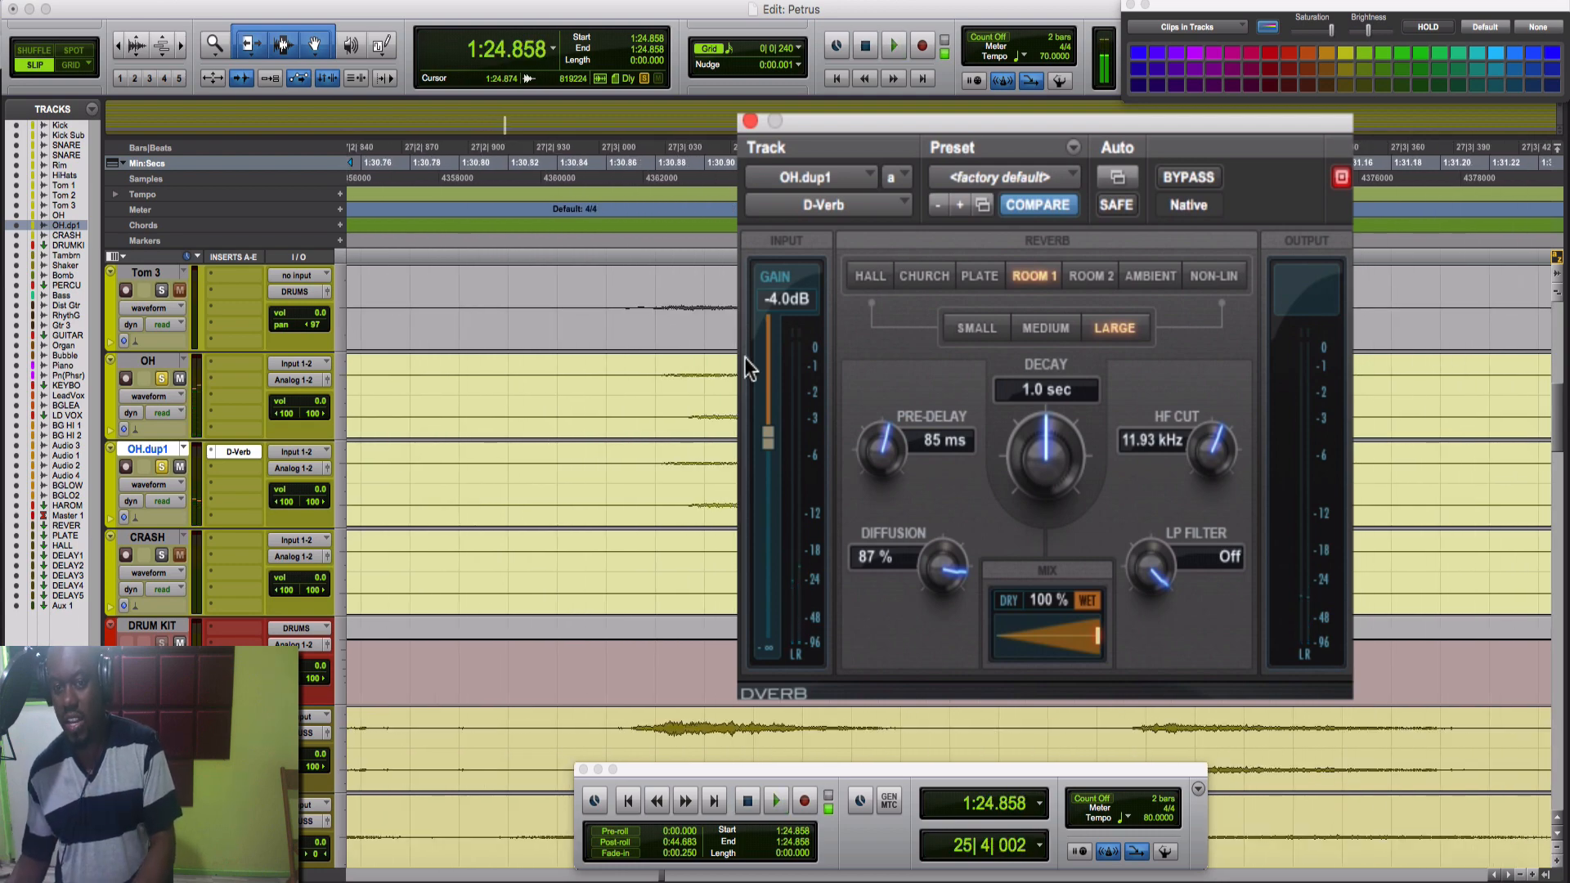
key("space")
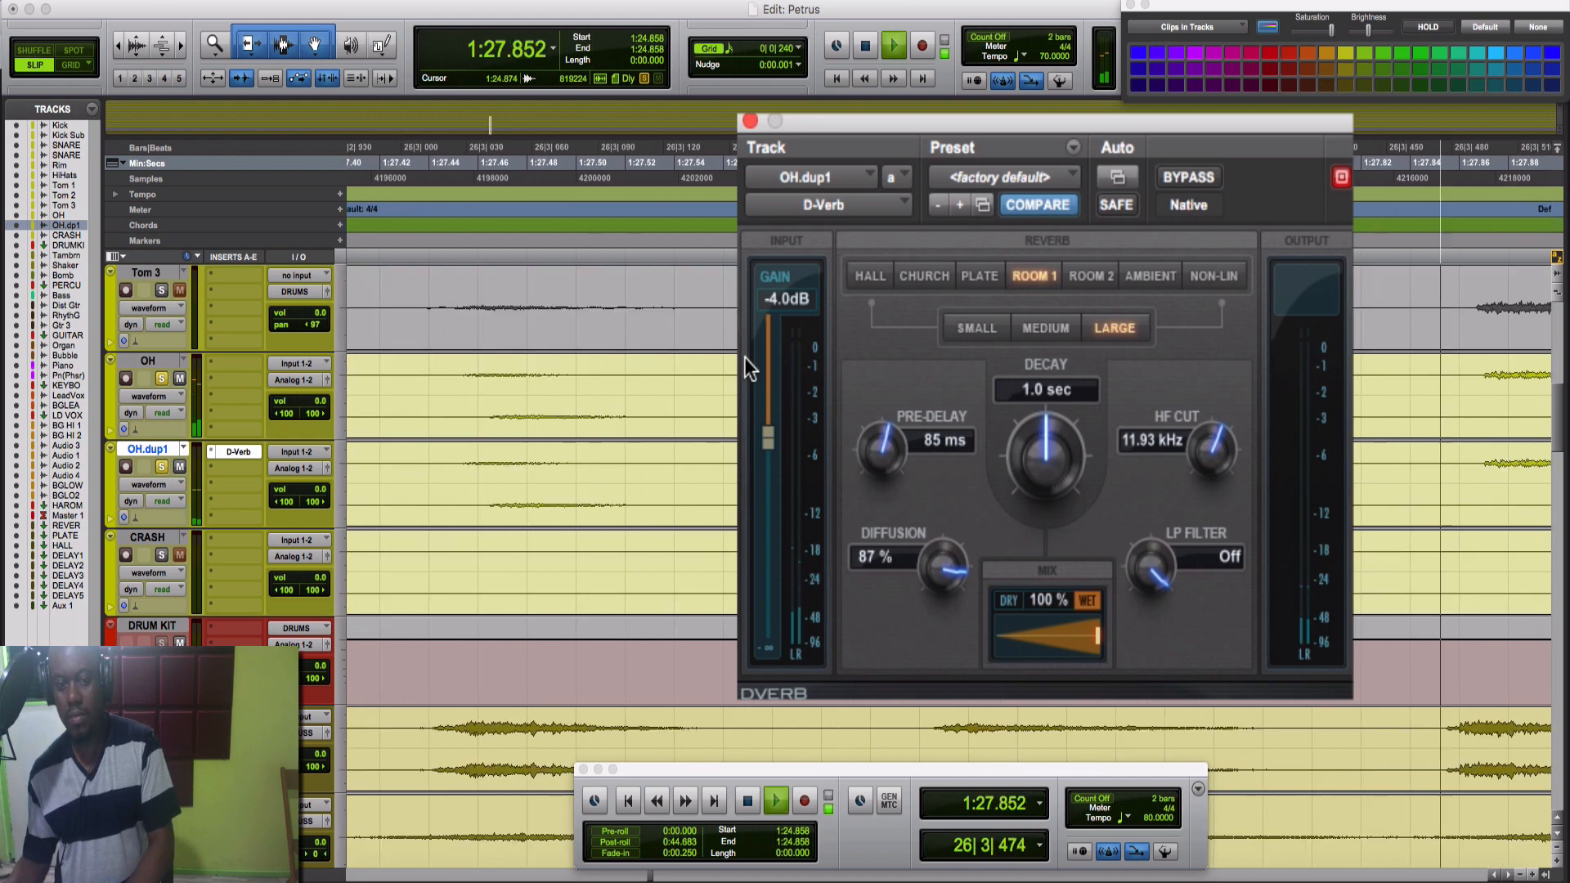
key("space")
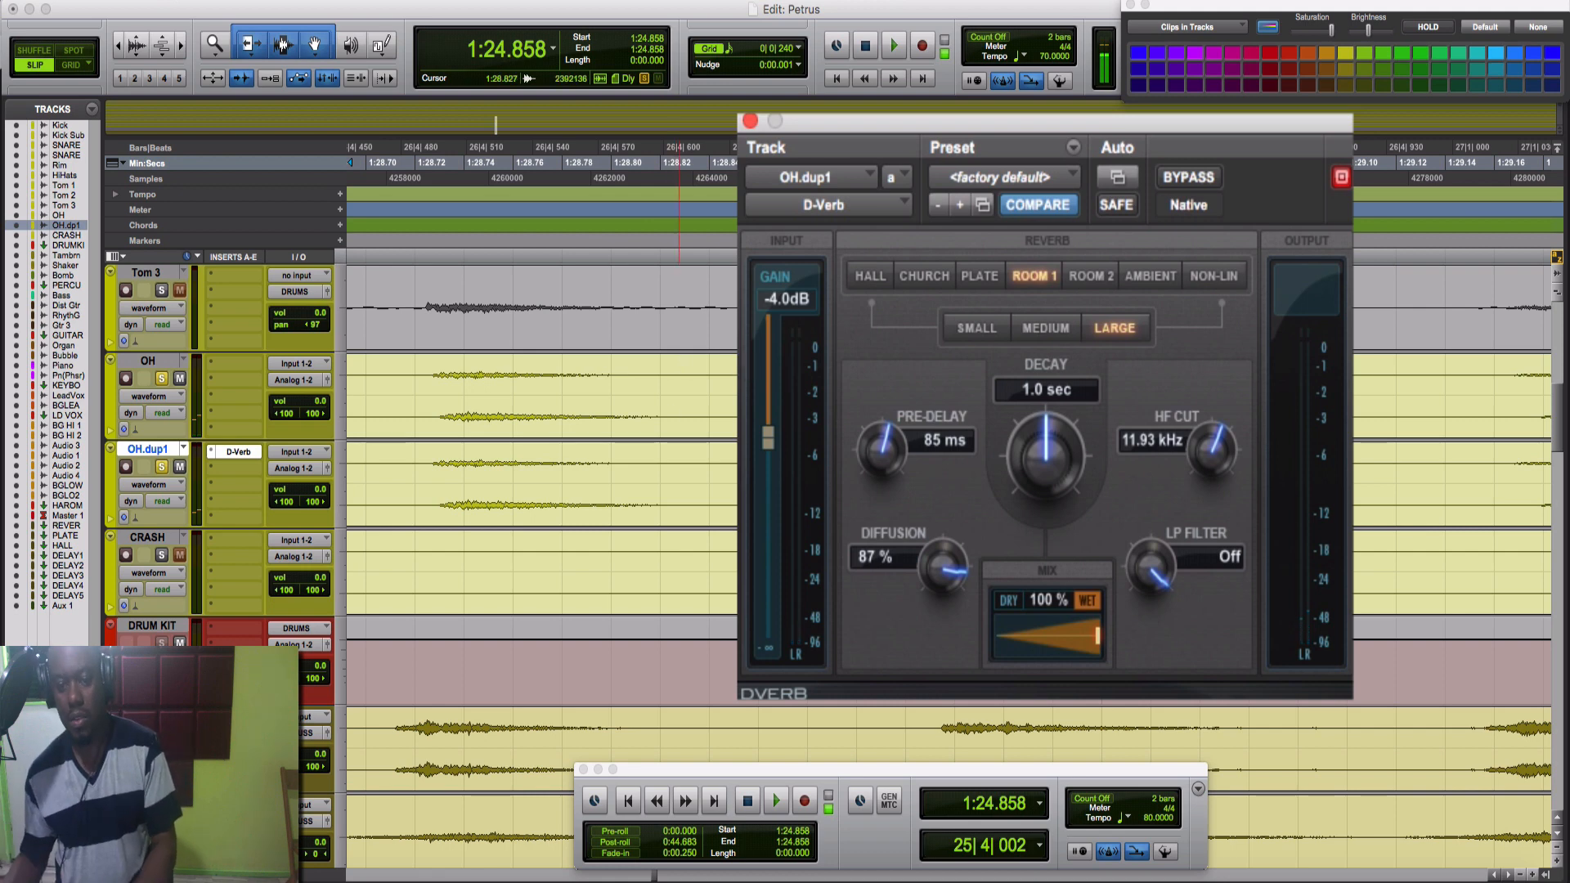
left_click_drag(889, 470, 879, 523)
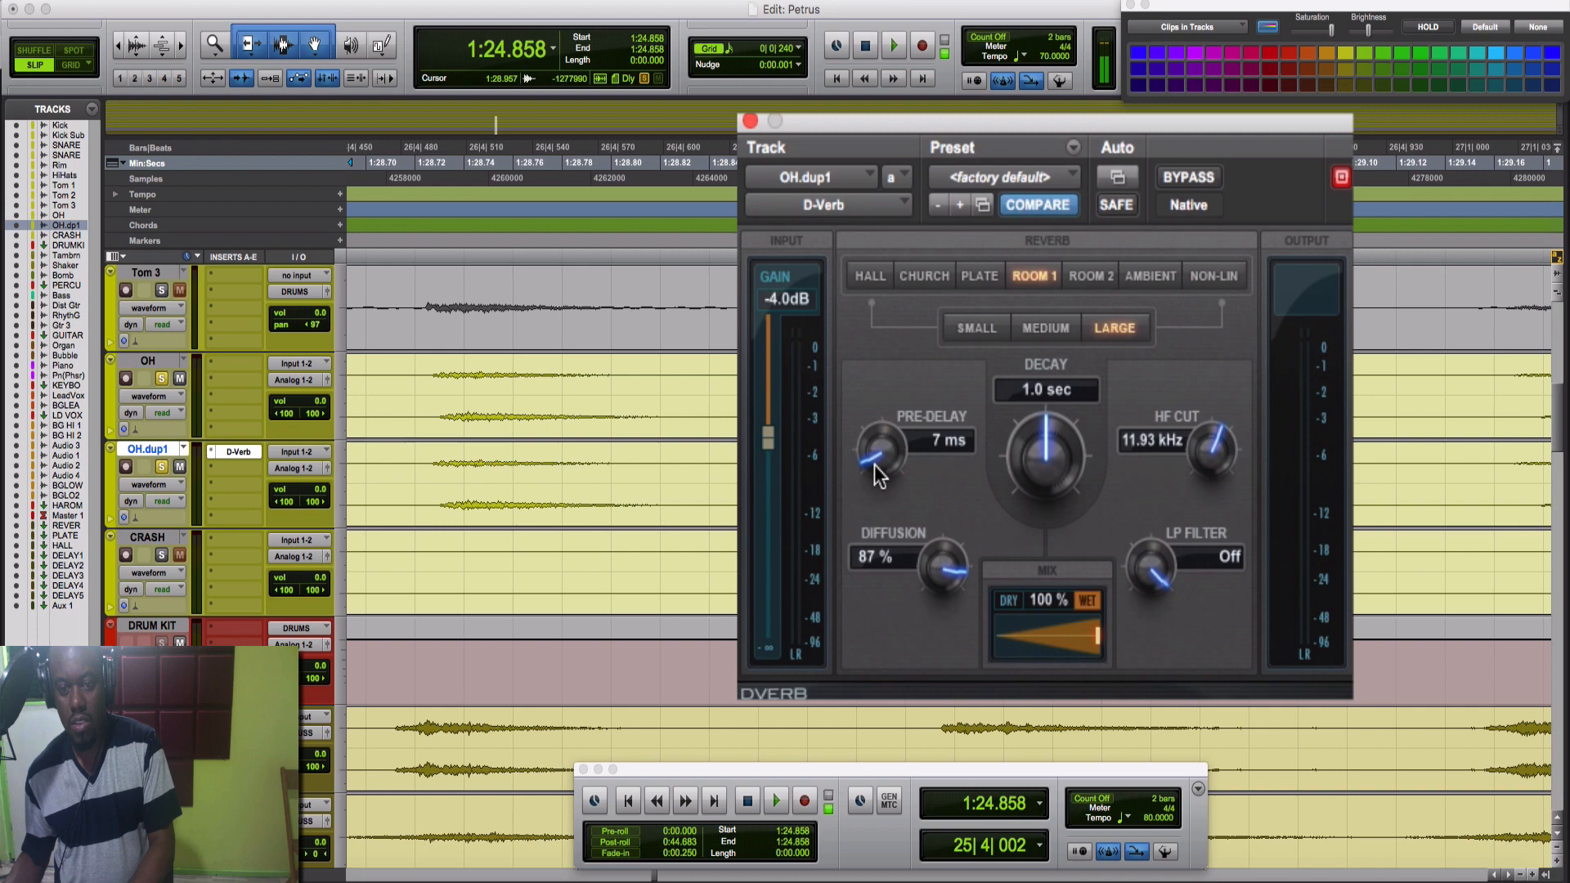
Step: Audition a 5.0 sec D-Verb decay, reduce it to 3.4 sec, and settle on 1.5 sec during playback
key("space")
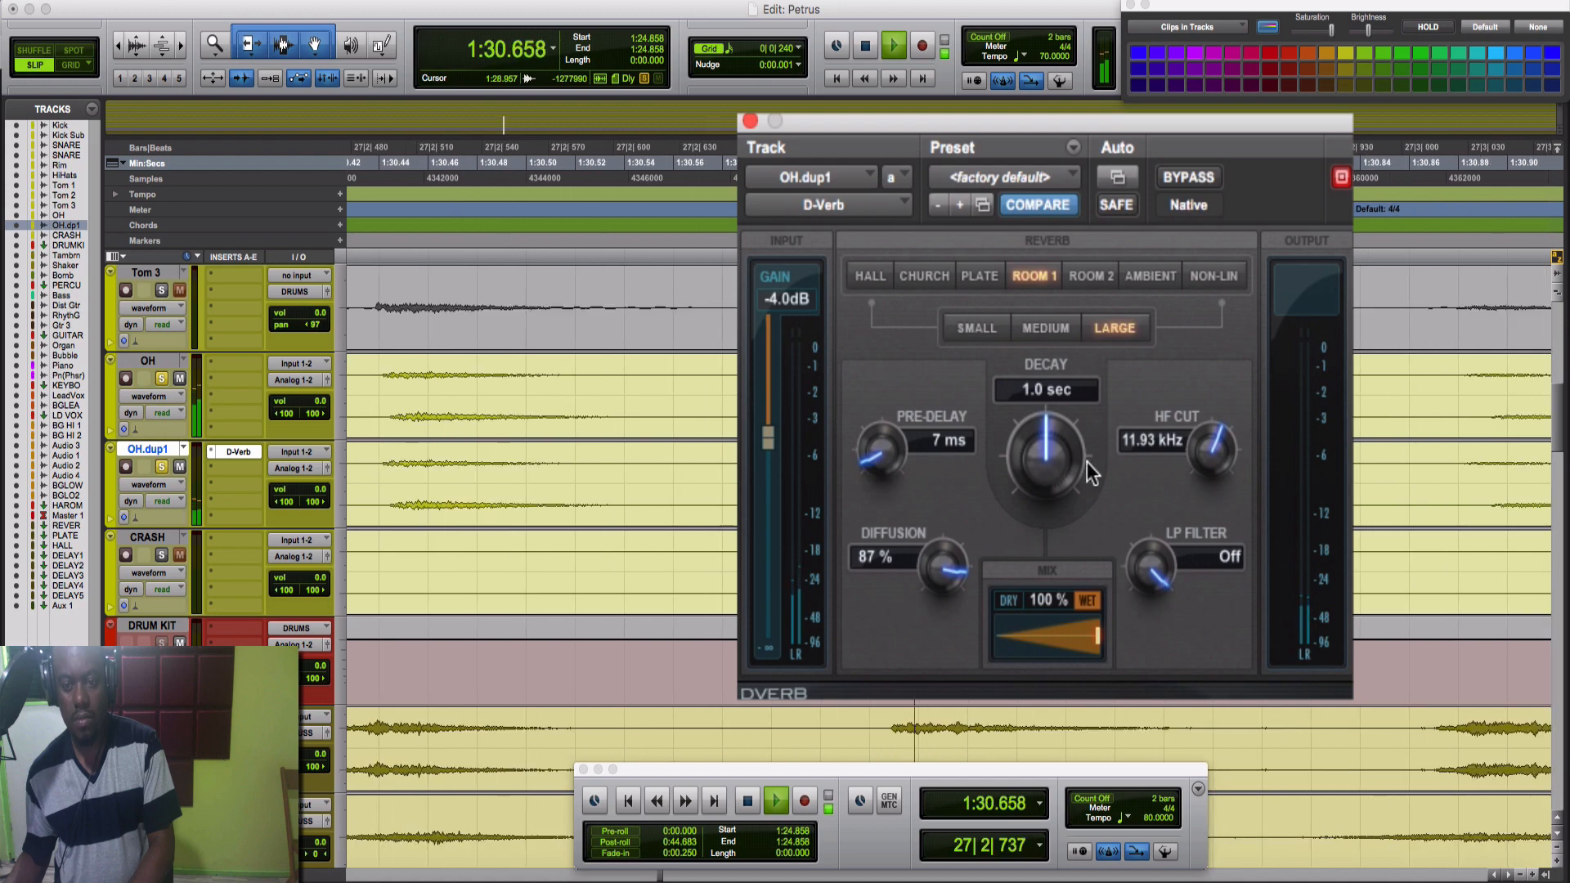
left_click_drag(1045, 458, 1032, 258)
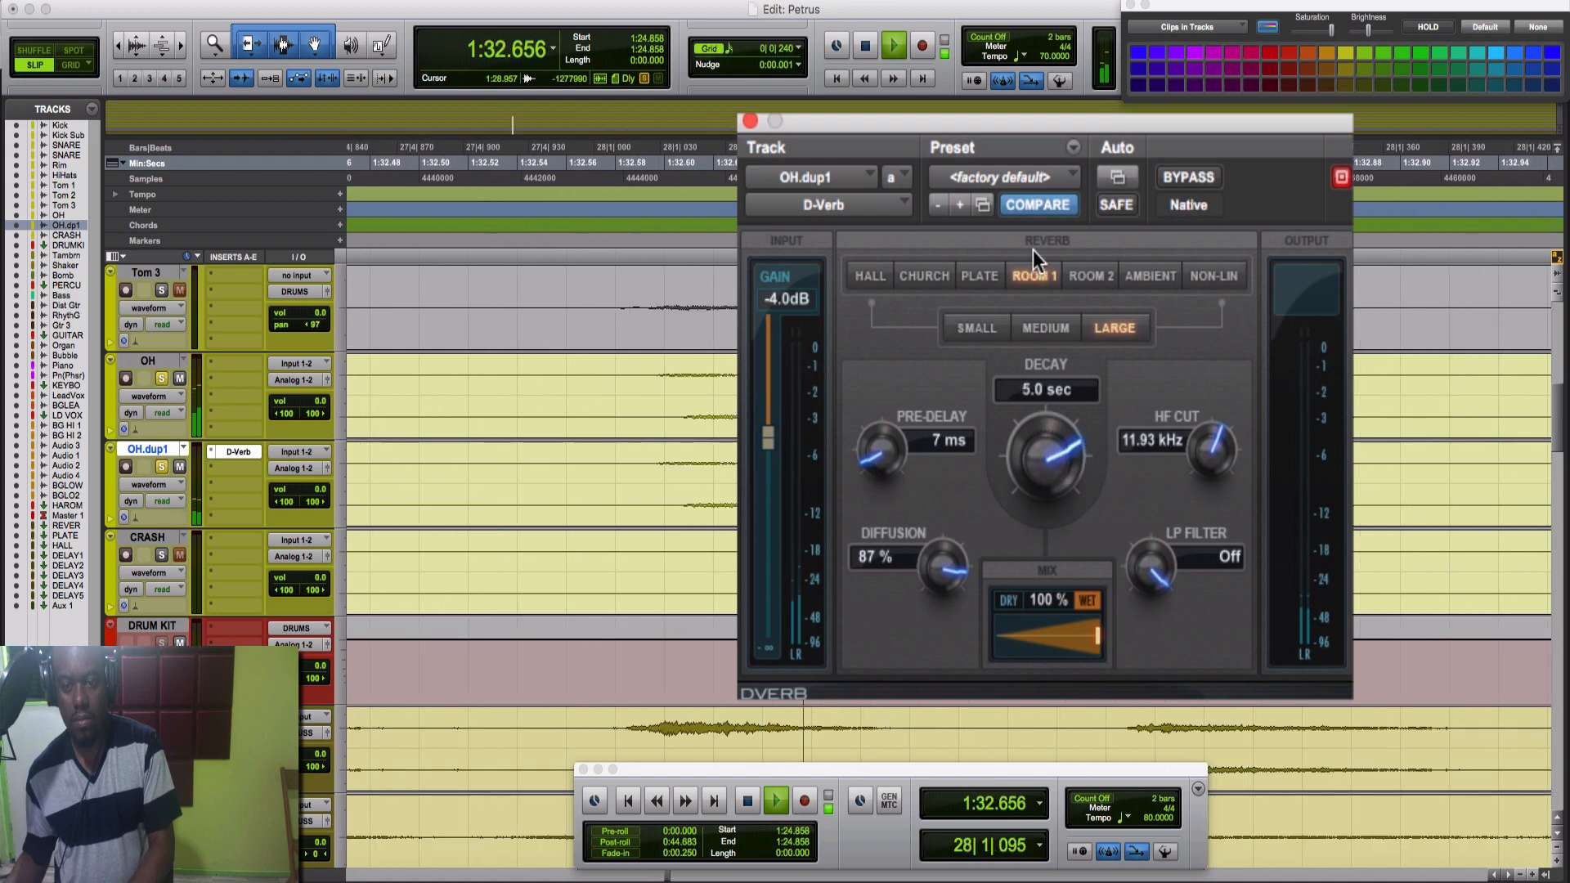
key("space")
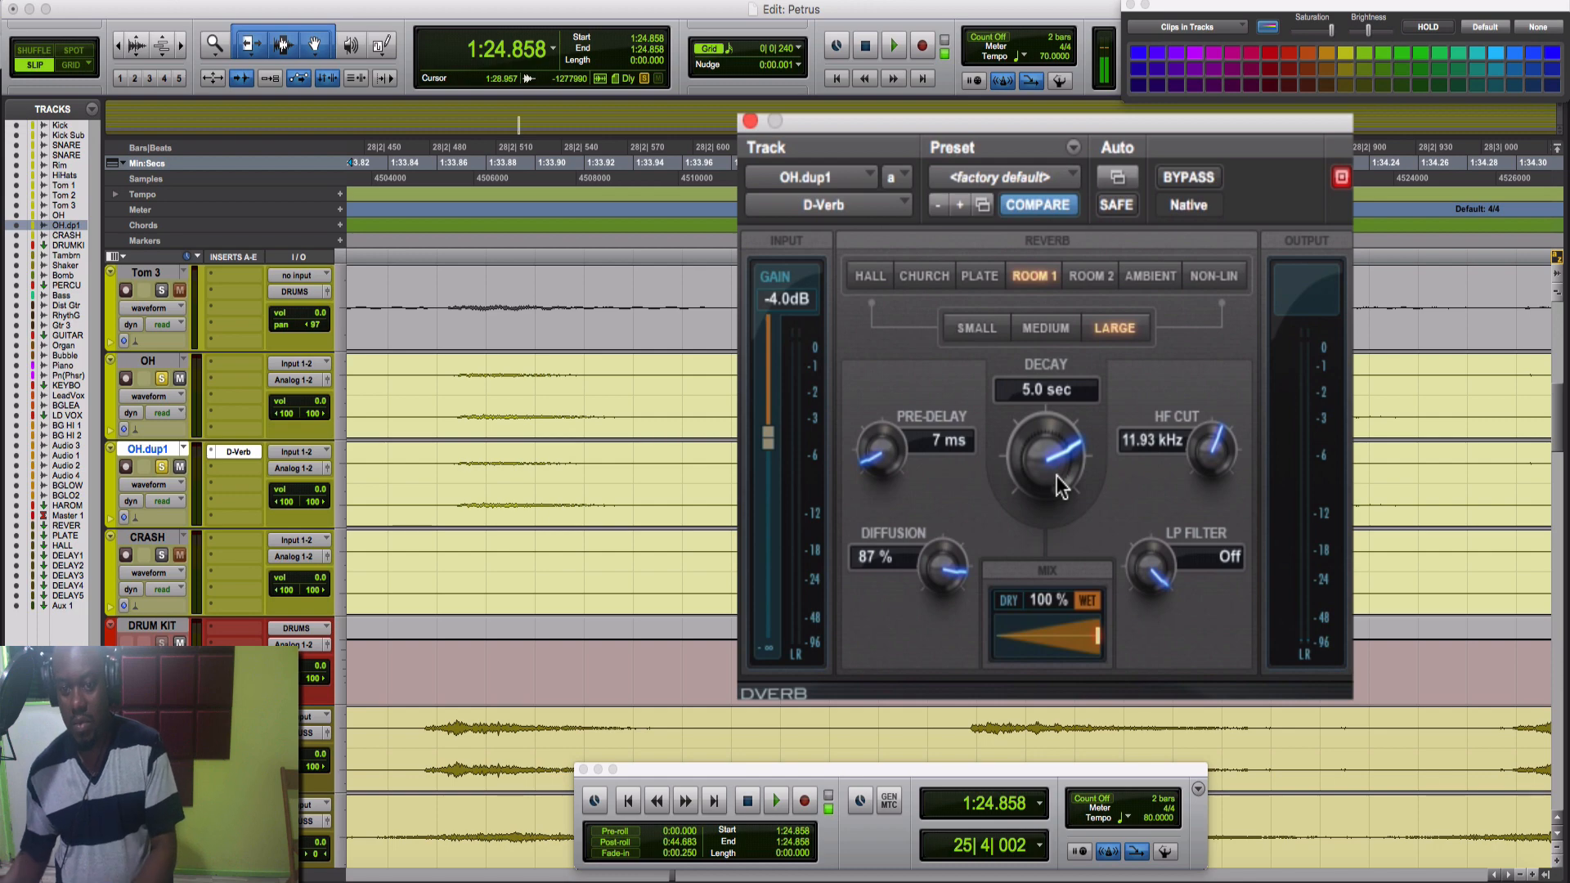
left_click_drag(1045, 471, 1047, 503)
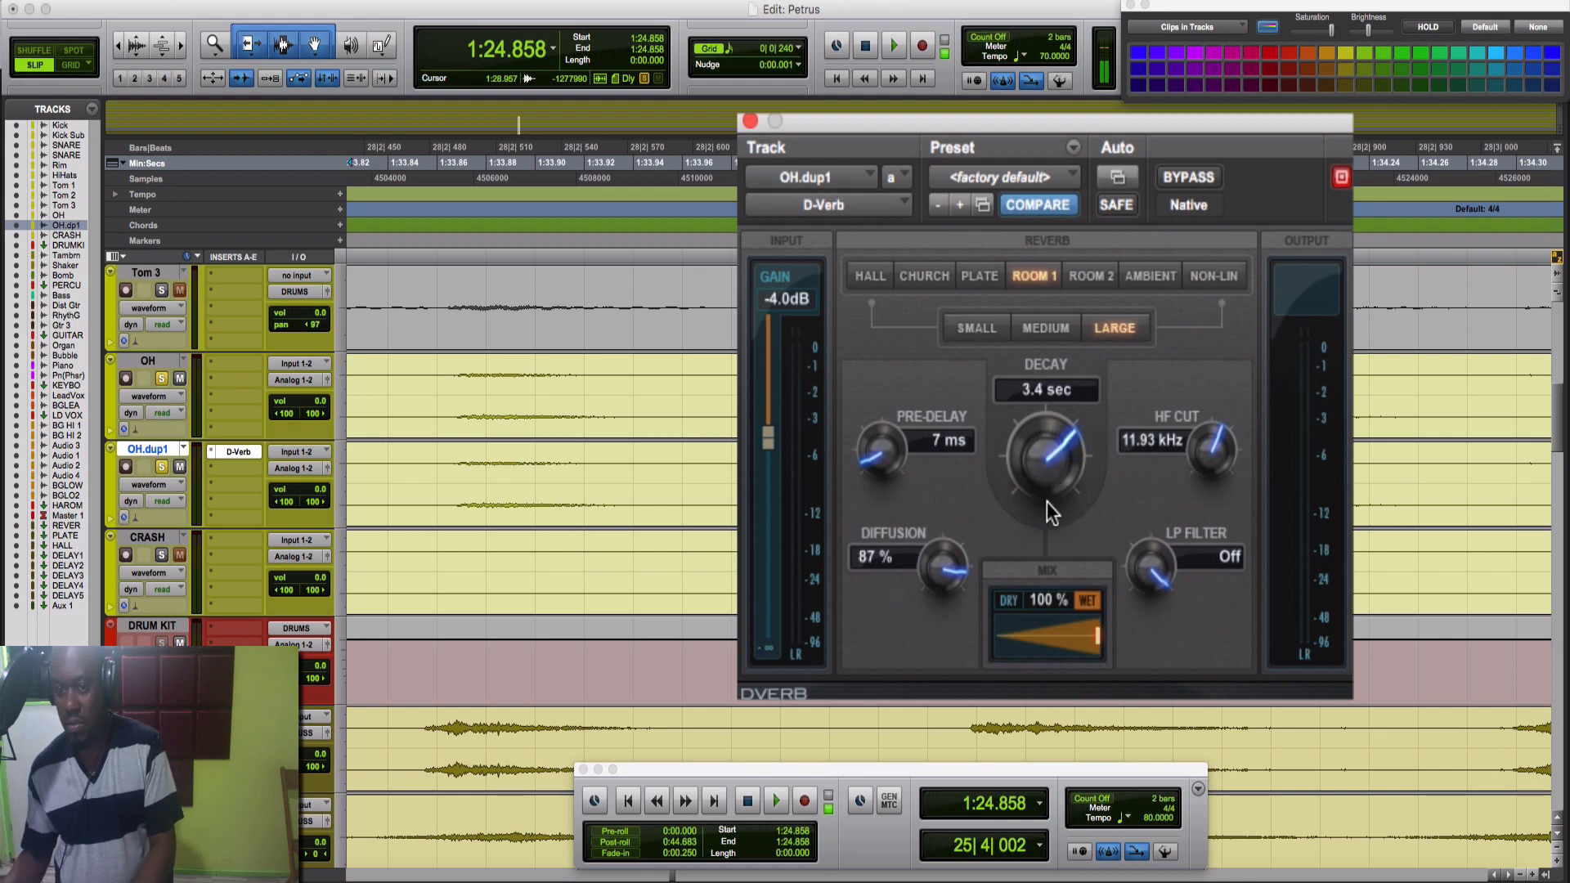
key("space")
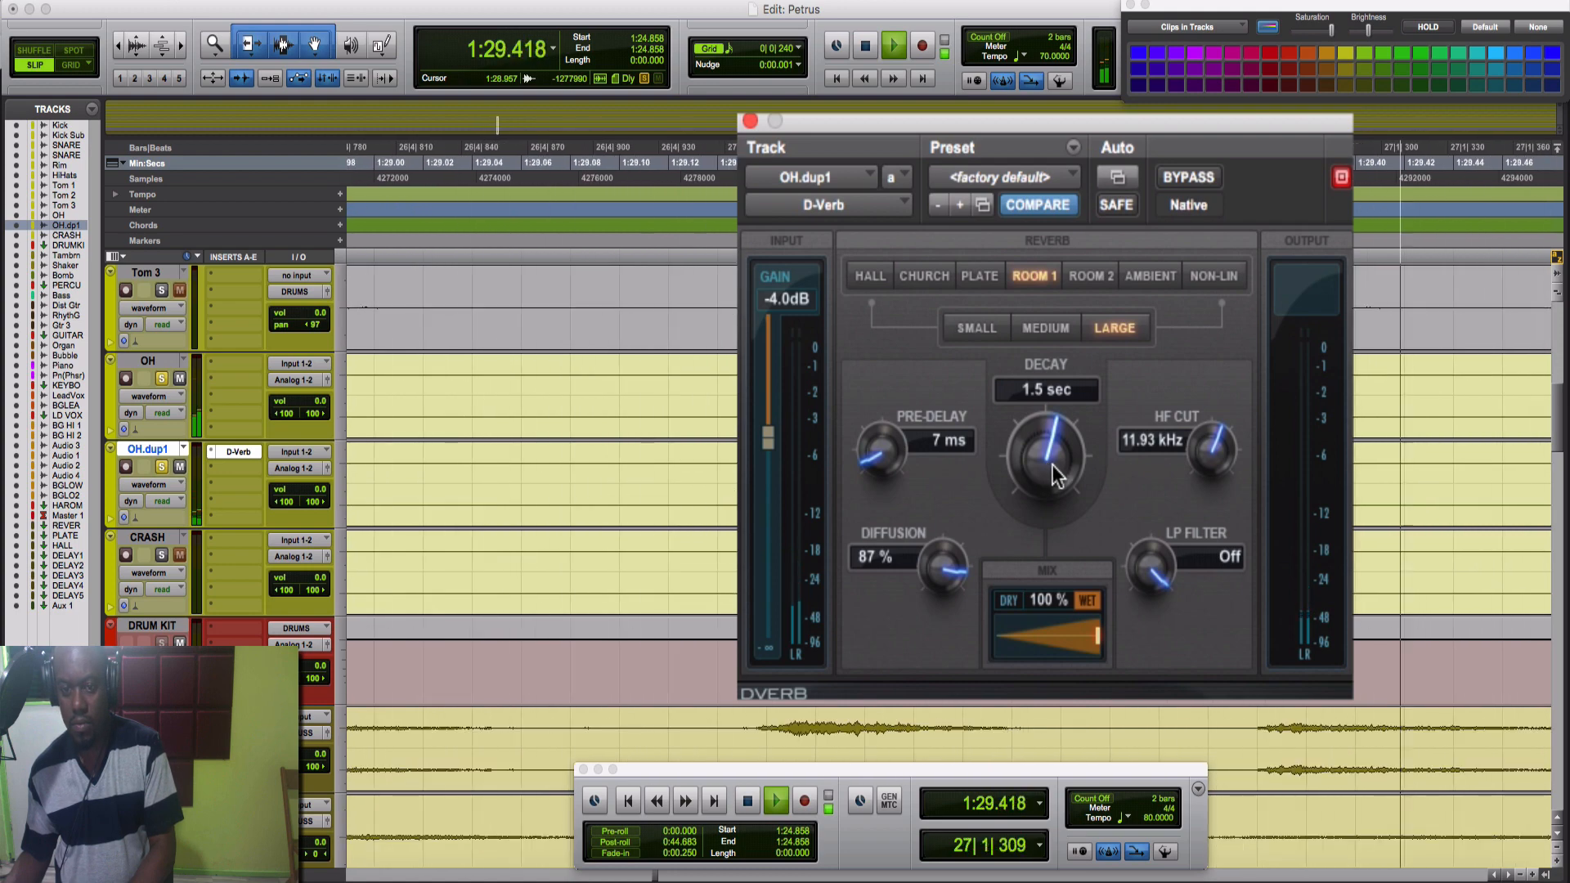
key("space")
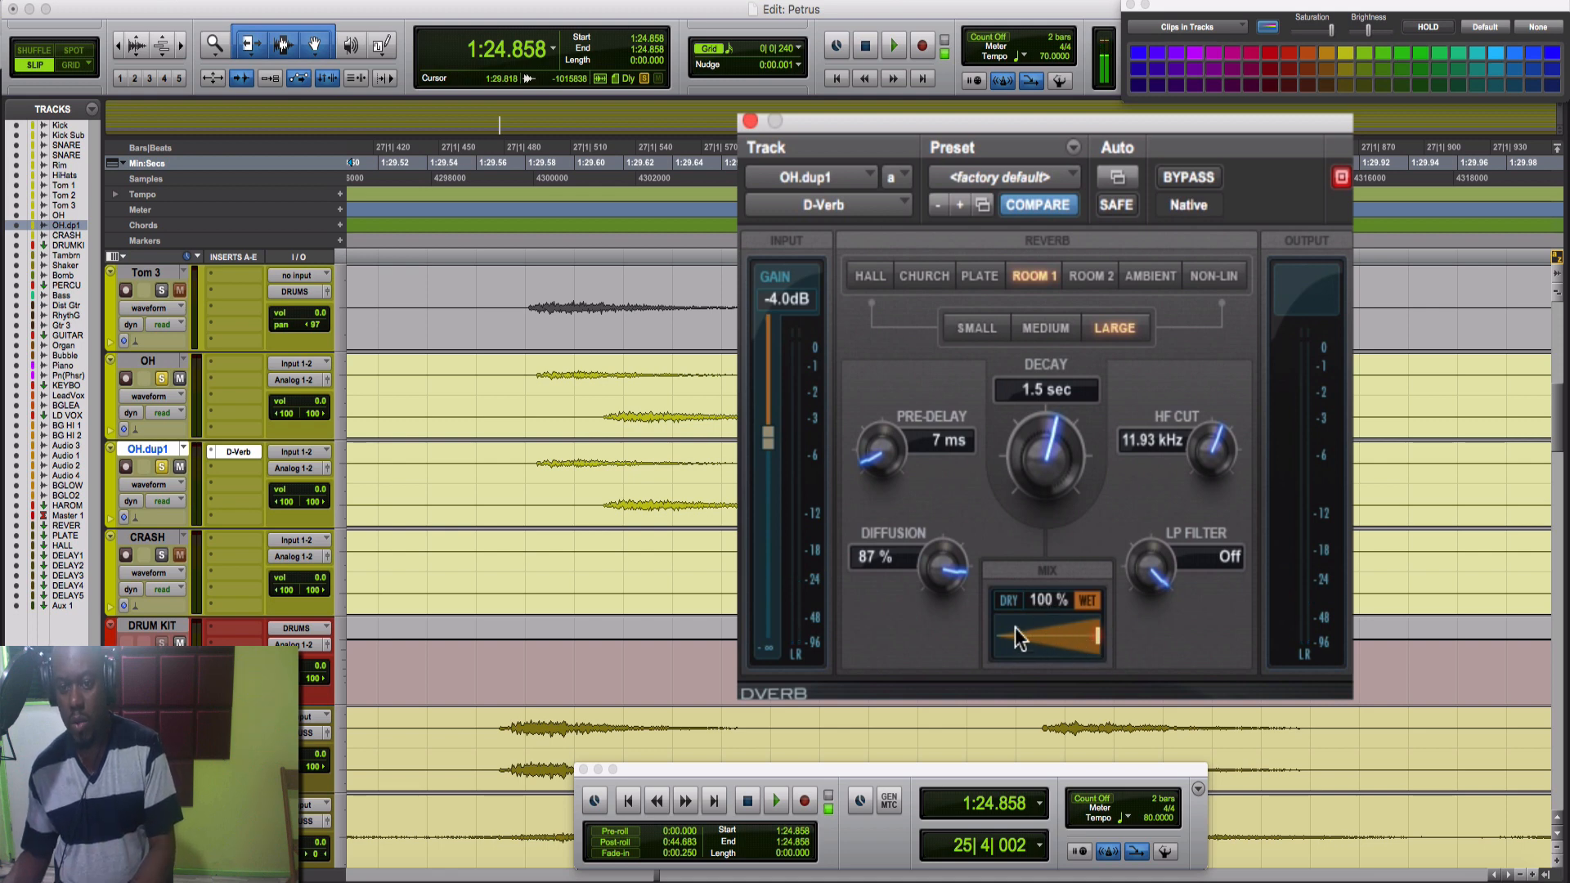
Step: During playback, take the D-Verb mix down to 0 % and bring it back up to 51 %
key("space")
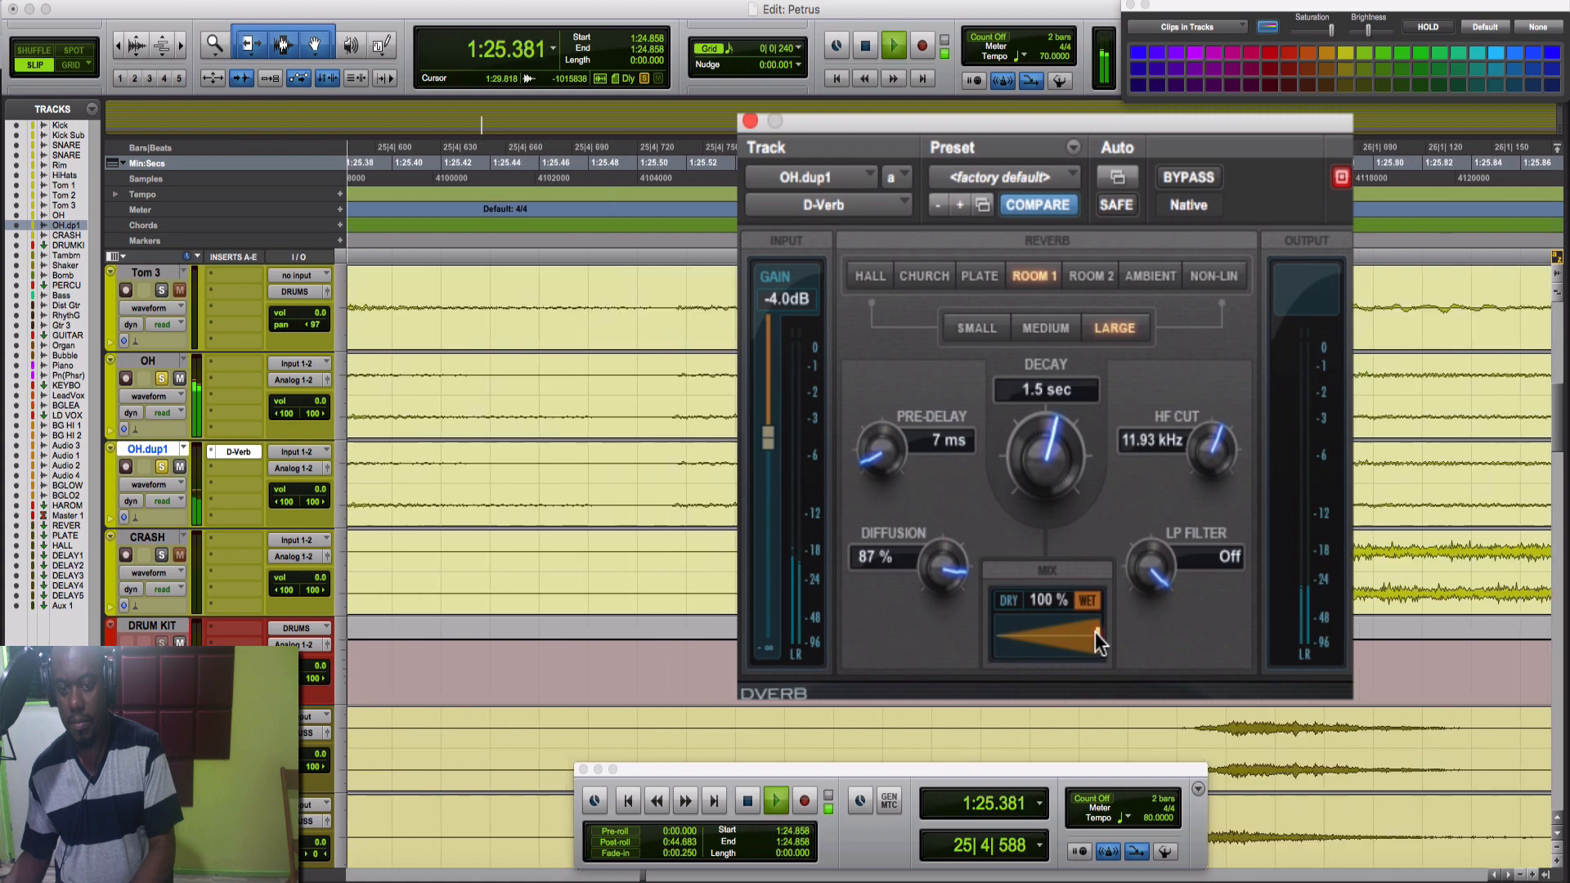
left_click_drag(1096, 631, 884, 669)
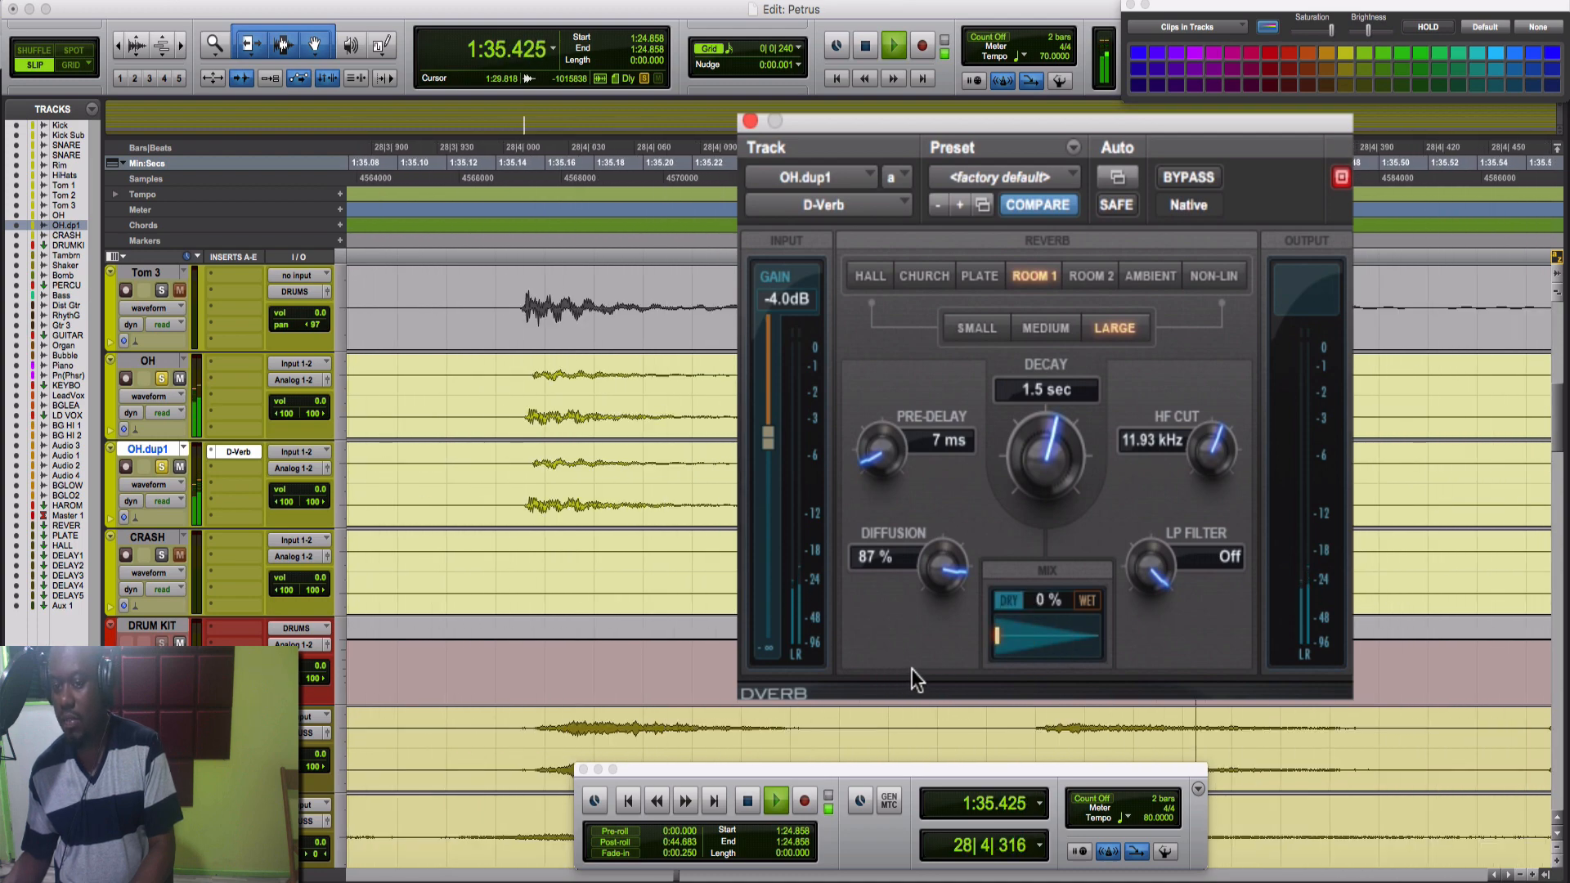
left_click_drag(911, 669, 1042, 659)
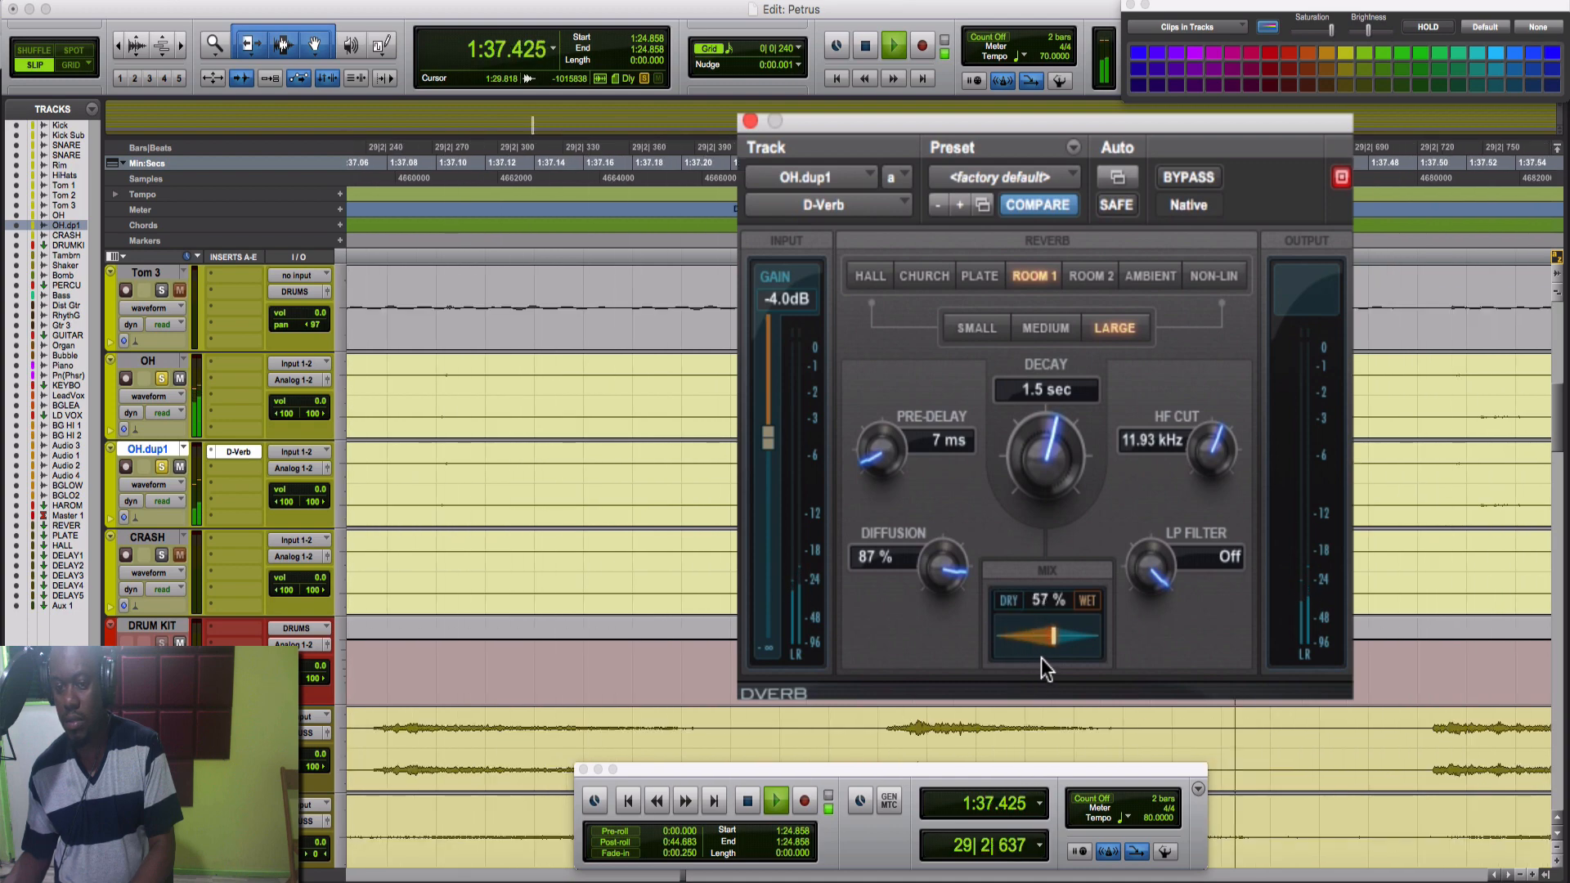
left_click_drag(1042, 659, 1033, 660)
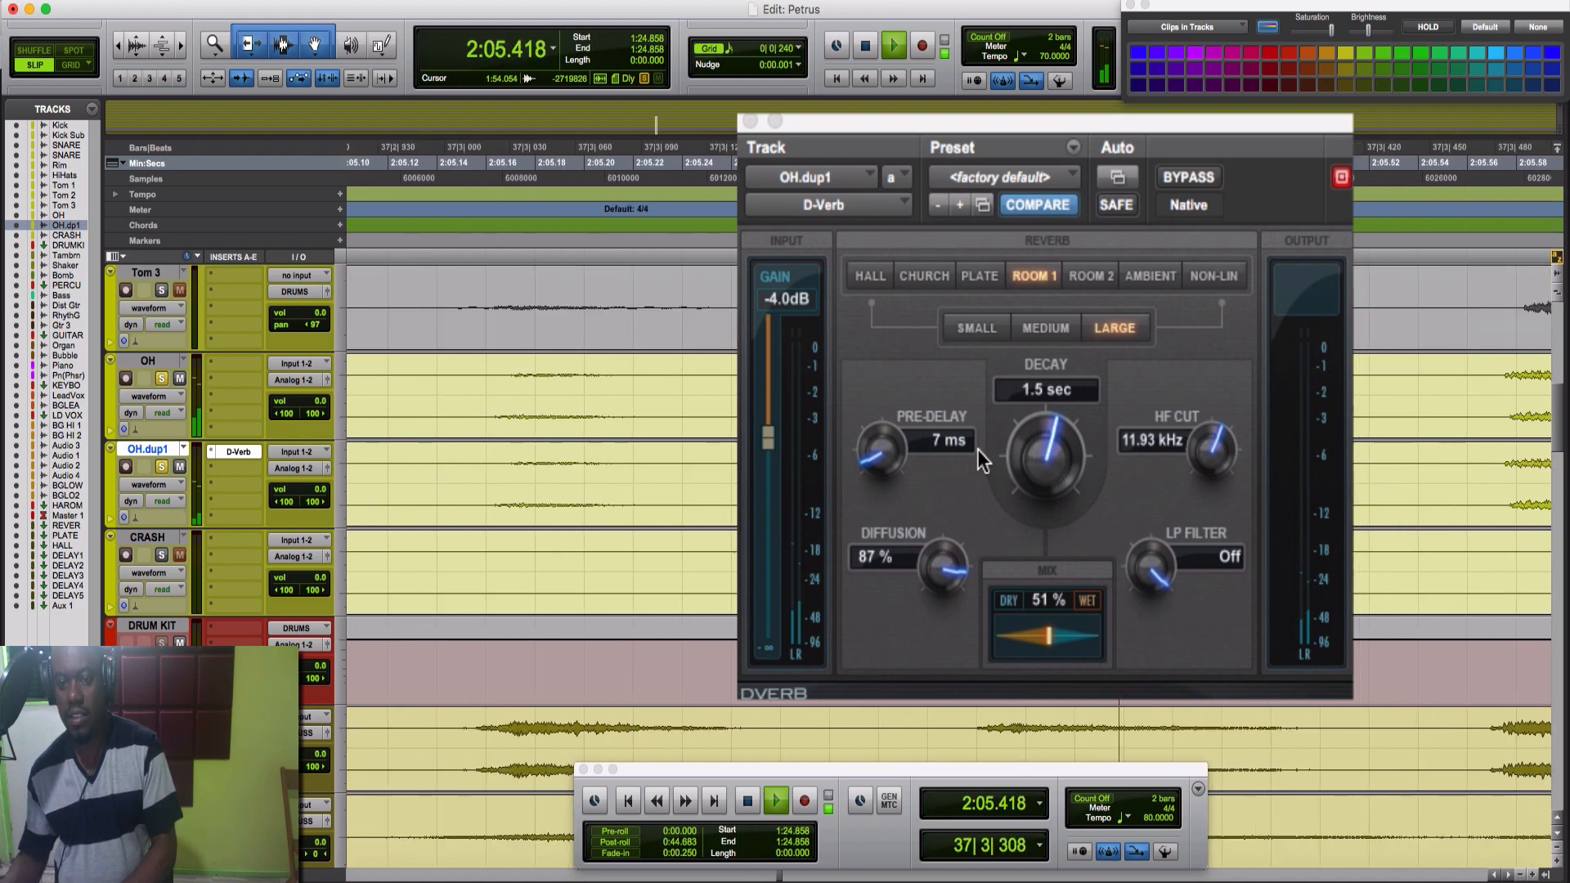
key("space")
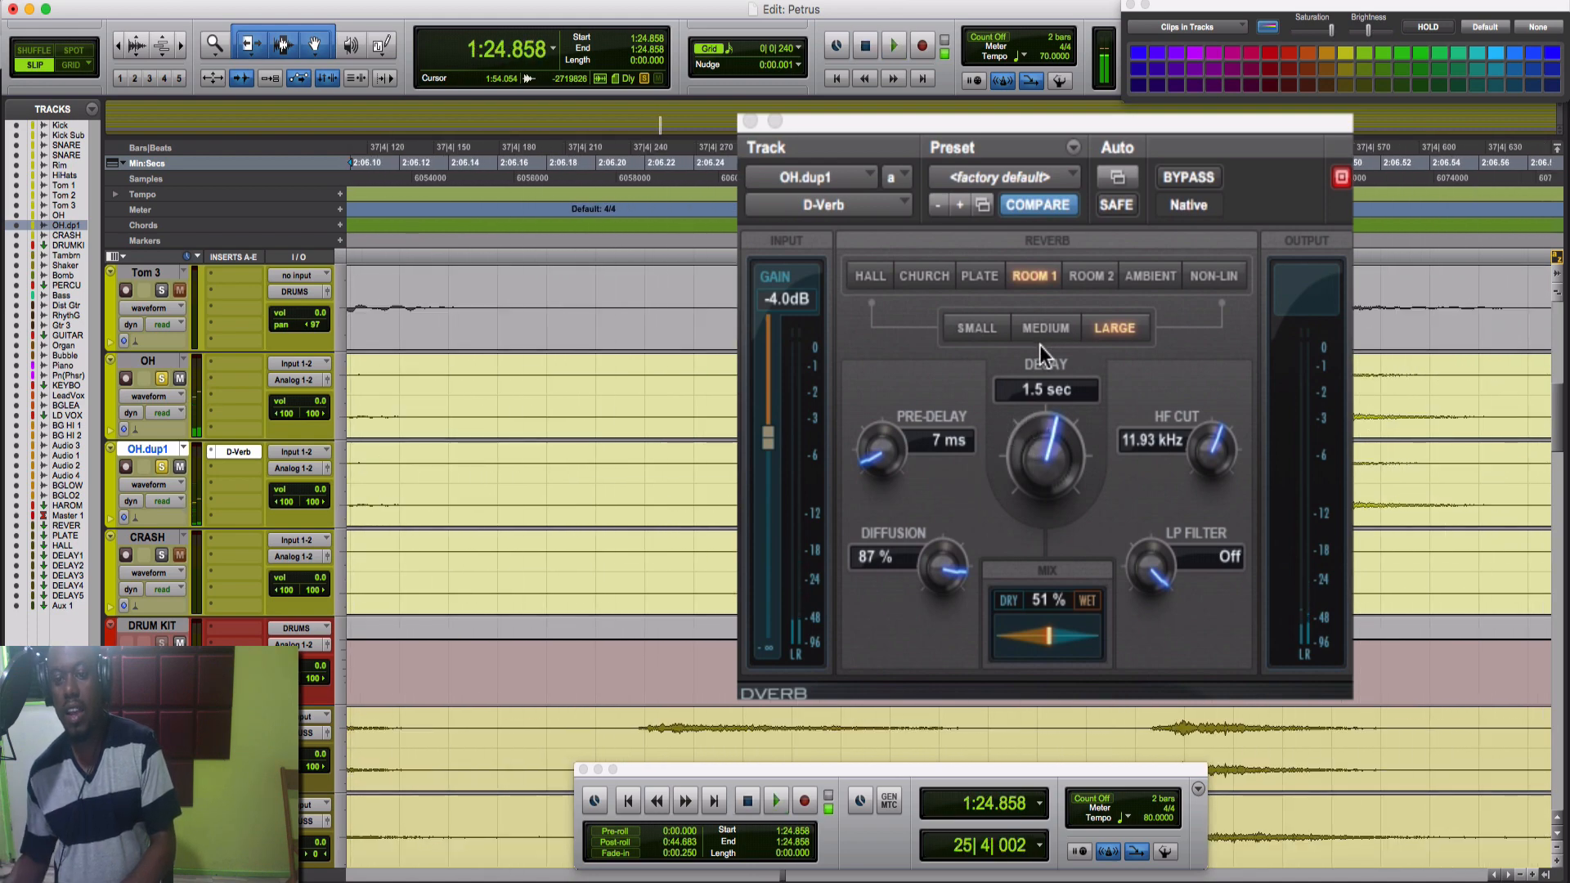
Step: Play the overheads from 1:24.858 and switch the Room 1 reverb size to Medium
key("space")
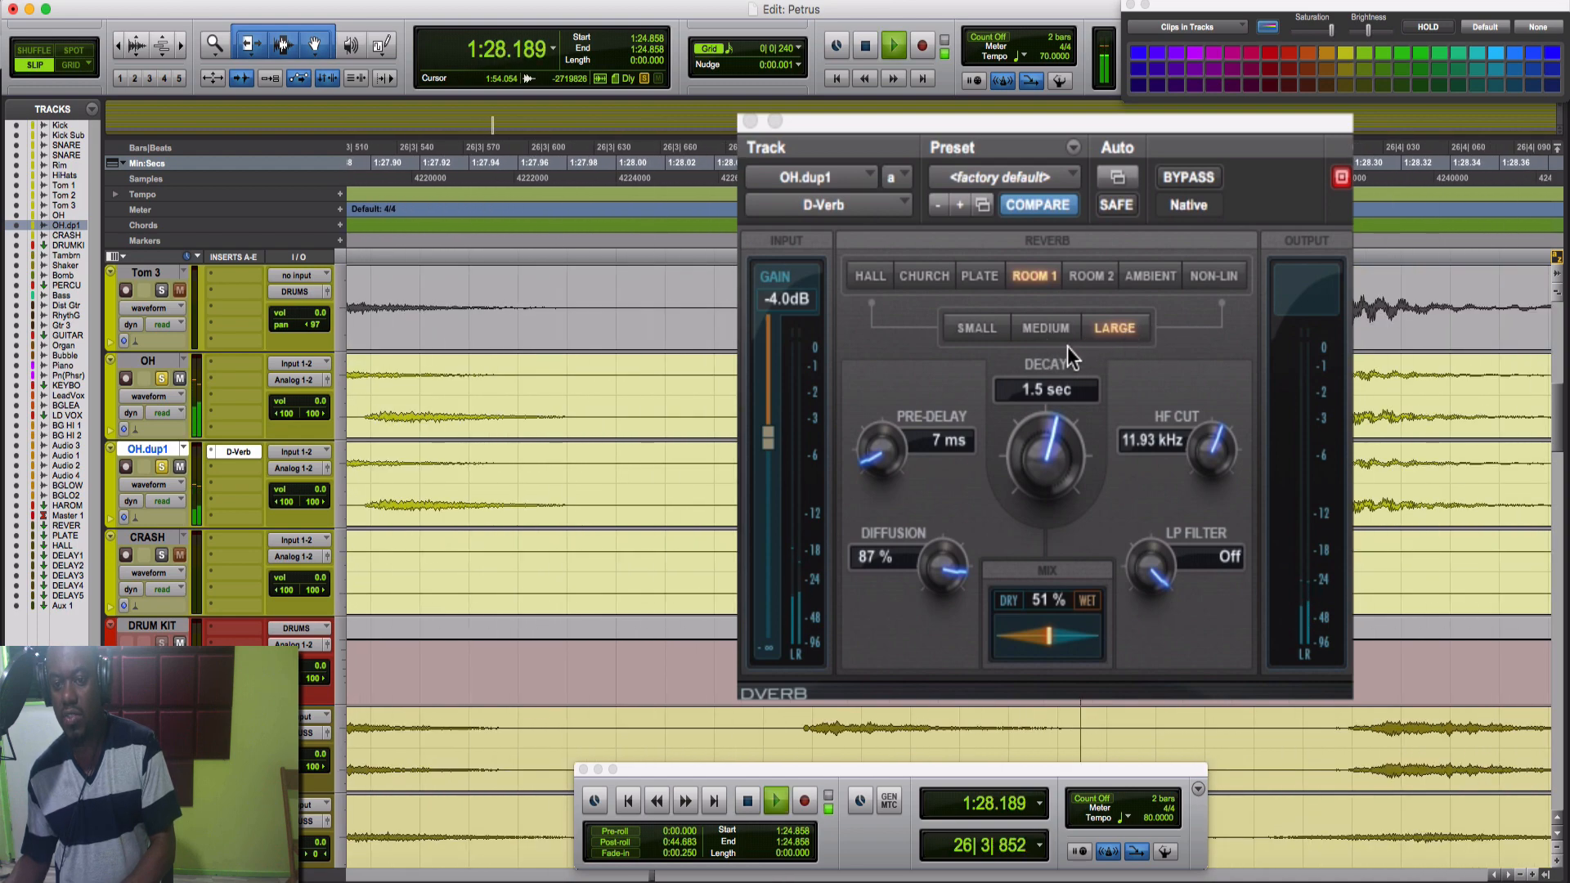
left_click(1053, 330)
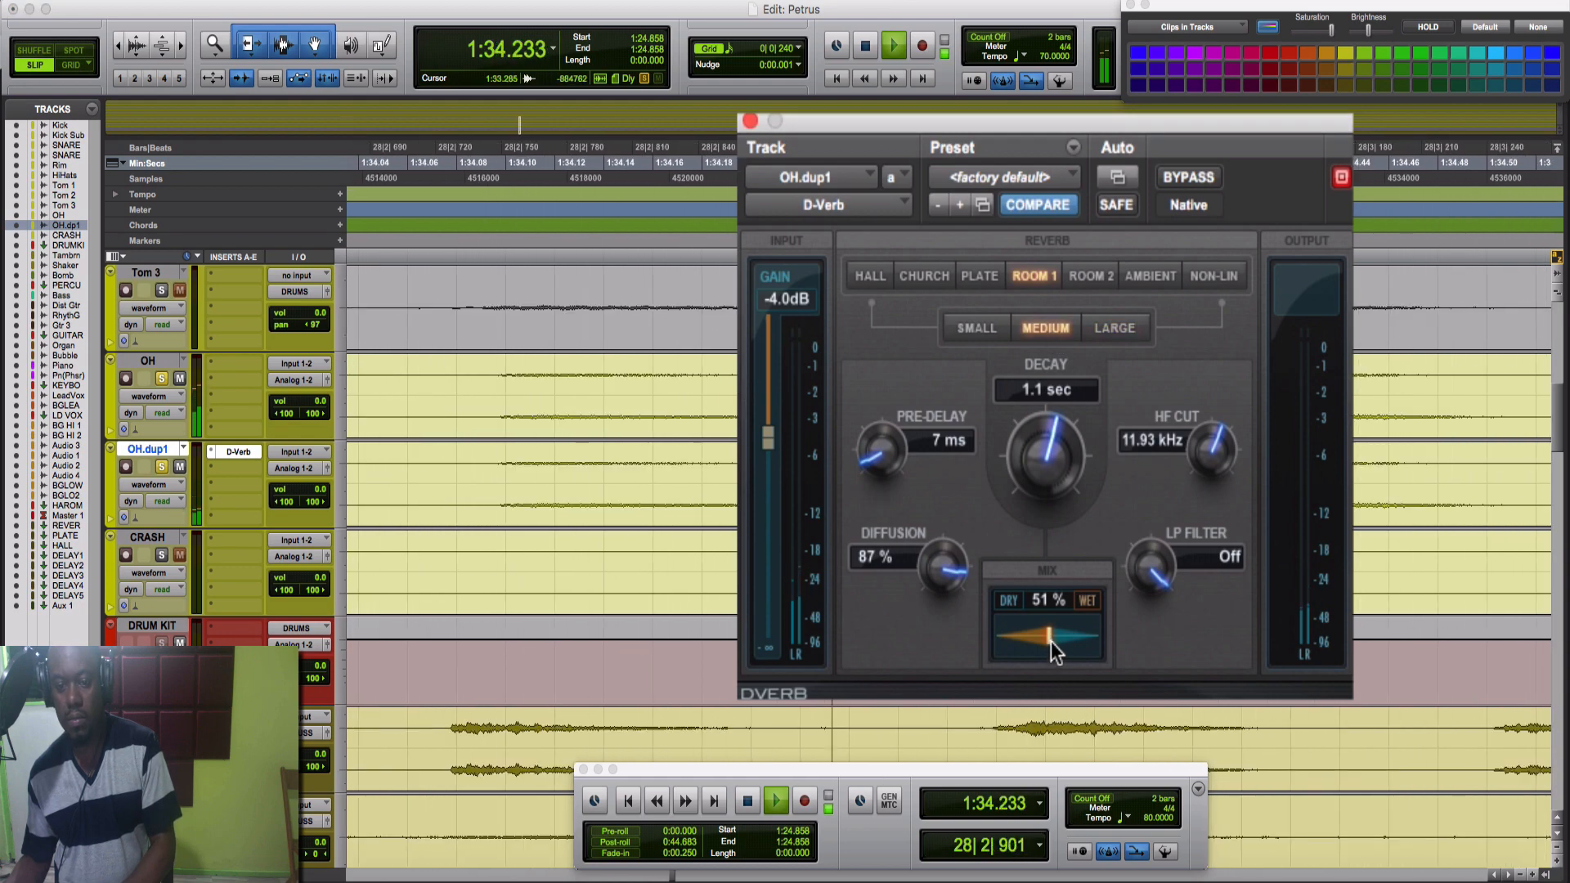
Step: During playback, switch the Room 1 reverb size to Large and settle the D-Verb mix at 53 %, then stop
left_click_drag(1055, 650, 1063, 650)
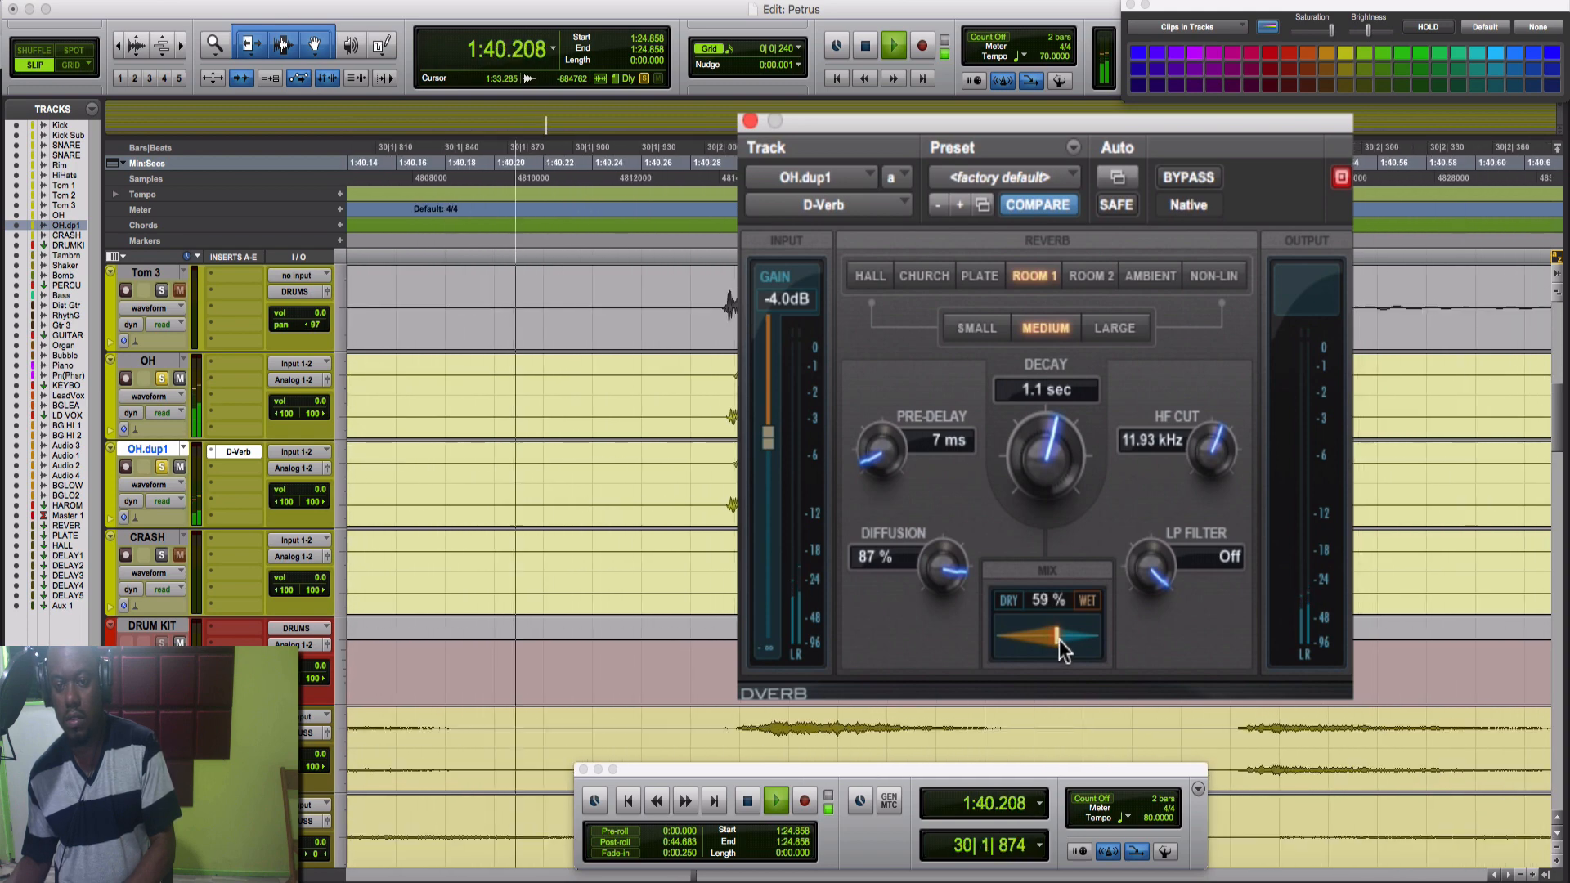
left_click_drag(1063, 651, 1057, 563)
left_click(1112, 328)
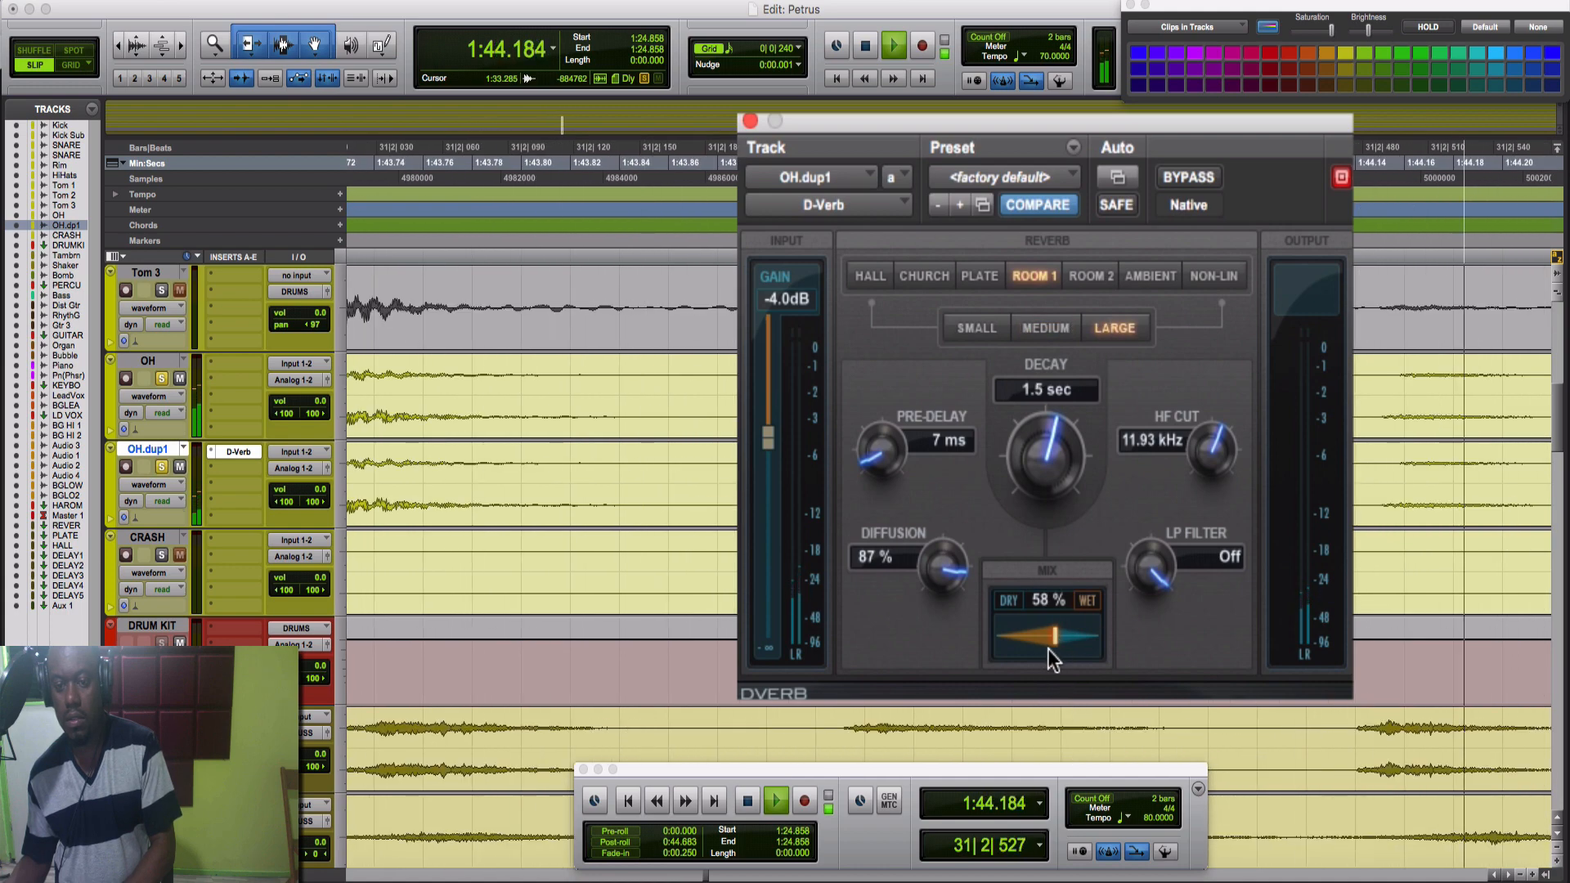
left_click_drag(1053, 641, 1047, 642)
key("space")
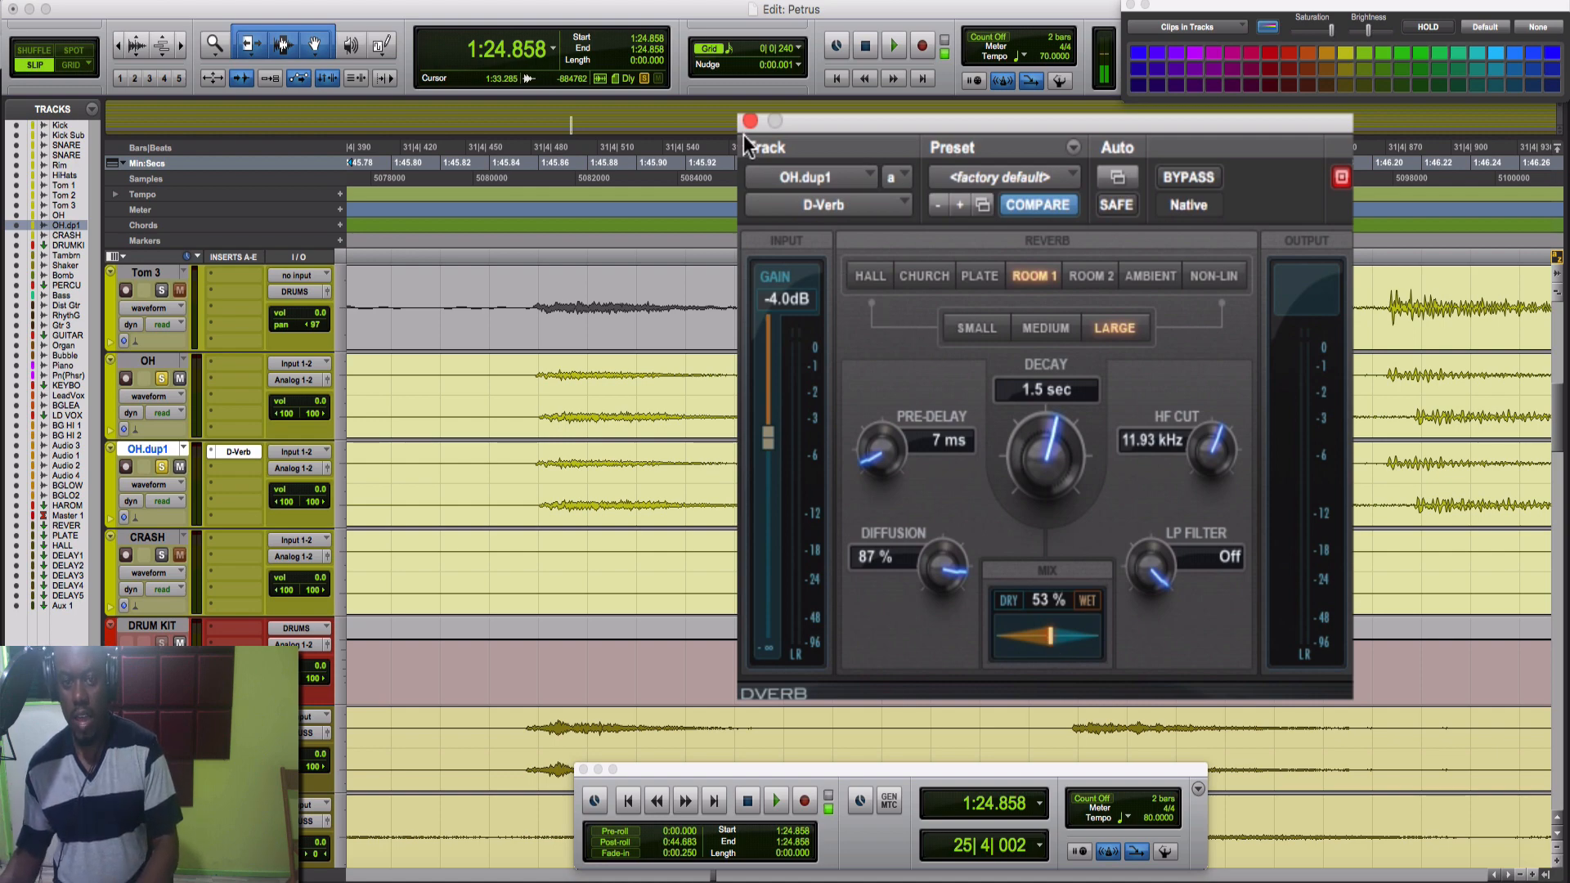
Step: Close the D-Verb window and place the playback start at 1:45.846 on the OH.dup1 track
left_click(870, 238)
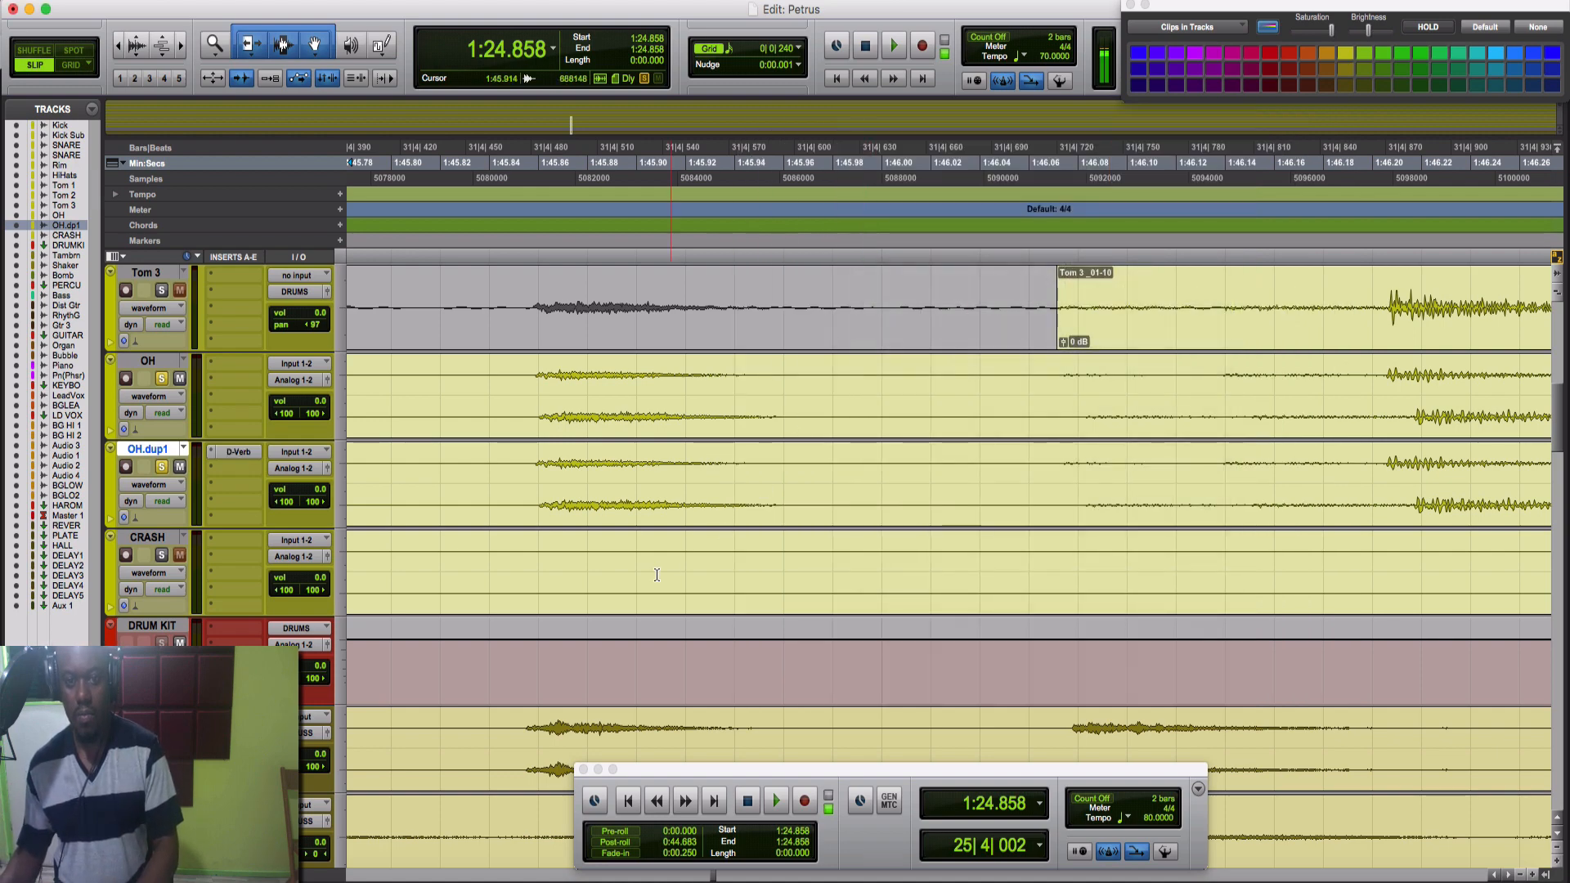
left_click(503, 474)
key("r")
key("r")
key("r")
key("r")
key("r")
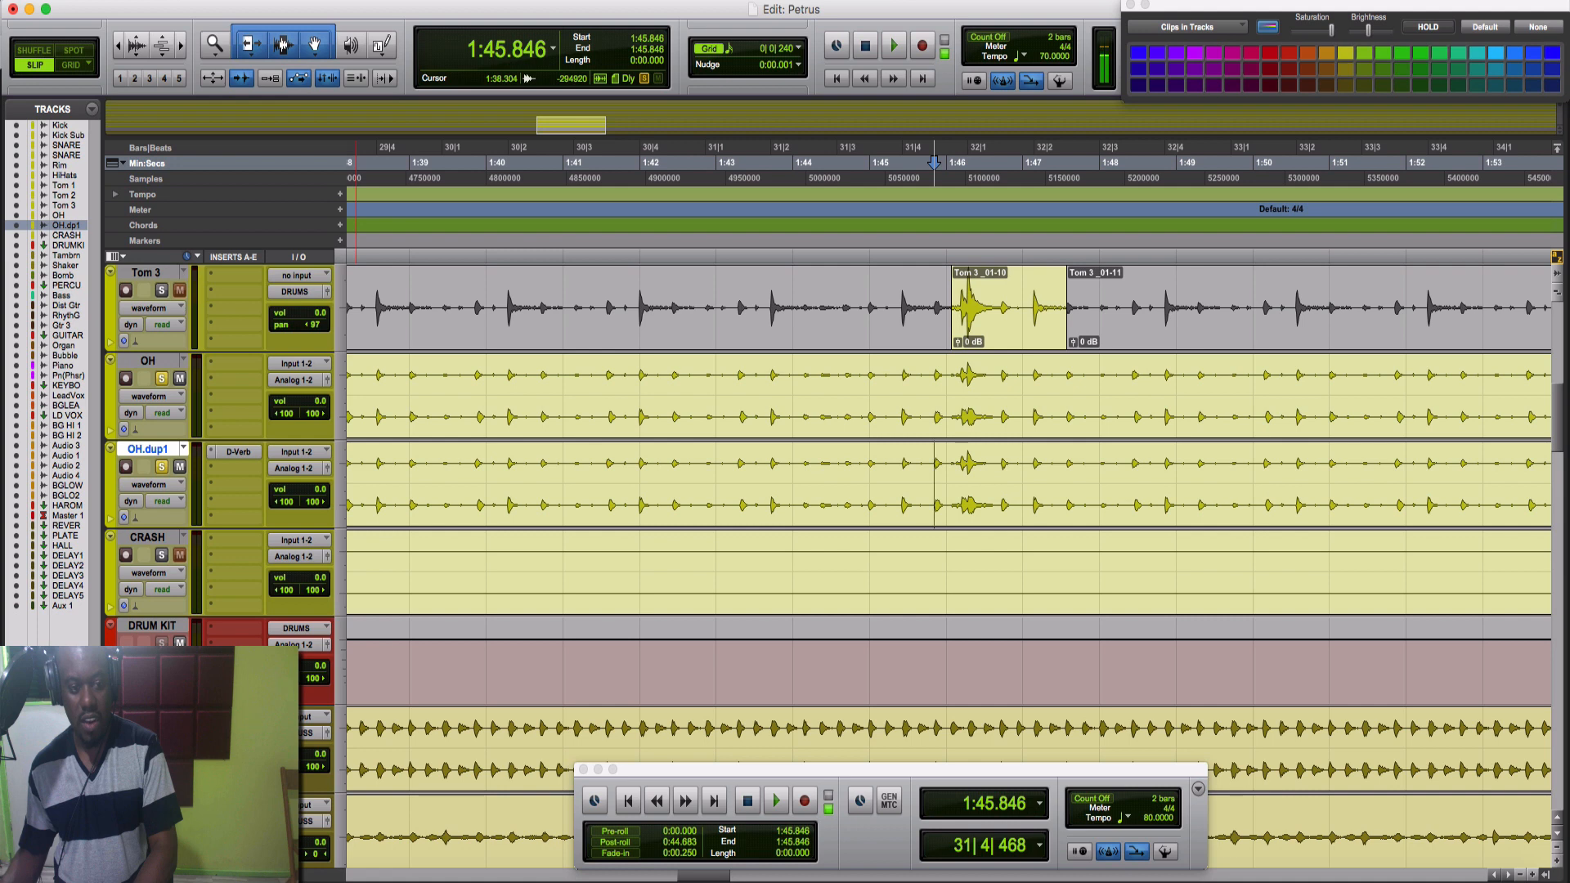
Step: Play from 1:45.846 while toggling the OH.dup1 solo to compare with and without reverb, and switch the edit mode to Grid
left_click(162, 467)
key("space")
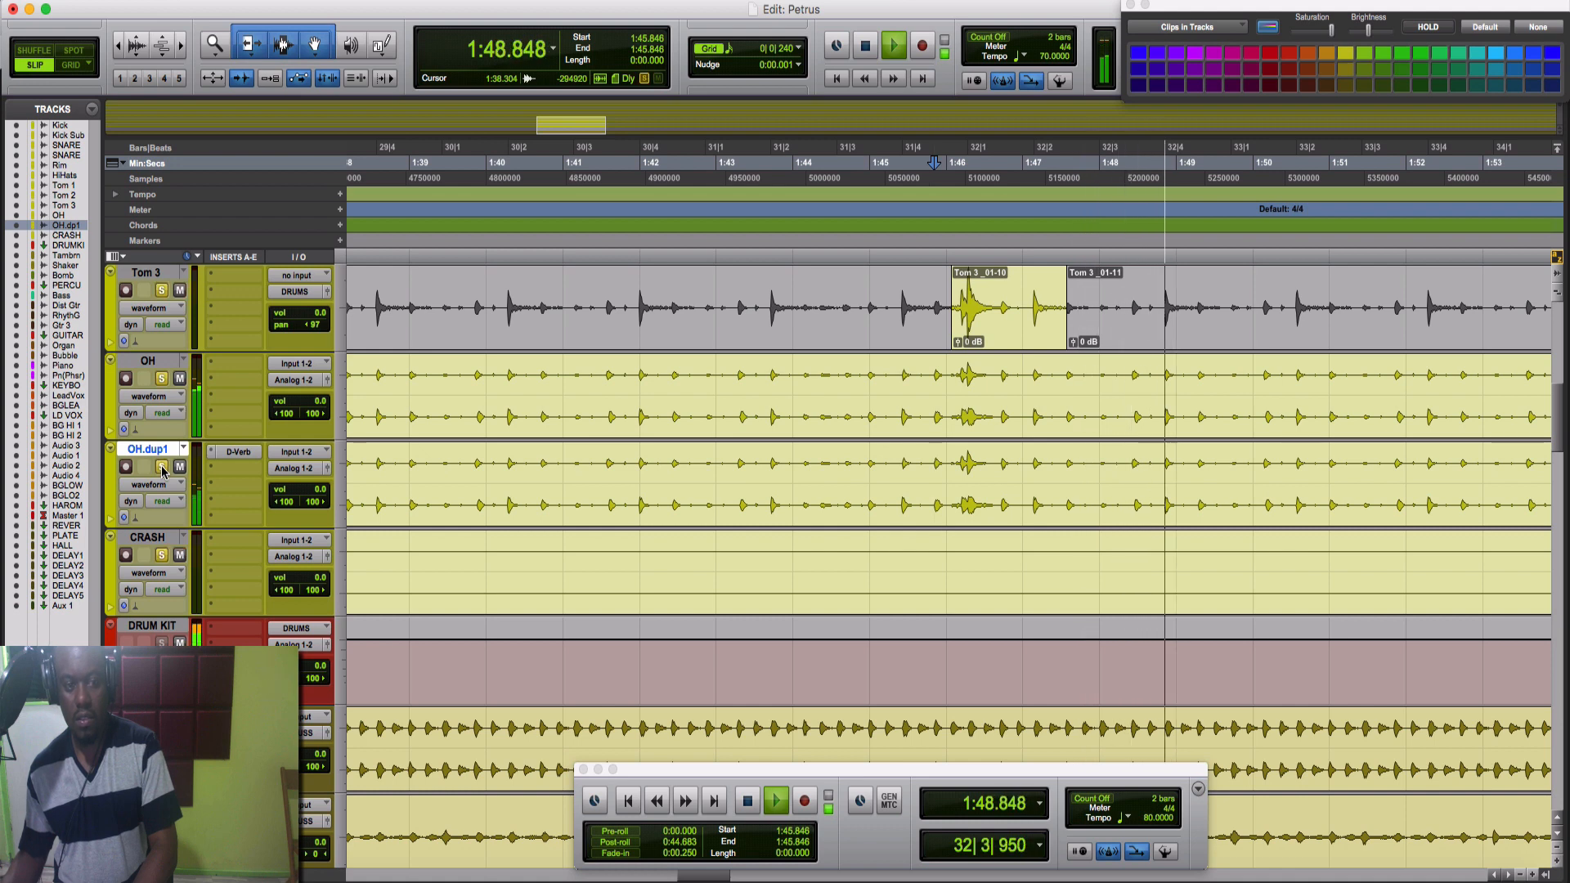
key("space")
key("space")
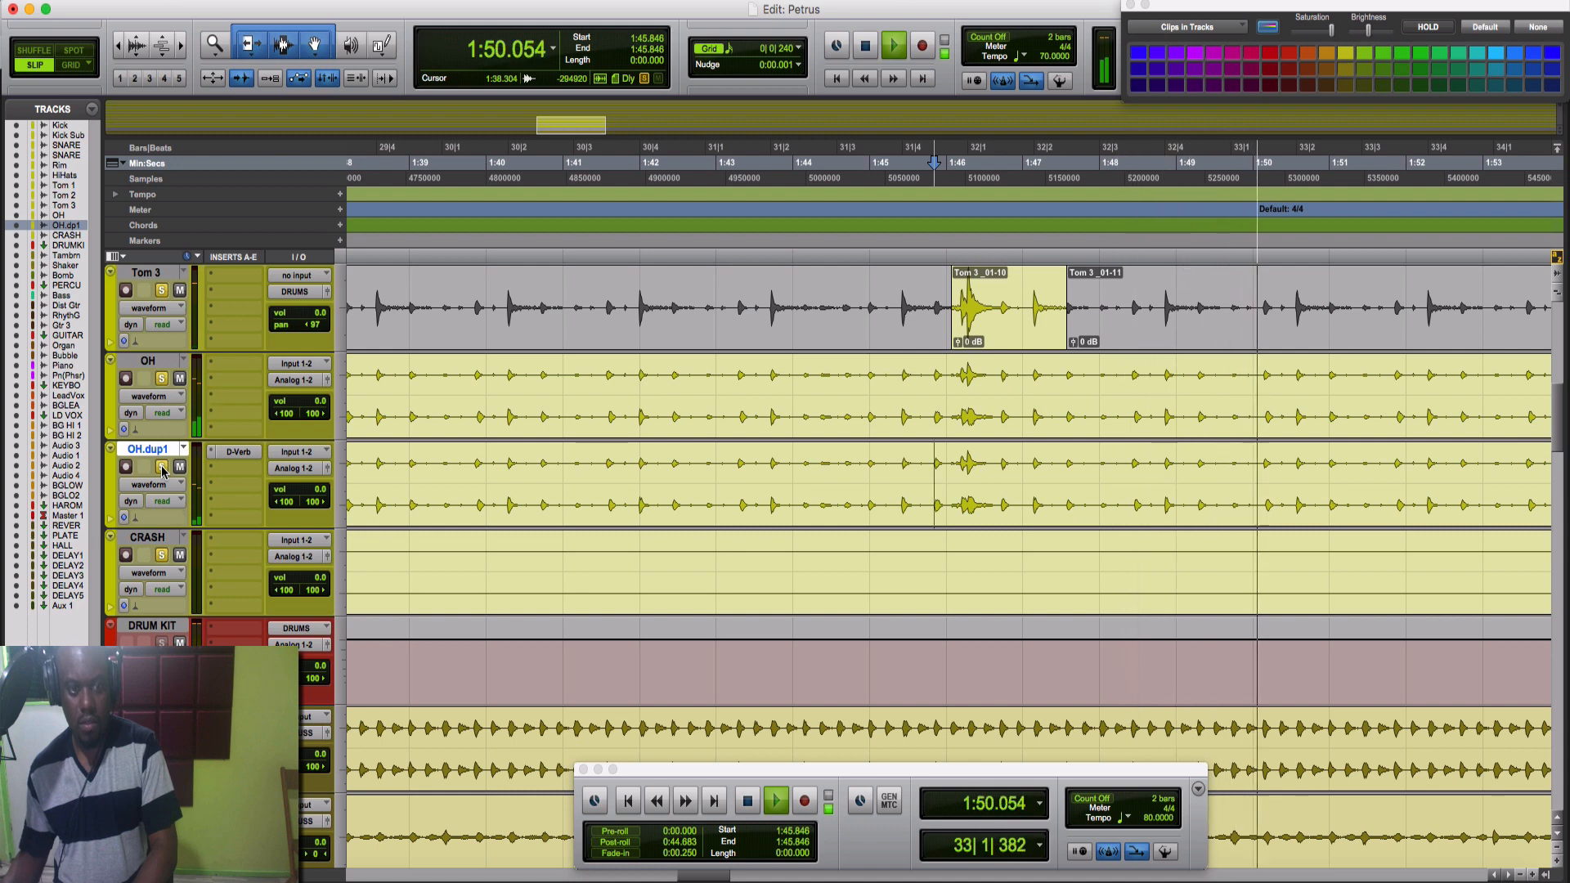
left_click(162, 469)
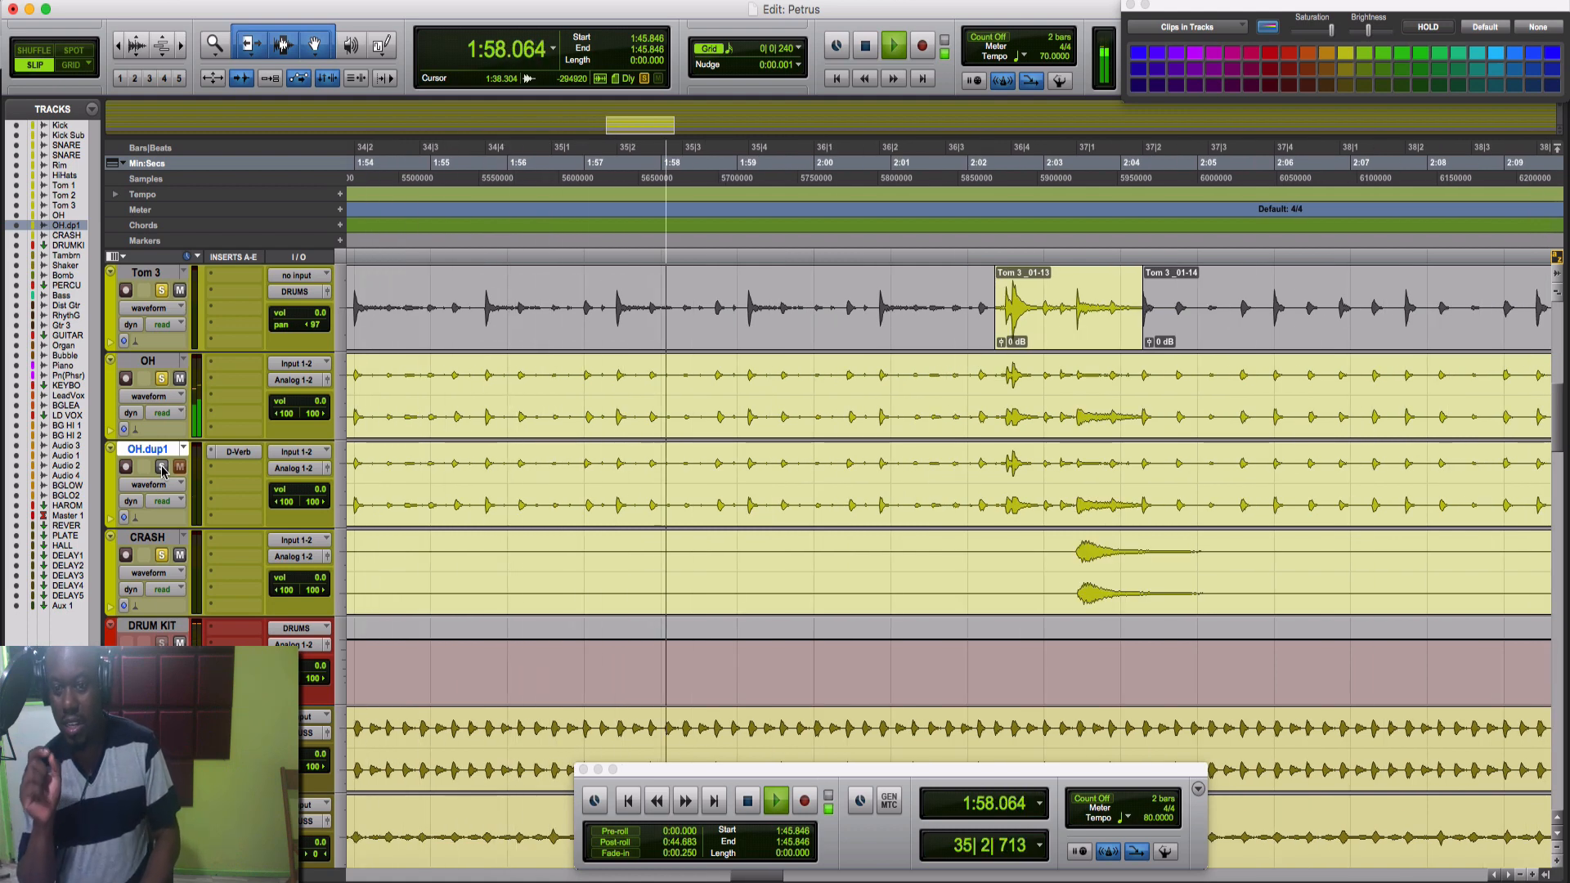
left_click(71, 65)
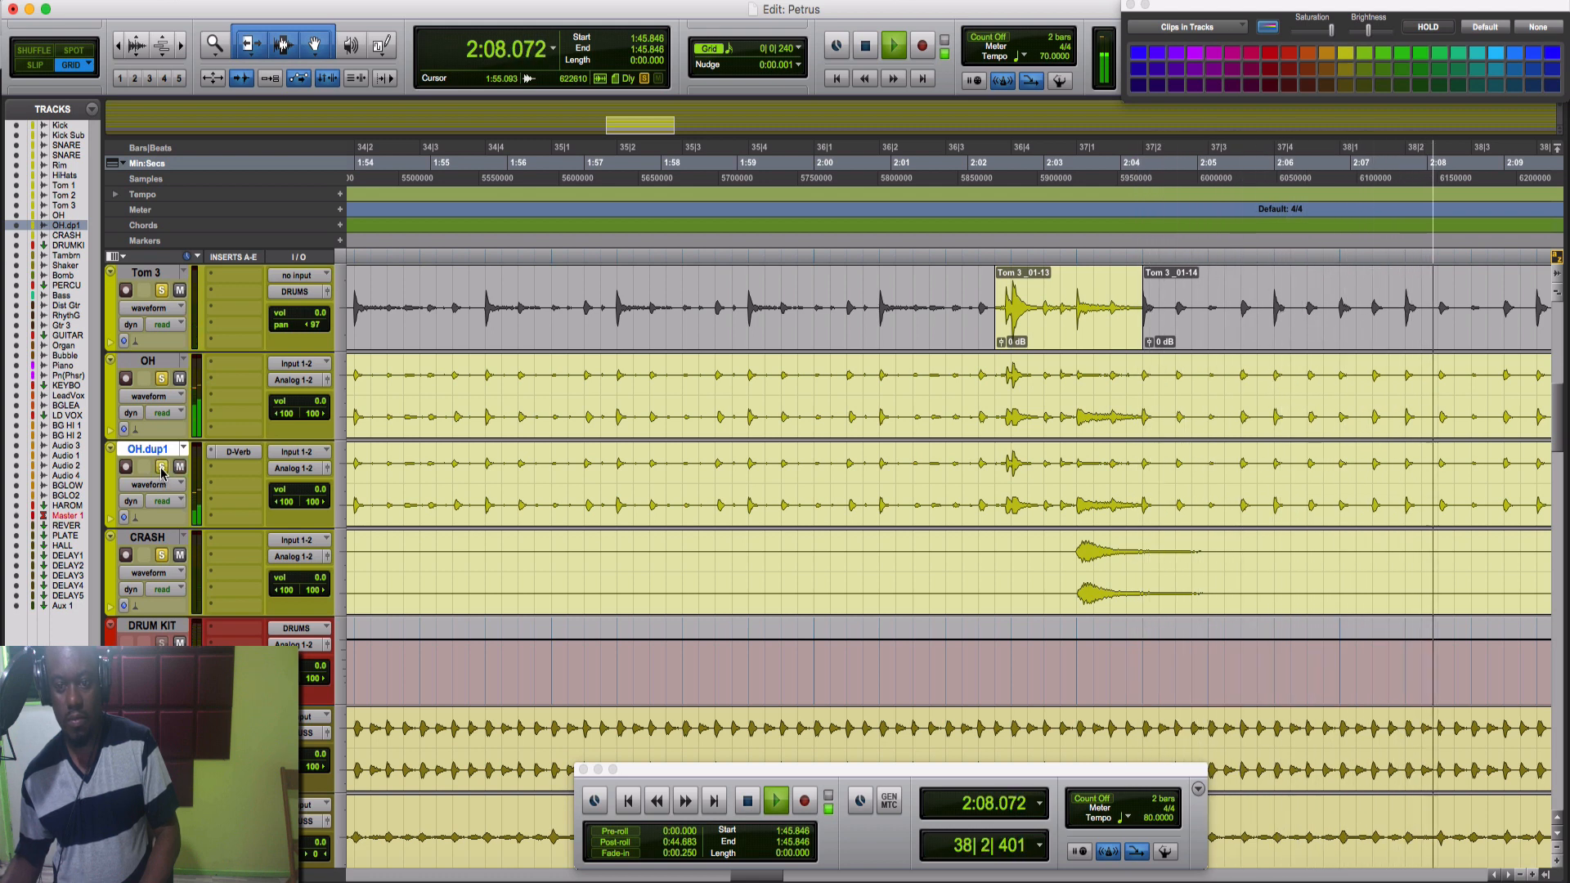
key("space")
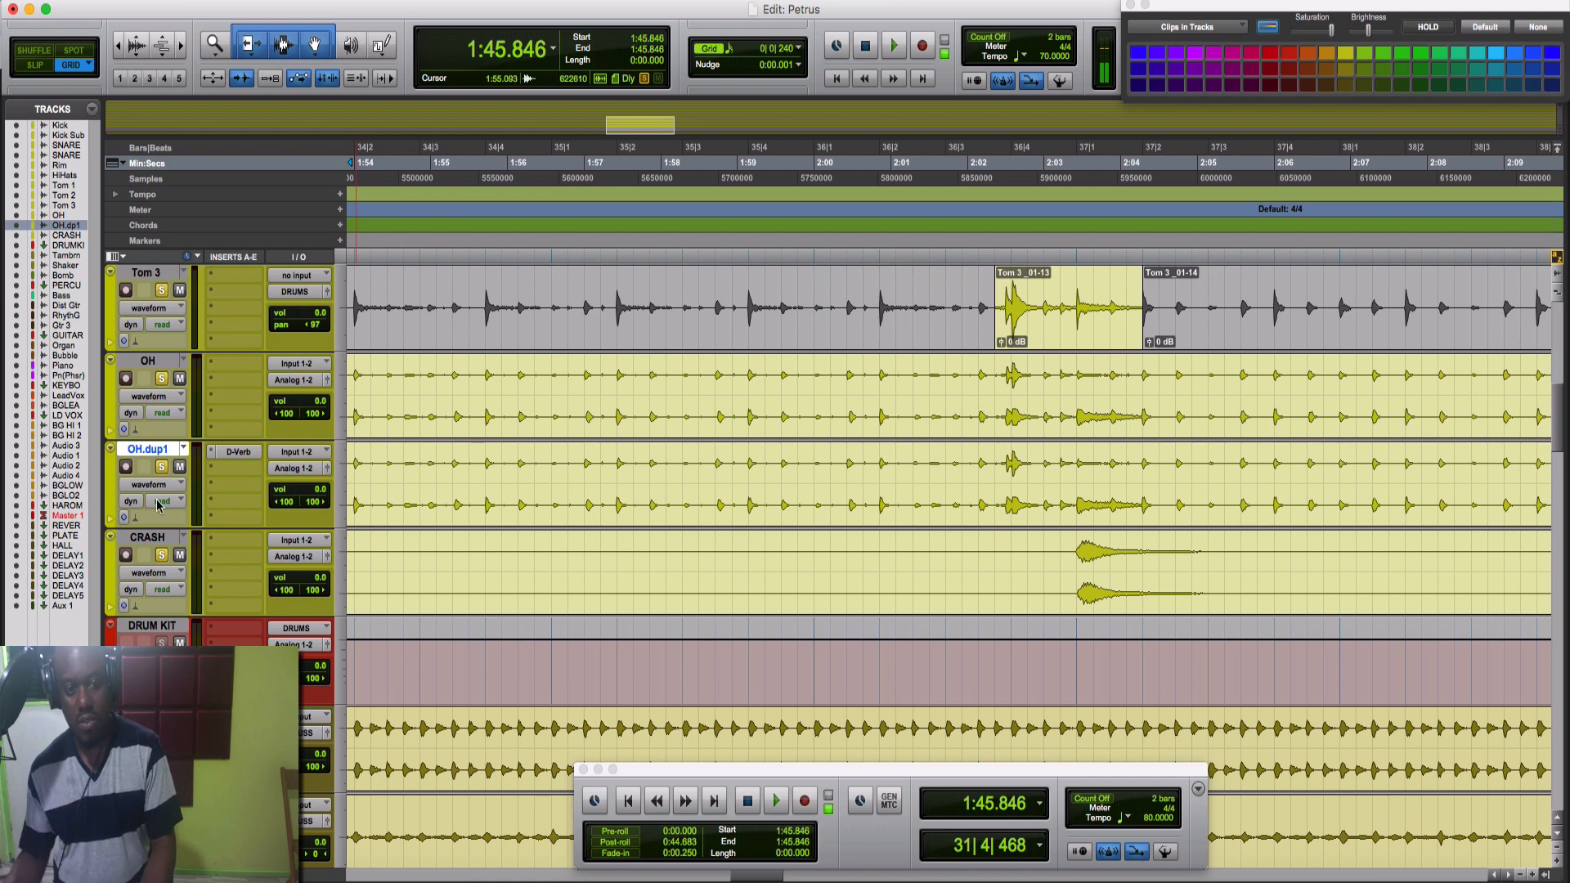
Step: Open the D-Verb insert on OH.dup1 and copy its settings
left_click(235, 455)
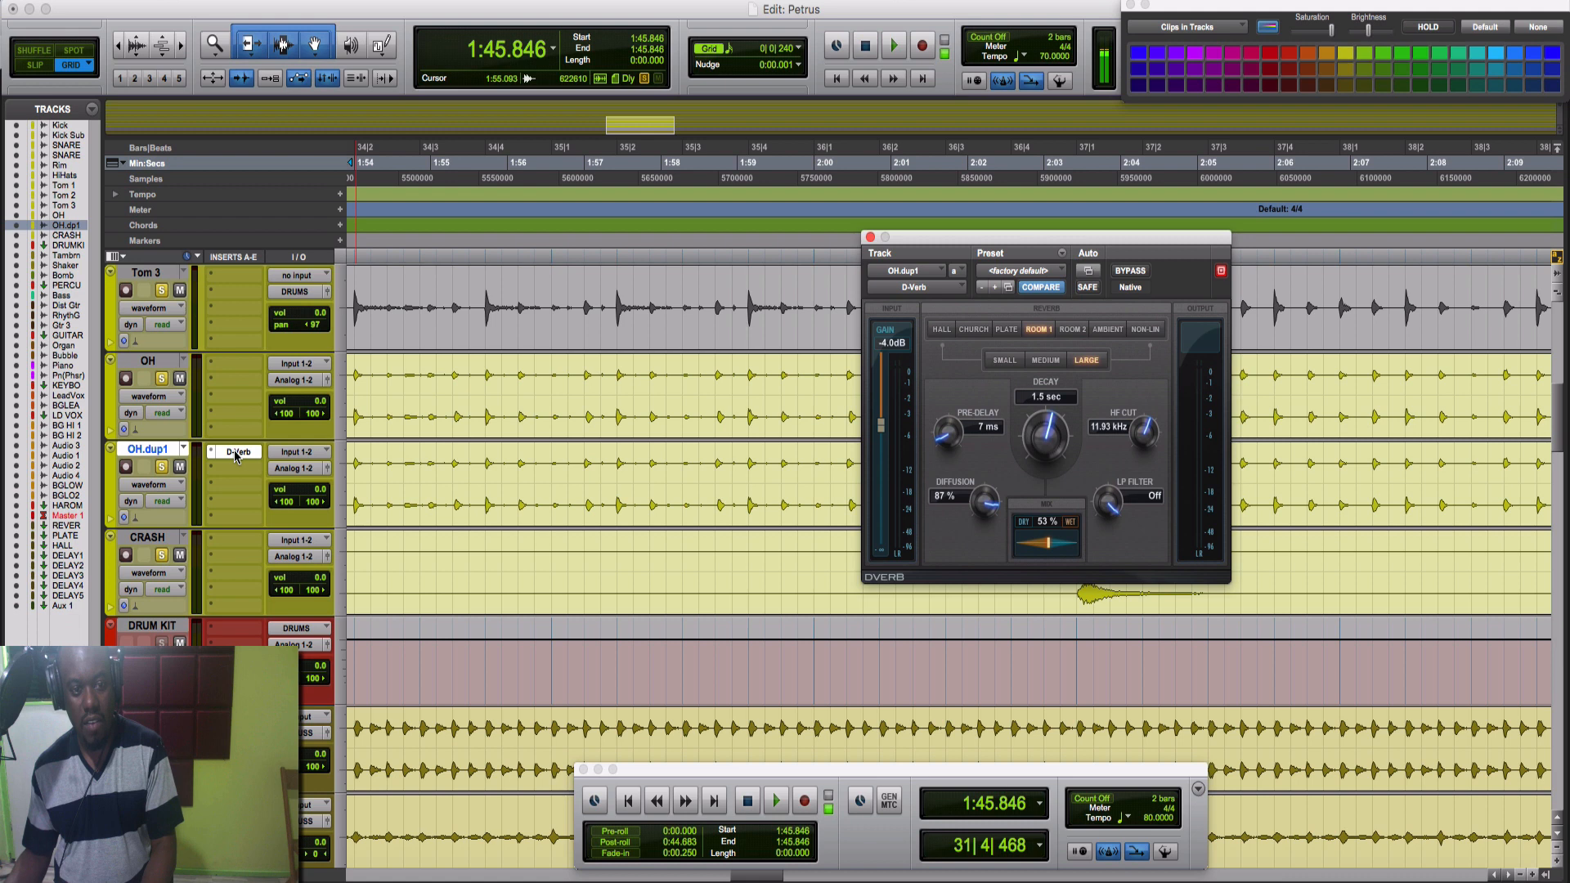
left_click(1060, 256)
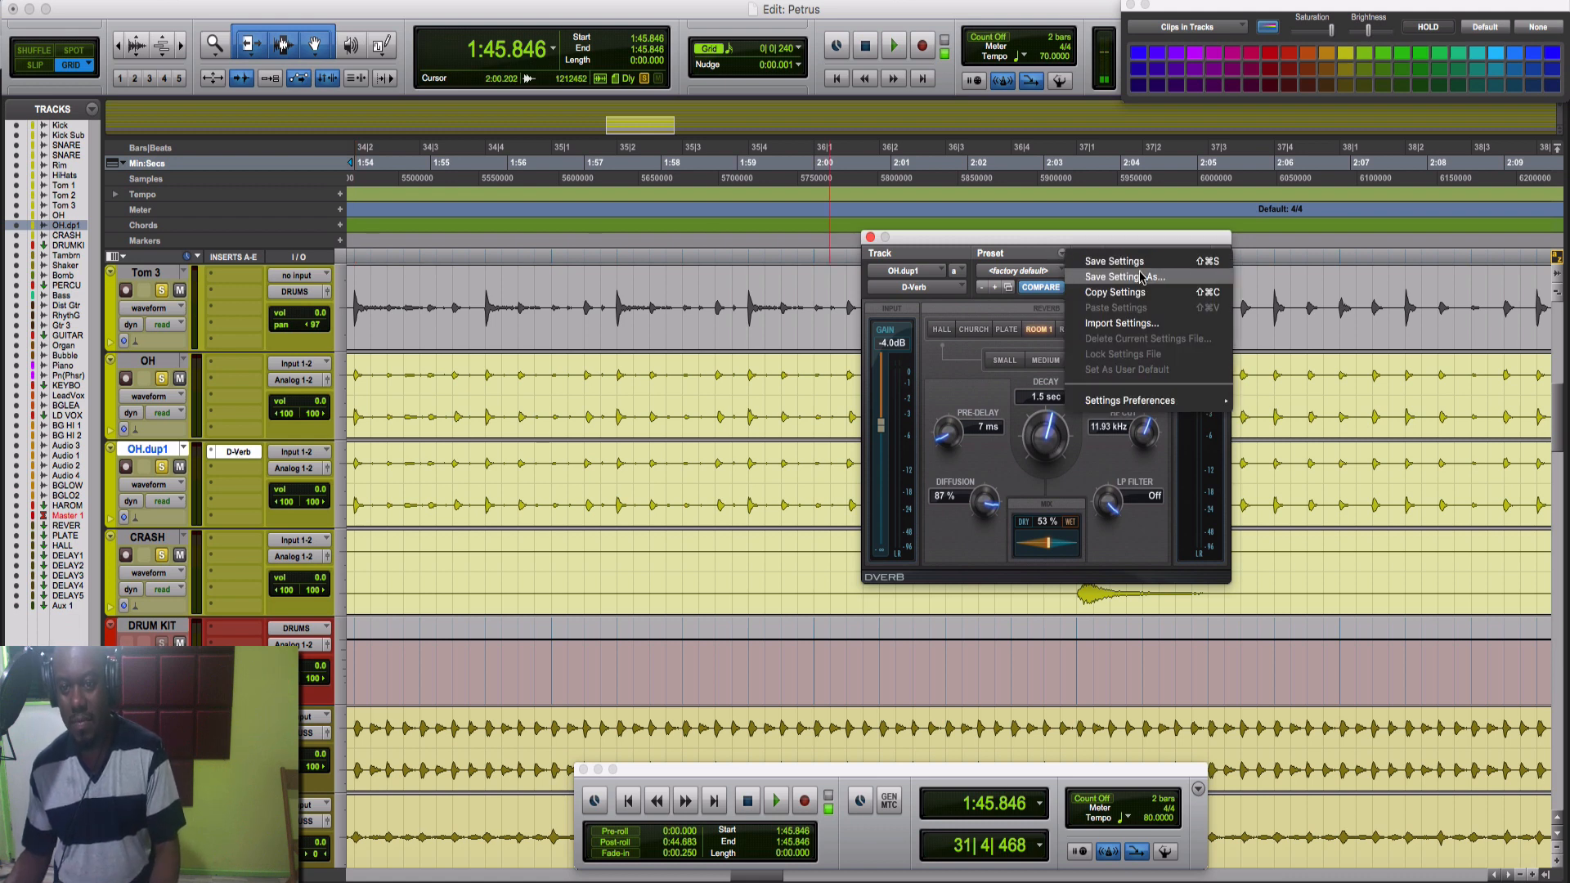
left_click(1135, 295)
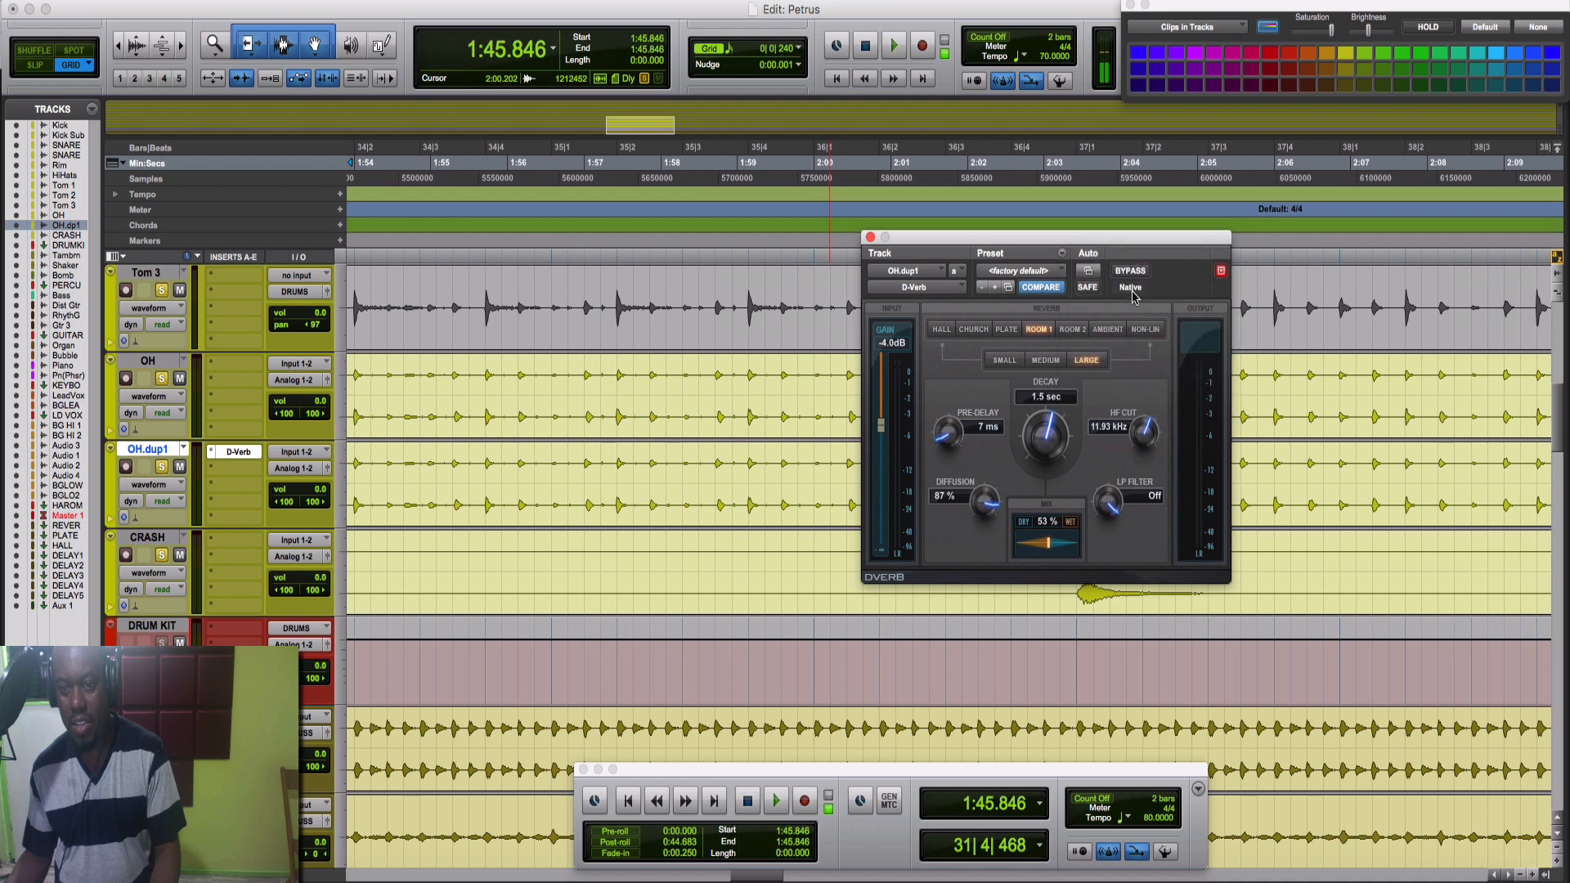
Step: Select only the whole OH.dup1 clip, open the AudioSuite D-Verb for it, and close the insert's D-Verb window
left_click(643, 507)
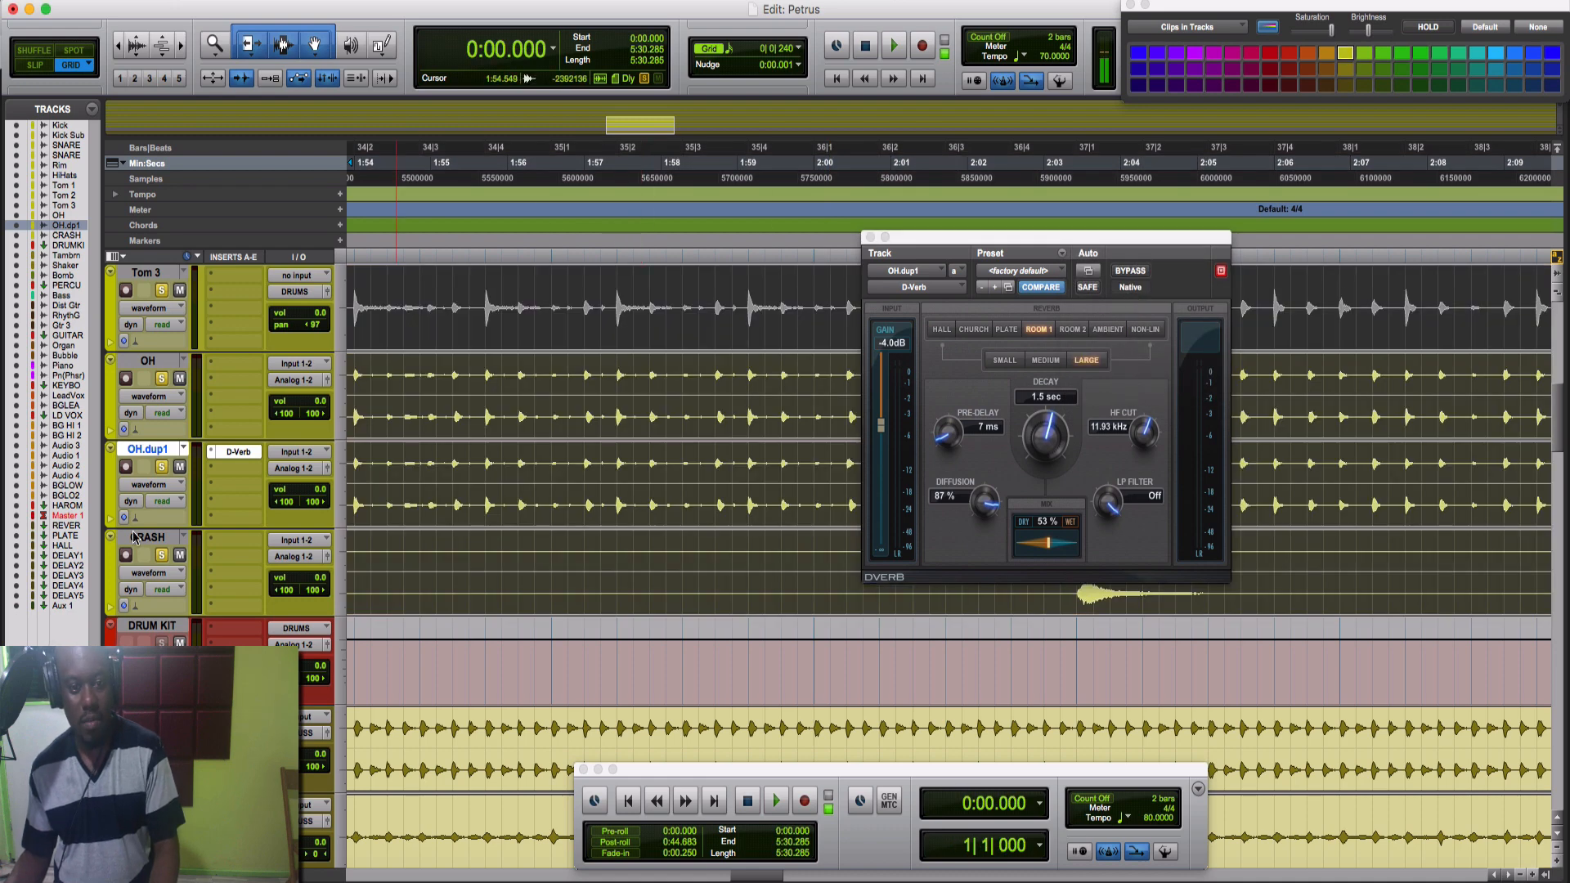
left_click(515, 450)
left_click(505, 507)
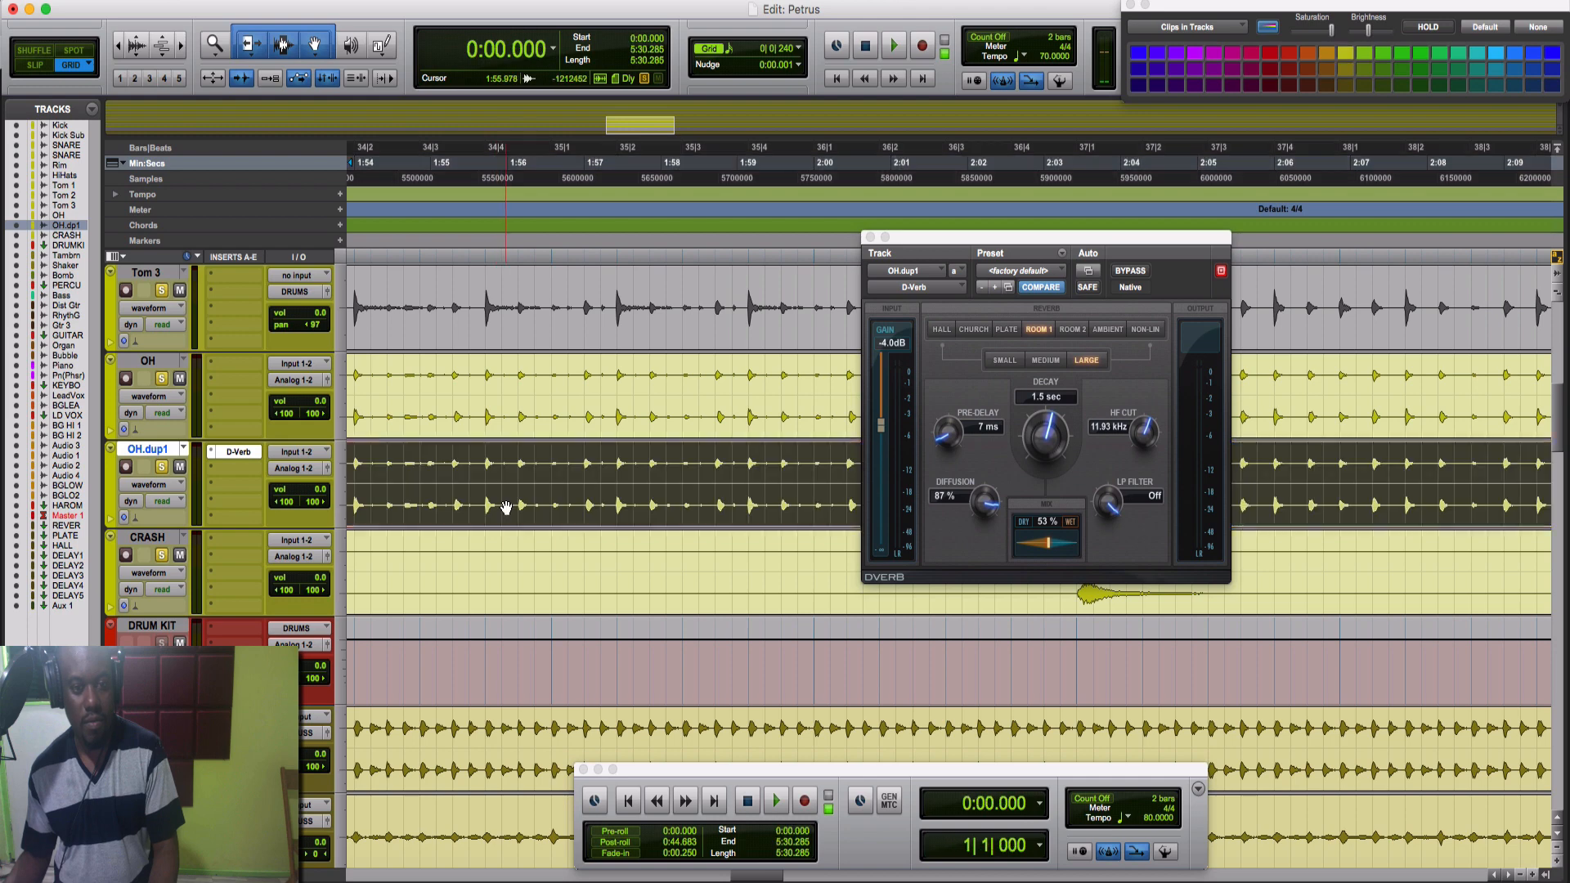
left_click(372, 1)
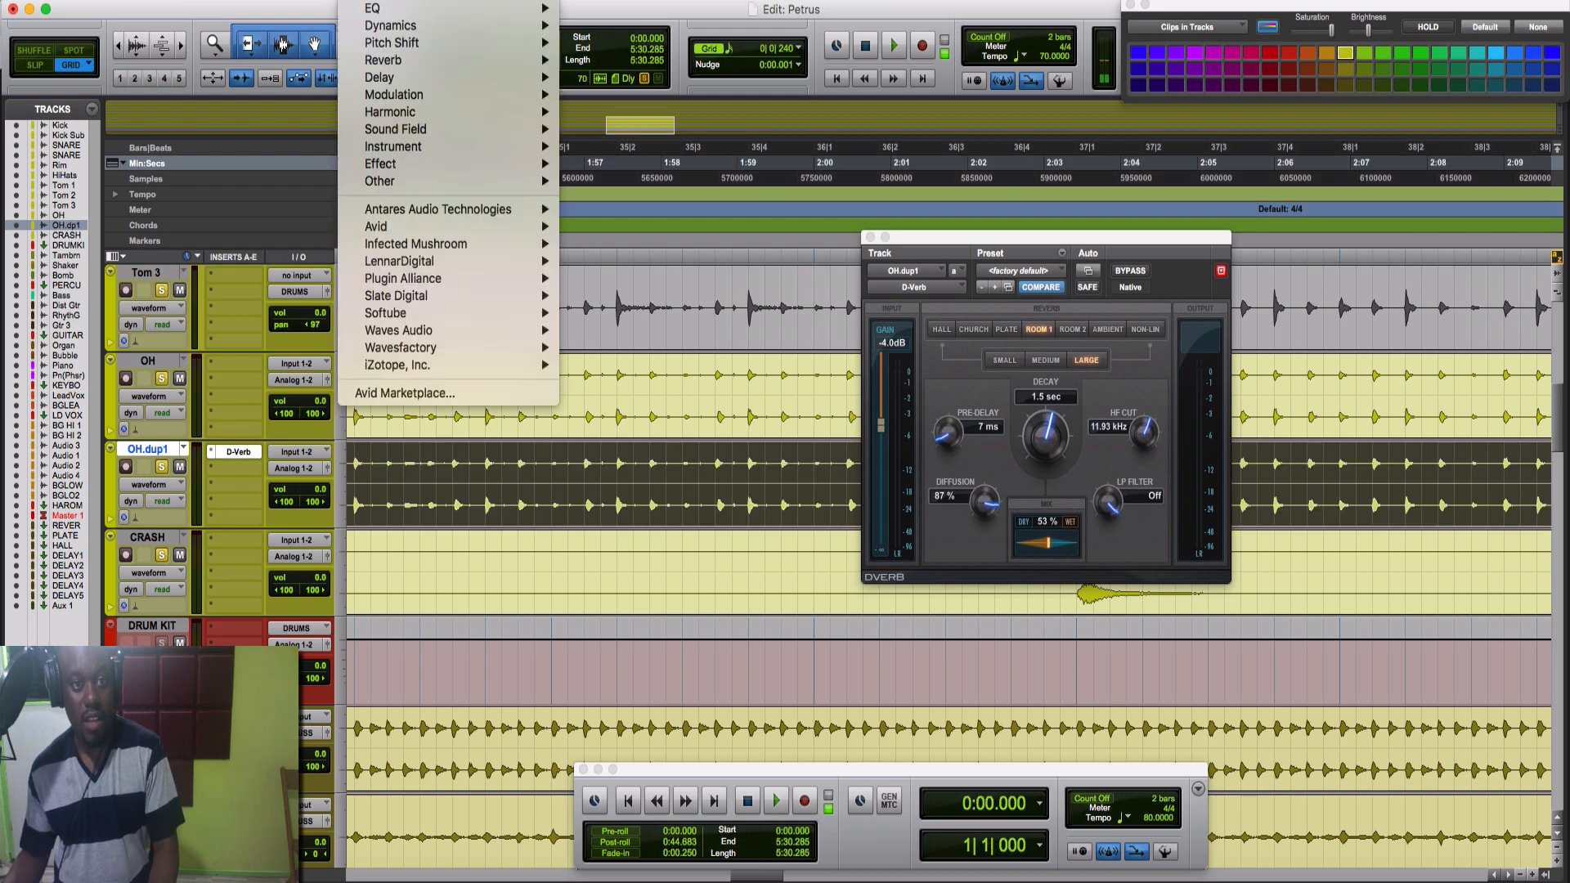
mouse_move(391, 64)
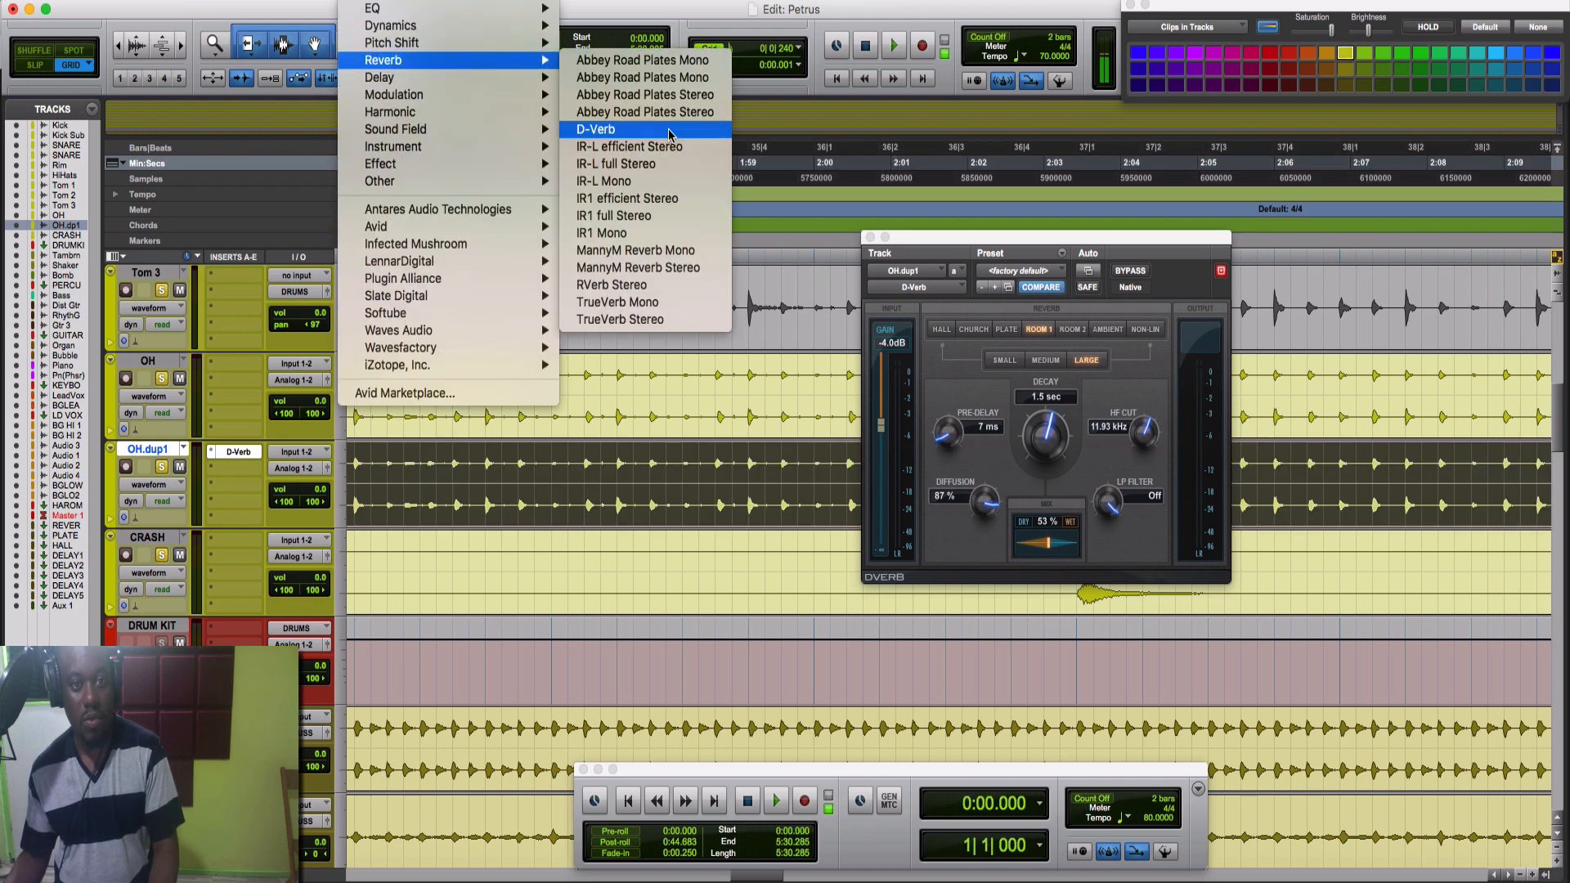
left_click(597, 129)
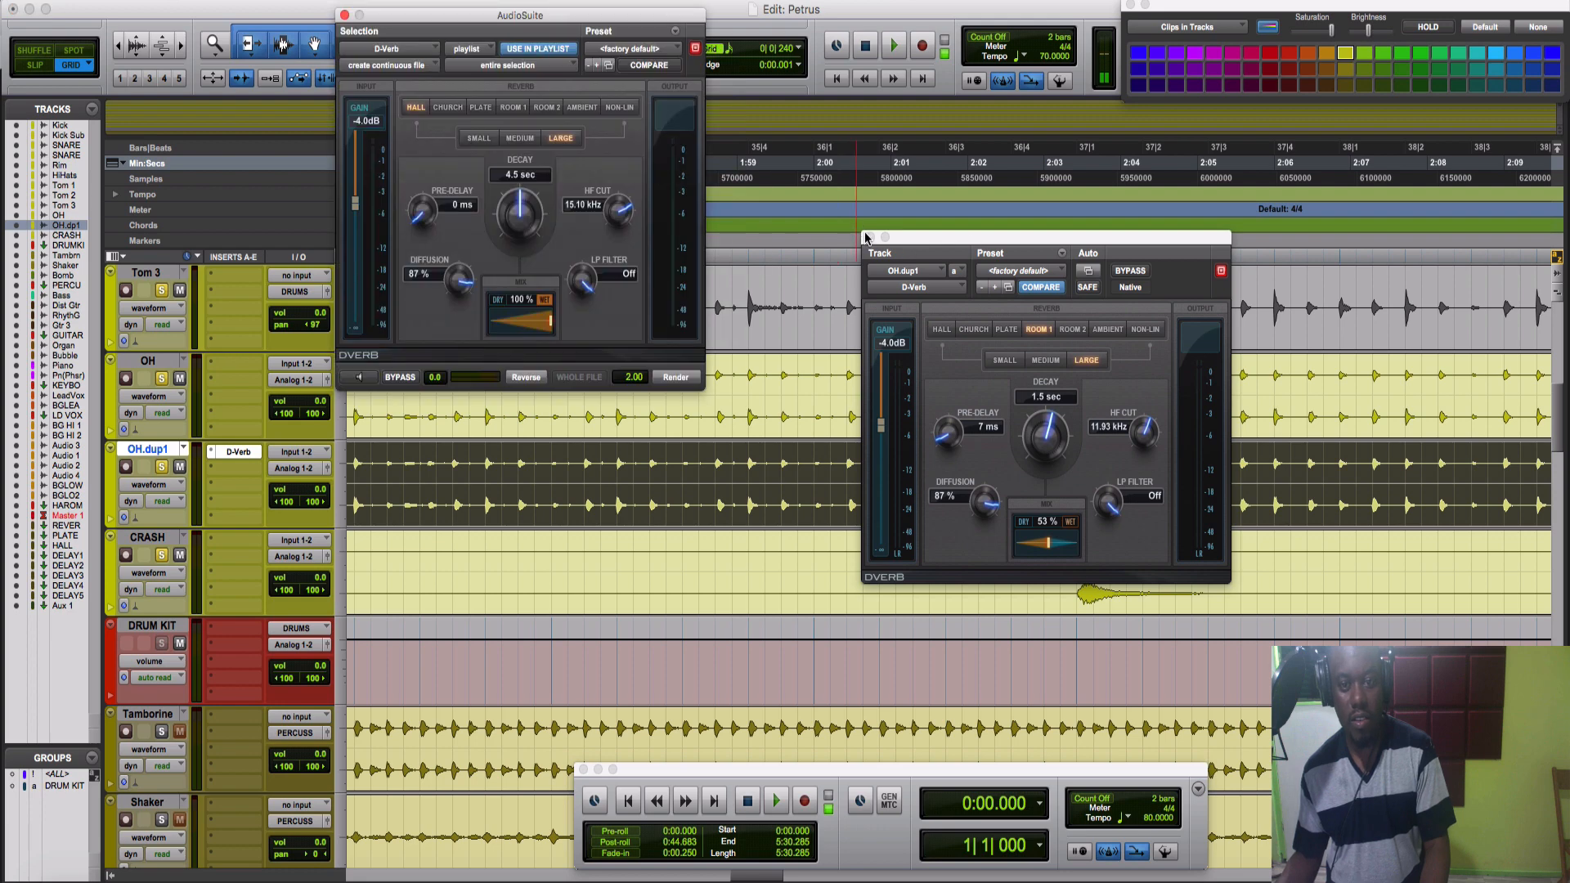
left_click(870, 238)
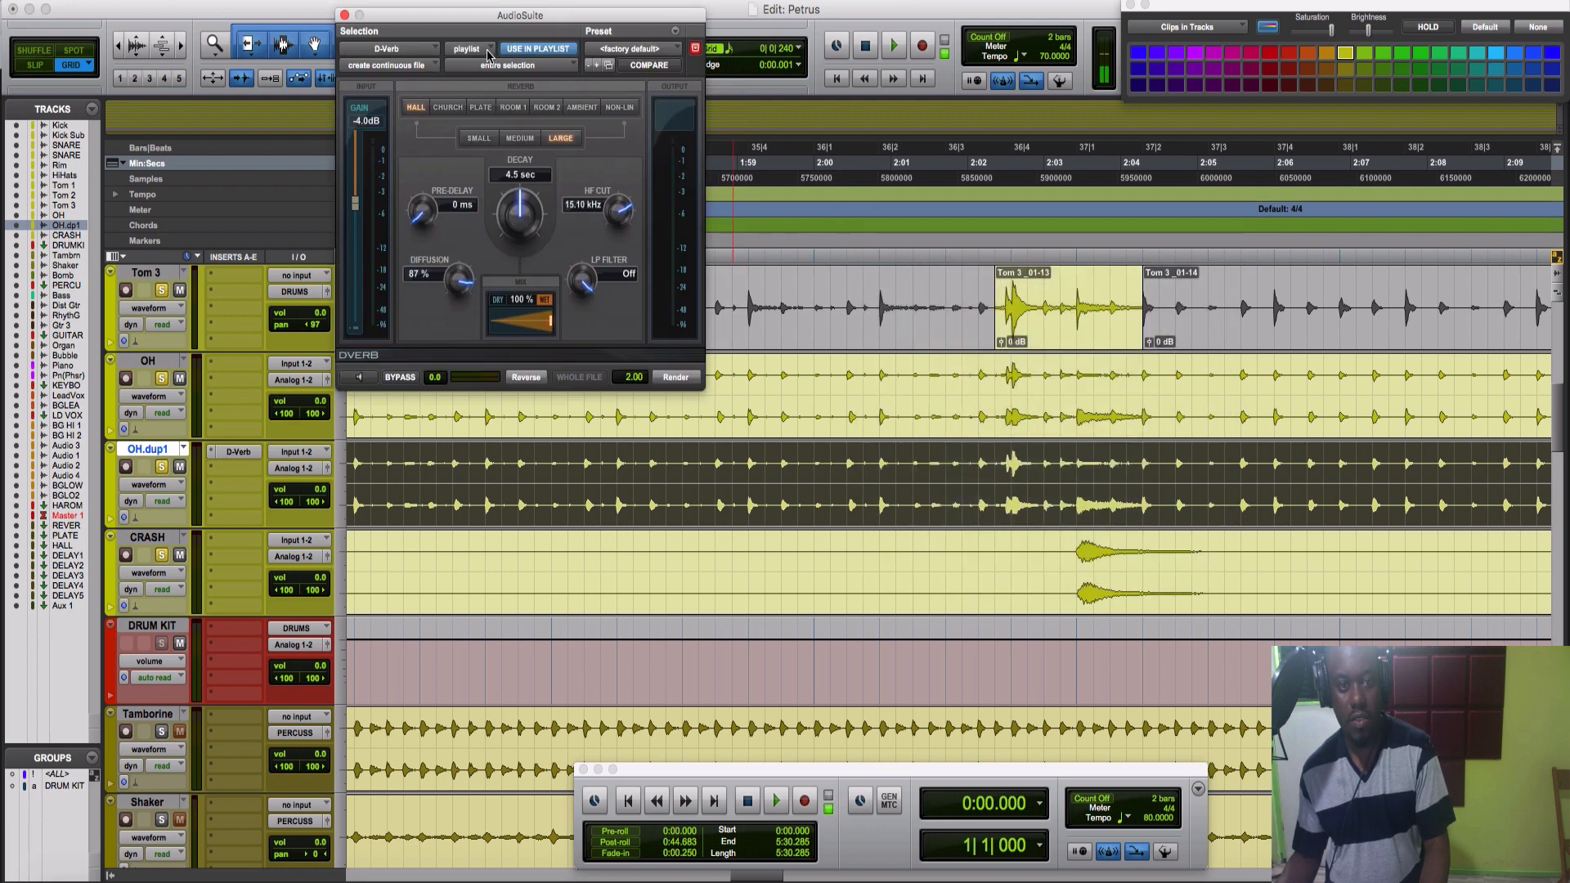
Step: Paste the copied reverb settings into the AudioSuite D-Verb and dismiss the browser notification
left_click(751, 39)
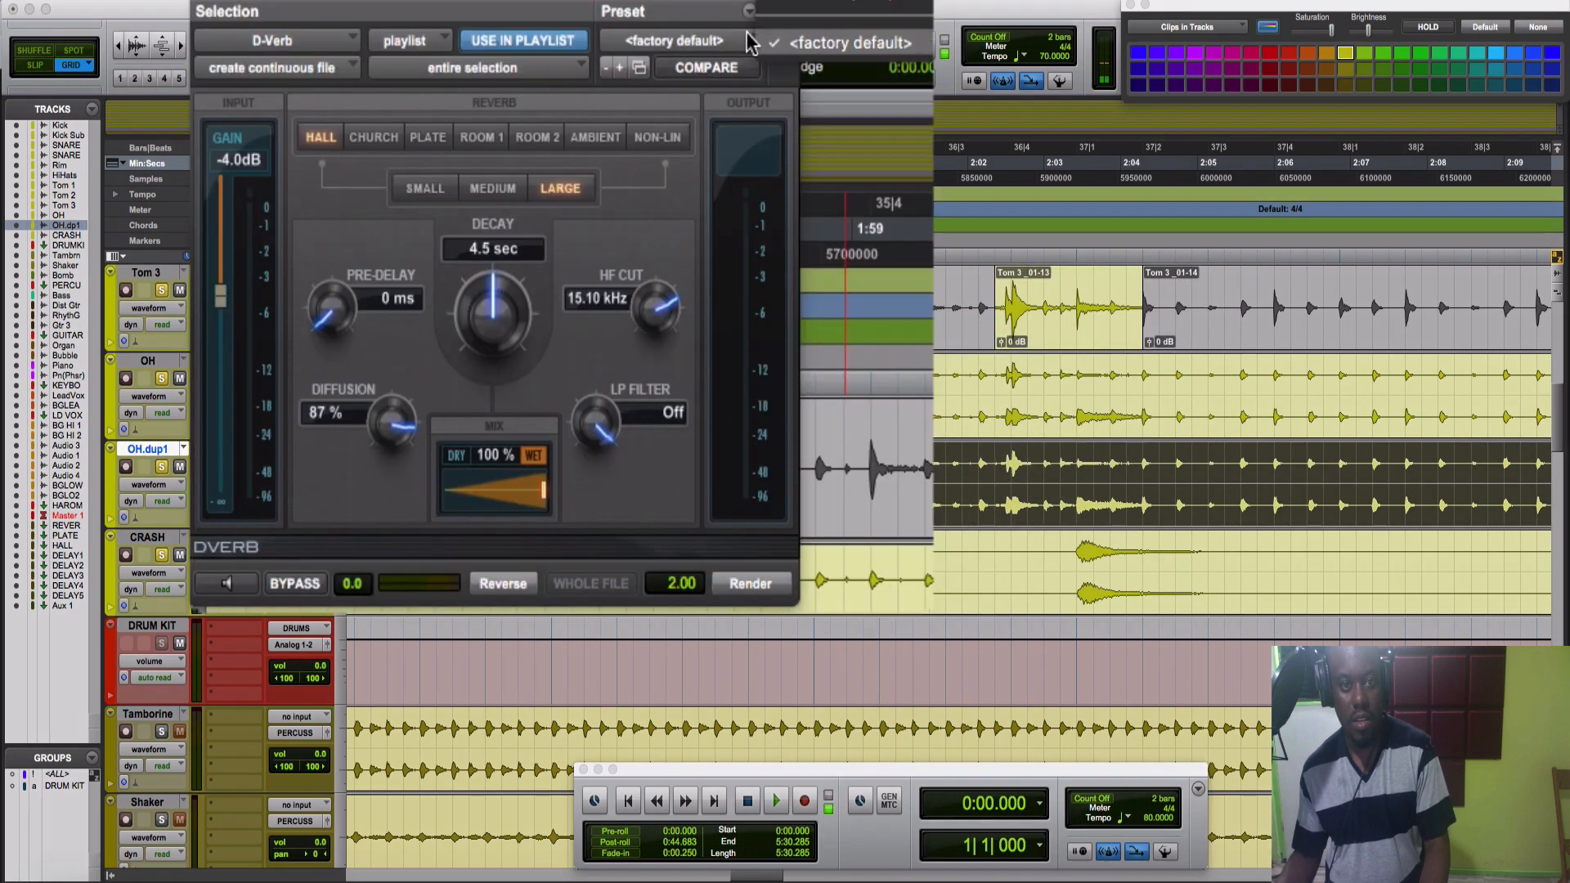
left_click(636, 31)
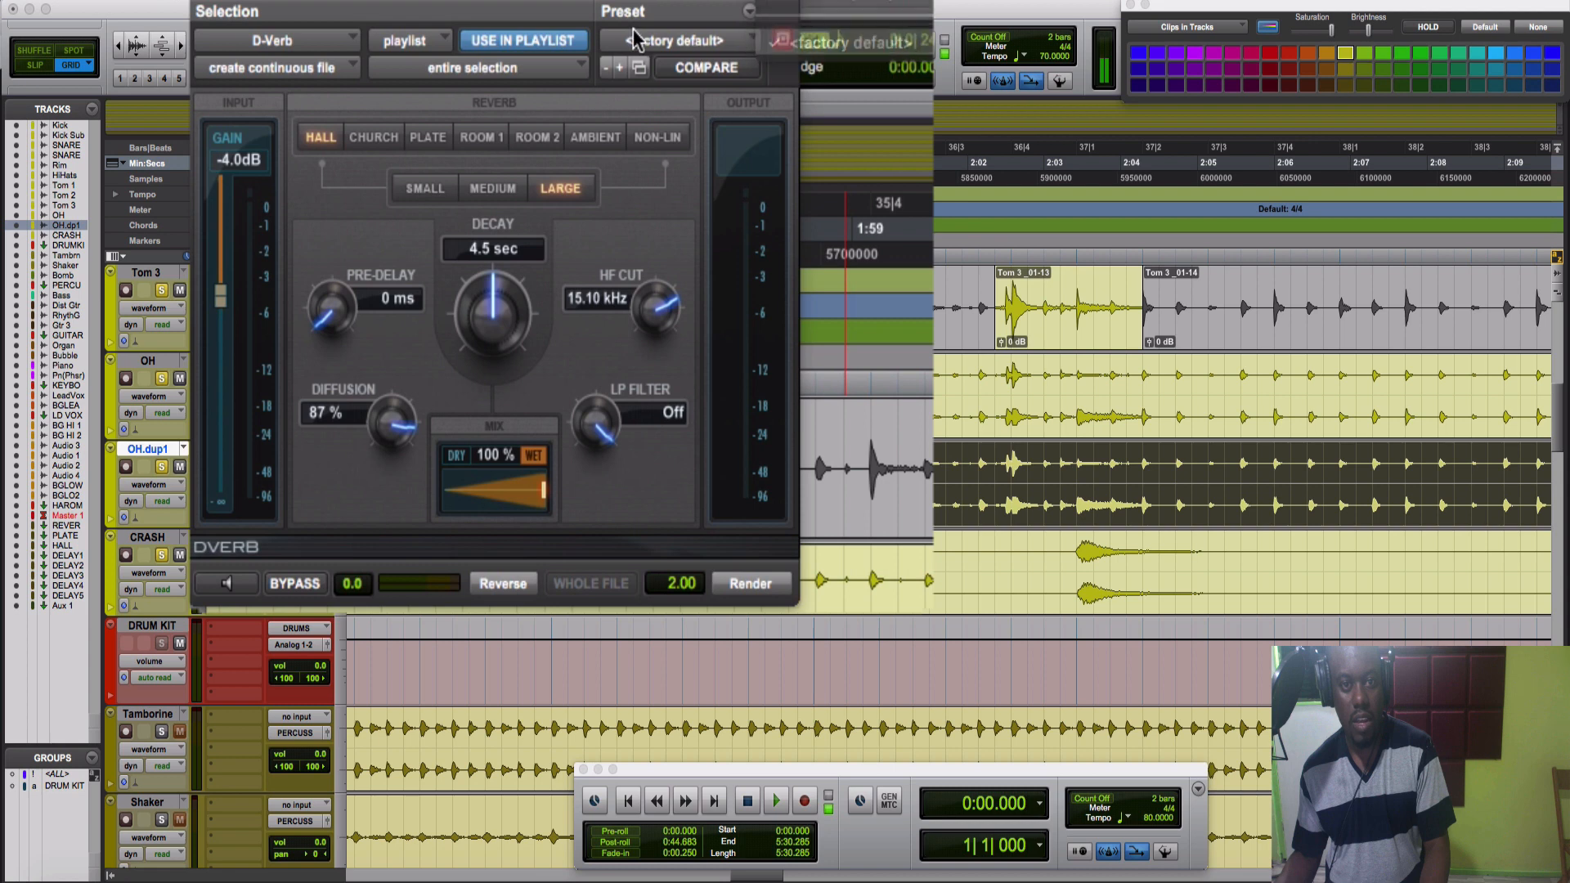
left_click(747, 13)
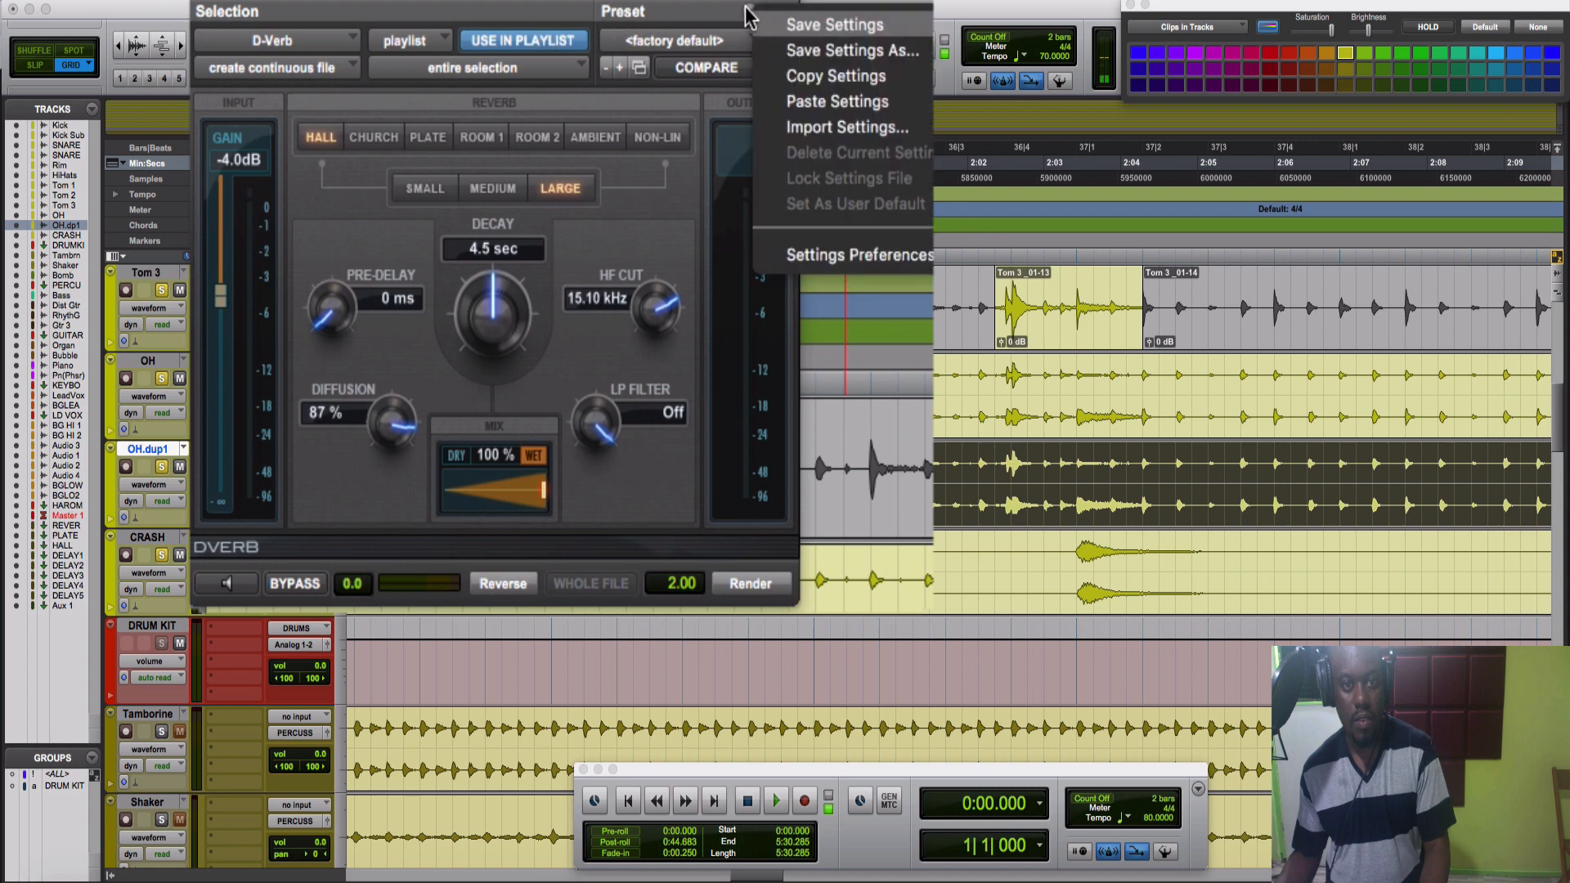
left_click(838, 101)
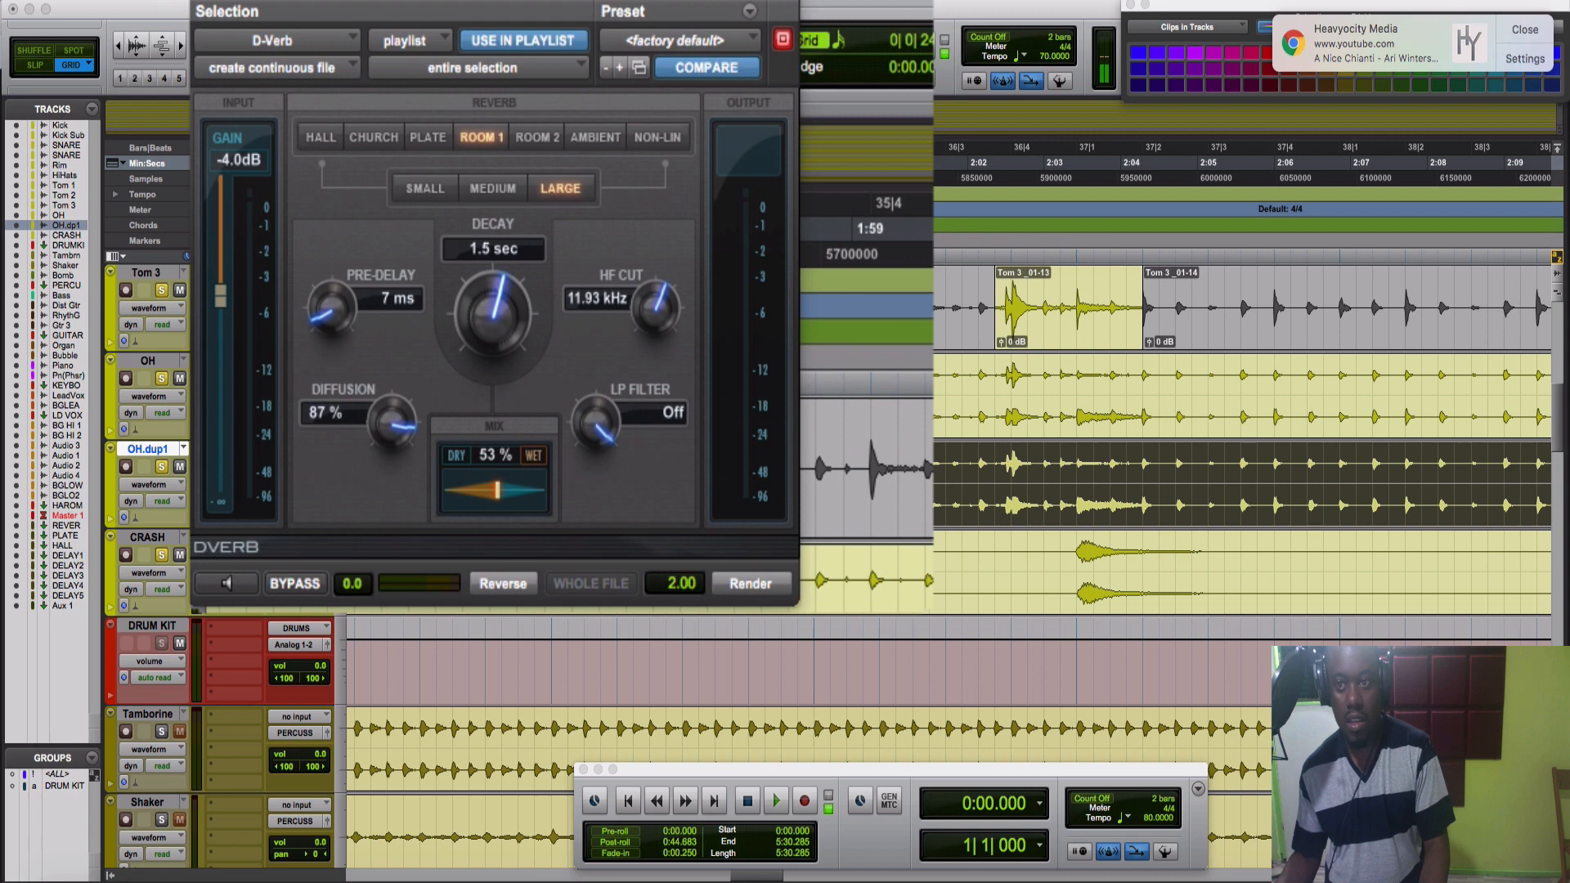
left_click(1526, 30)
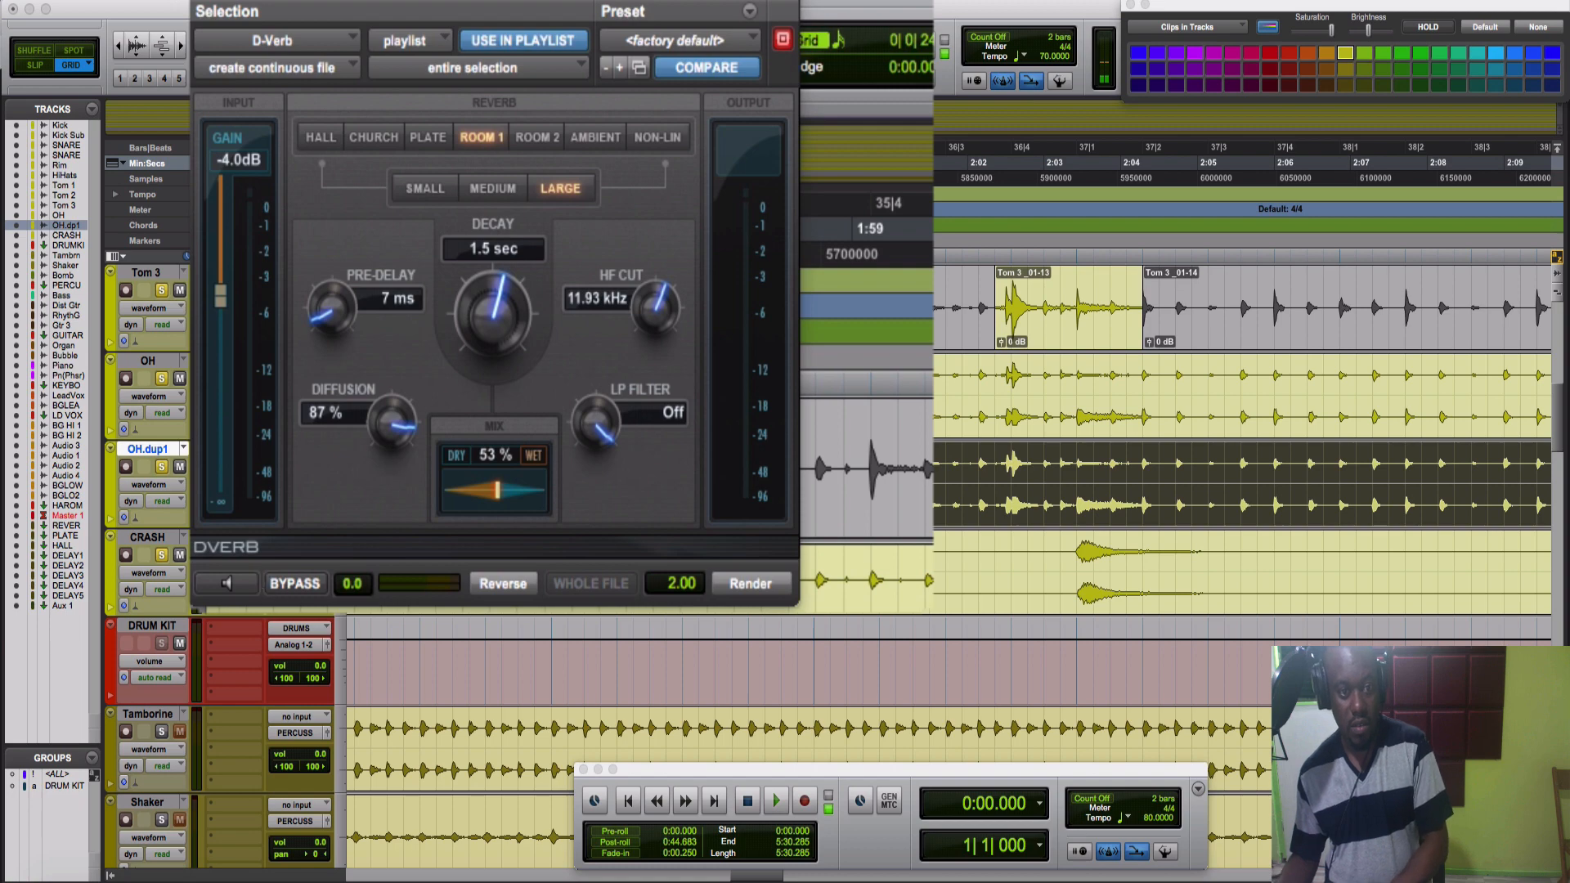
Step: Set the passage from 1:52.285 to 1:58.500 and preview the AudioSuite D-Verb
scroll(419, 502, "left", 5)
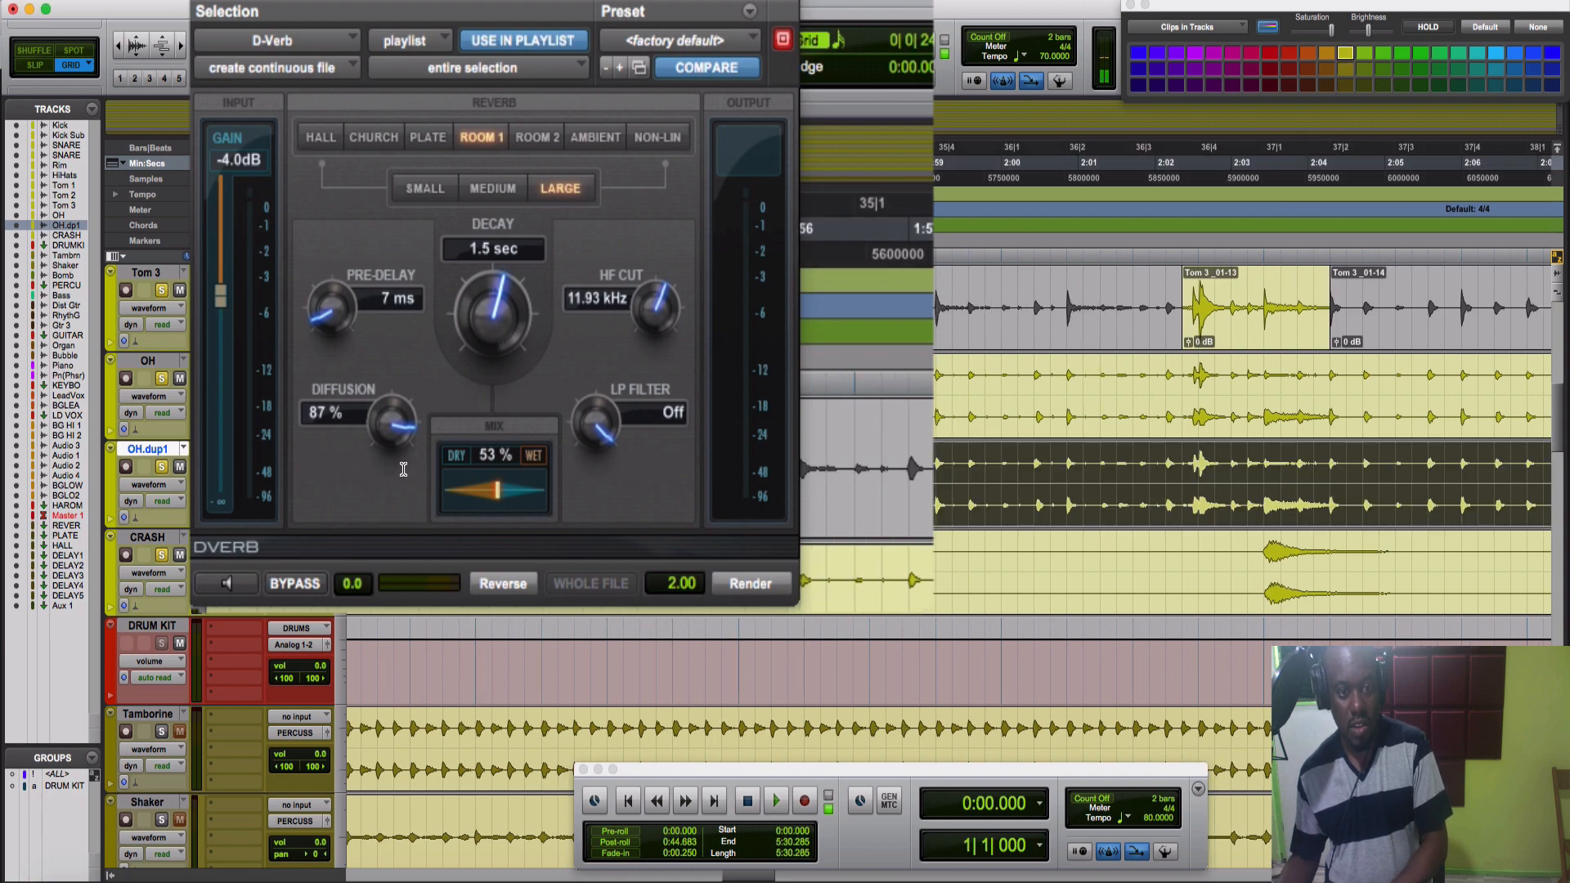
double_click(882, 474)
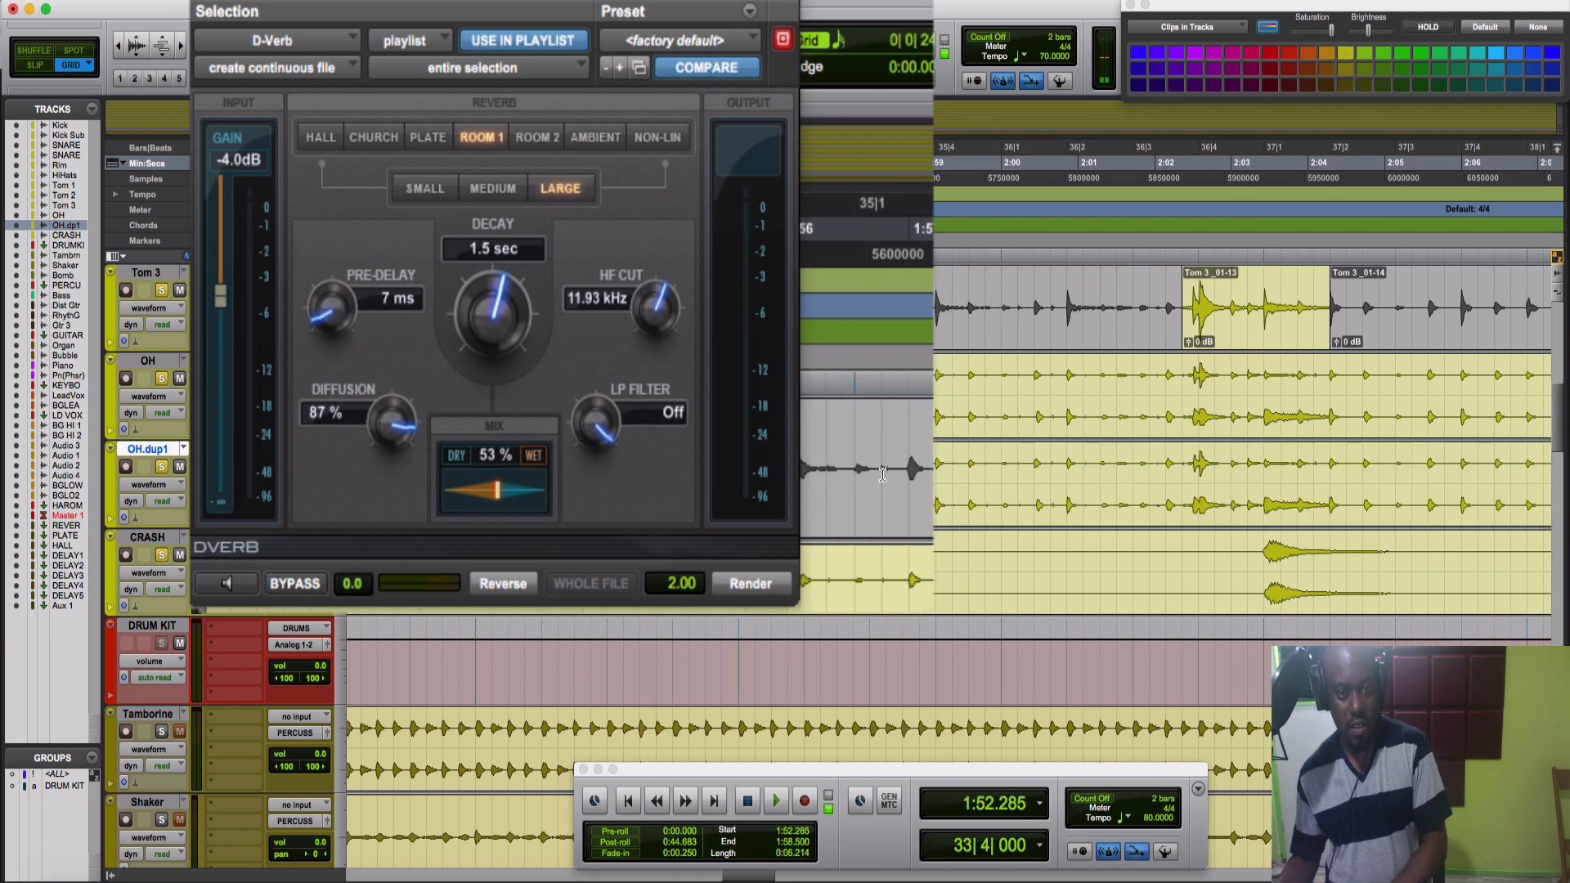
left_click(227, 584)
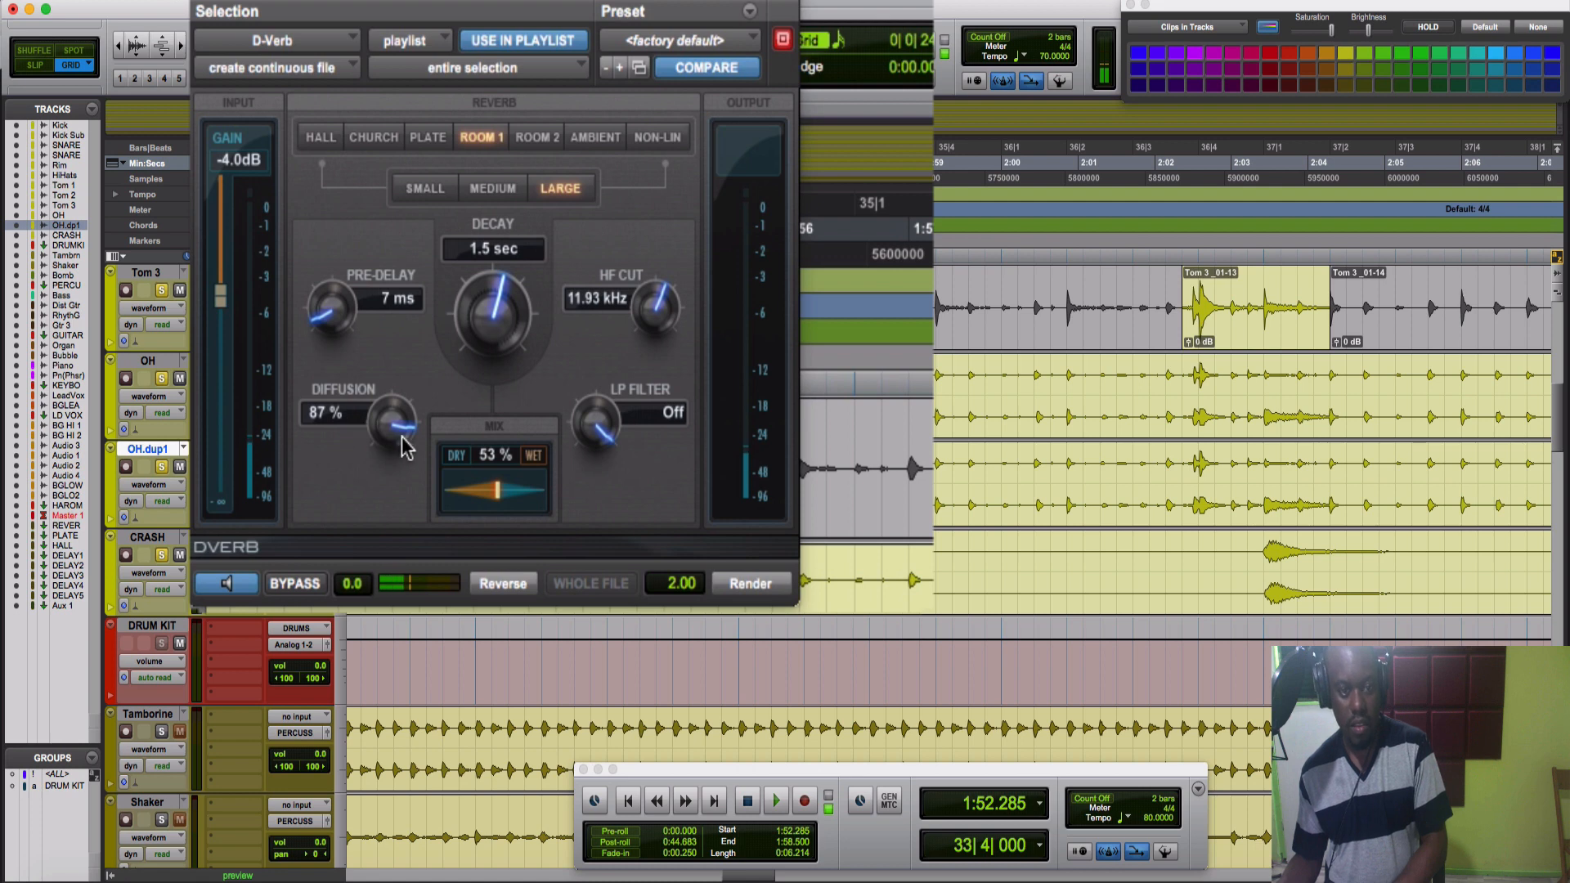
Step: Lower the AudioSuite D-Verb mix to 44 % and render the reverb onto the whole OH.dup1 clip
left_click_drag(489, 493, 485, 495)
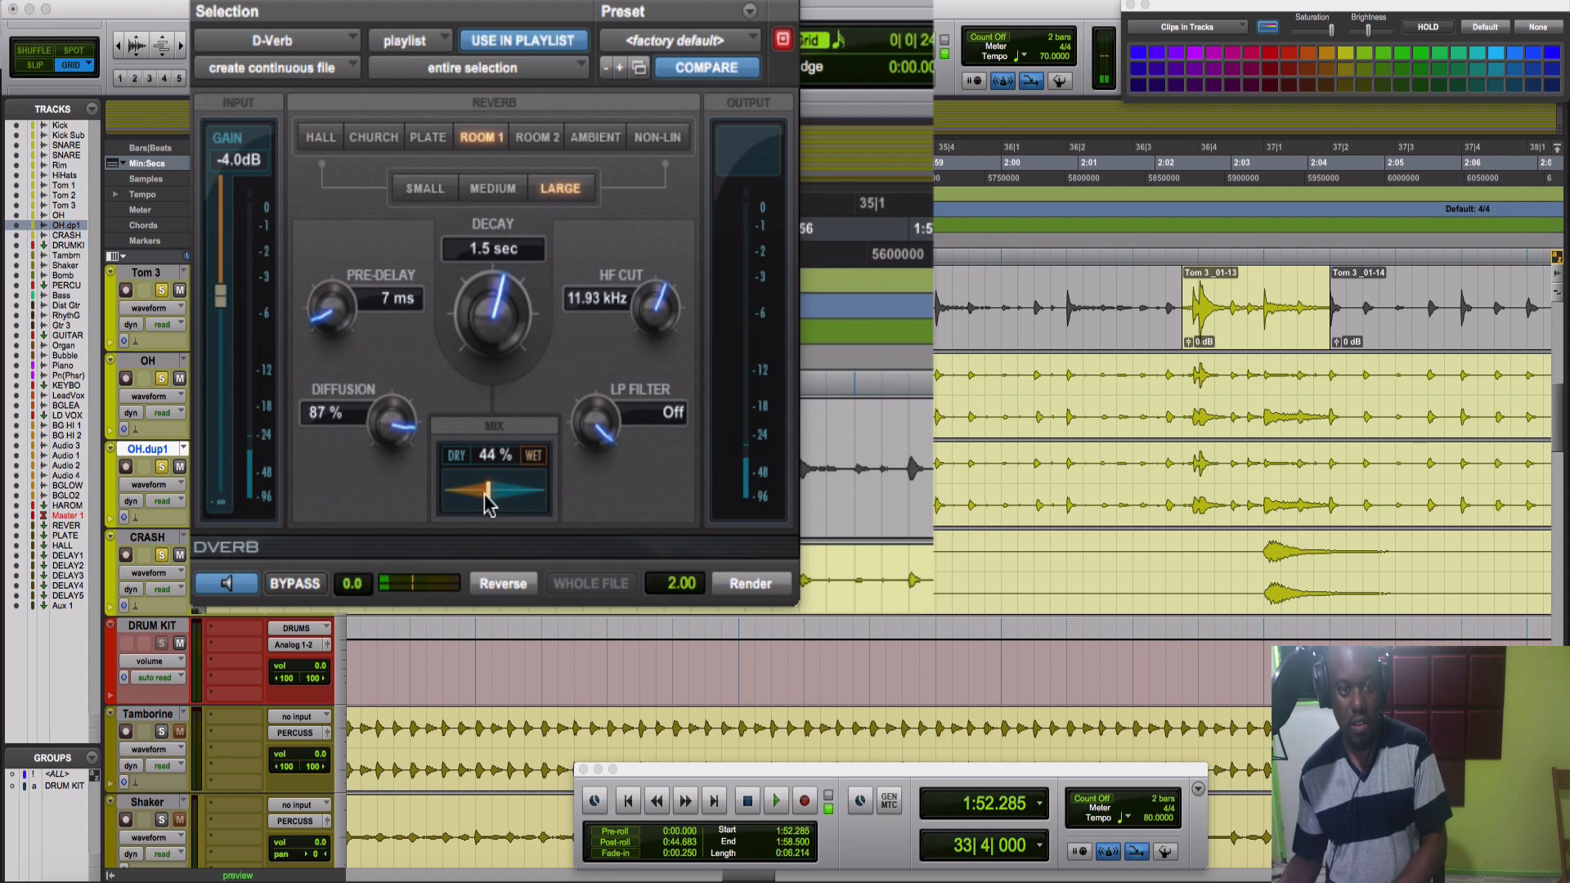
left_click_drag(484, 494, 485, 493)
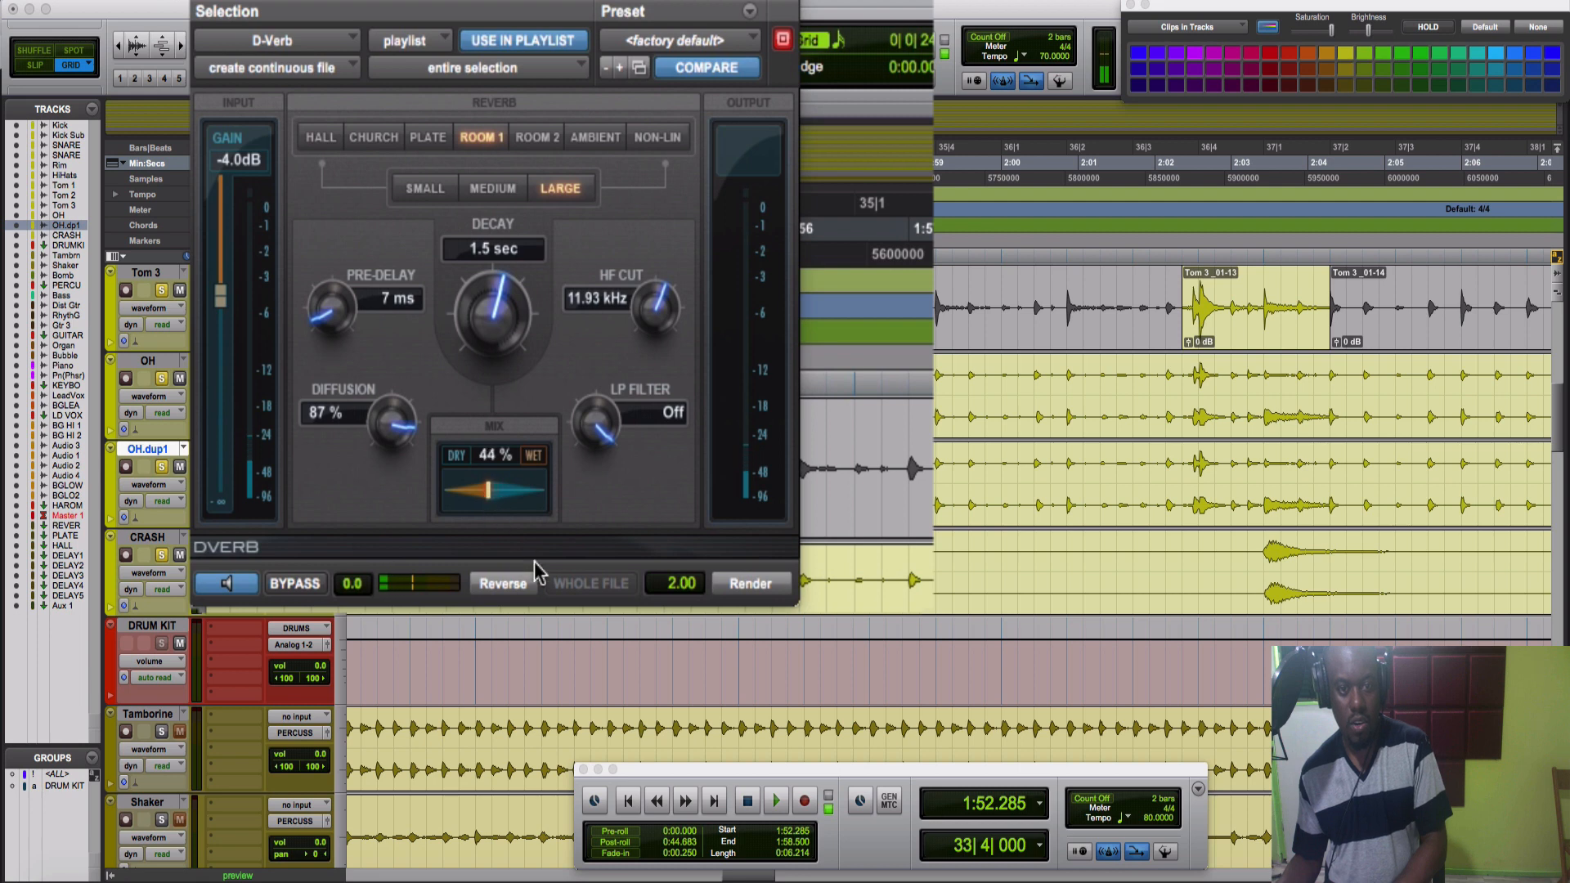
left_click(818, 507)
left_click(749, 581)
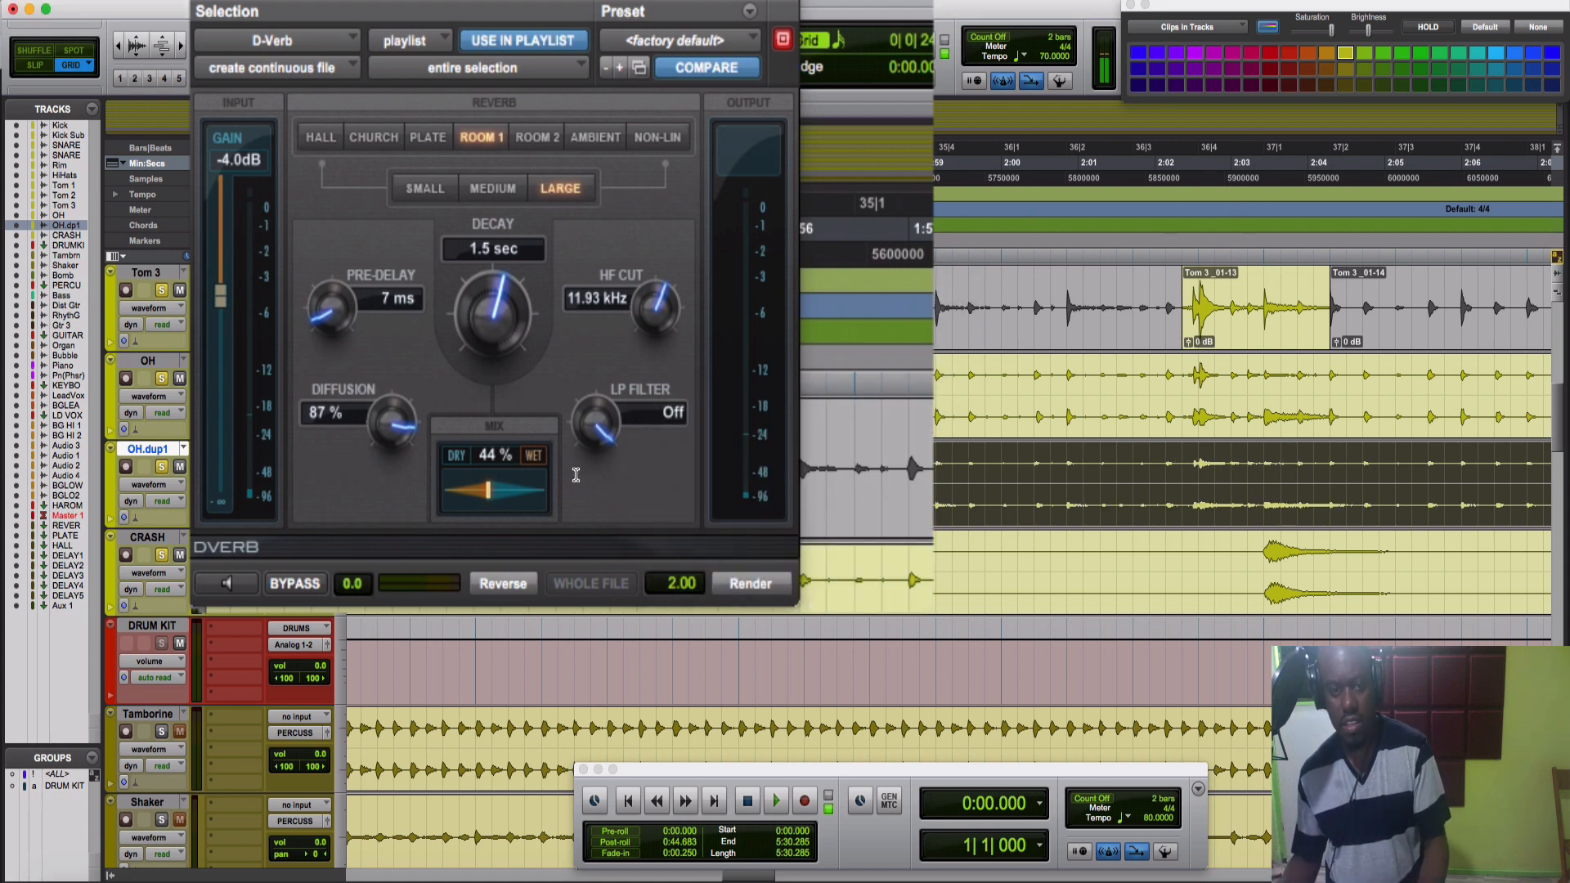
Step: Clear all track solos, solo only OH.dup1, and play the rendered reverb from 1:54.000
left_click(544, 479)
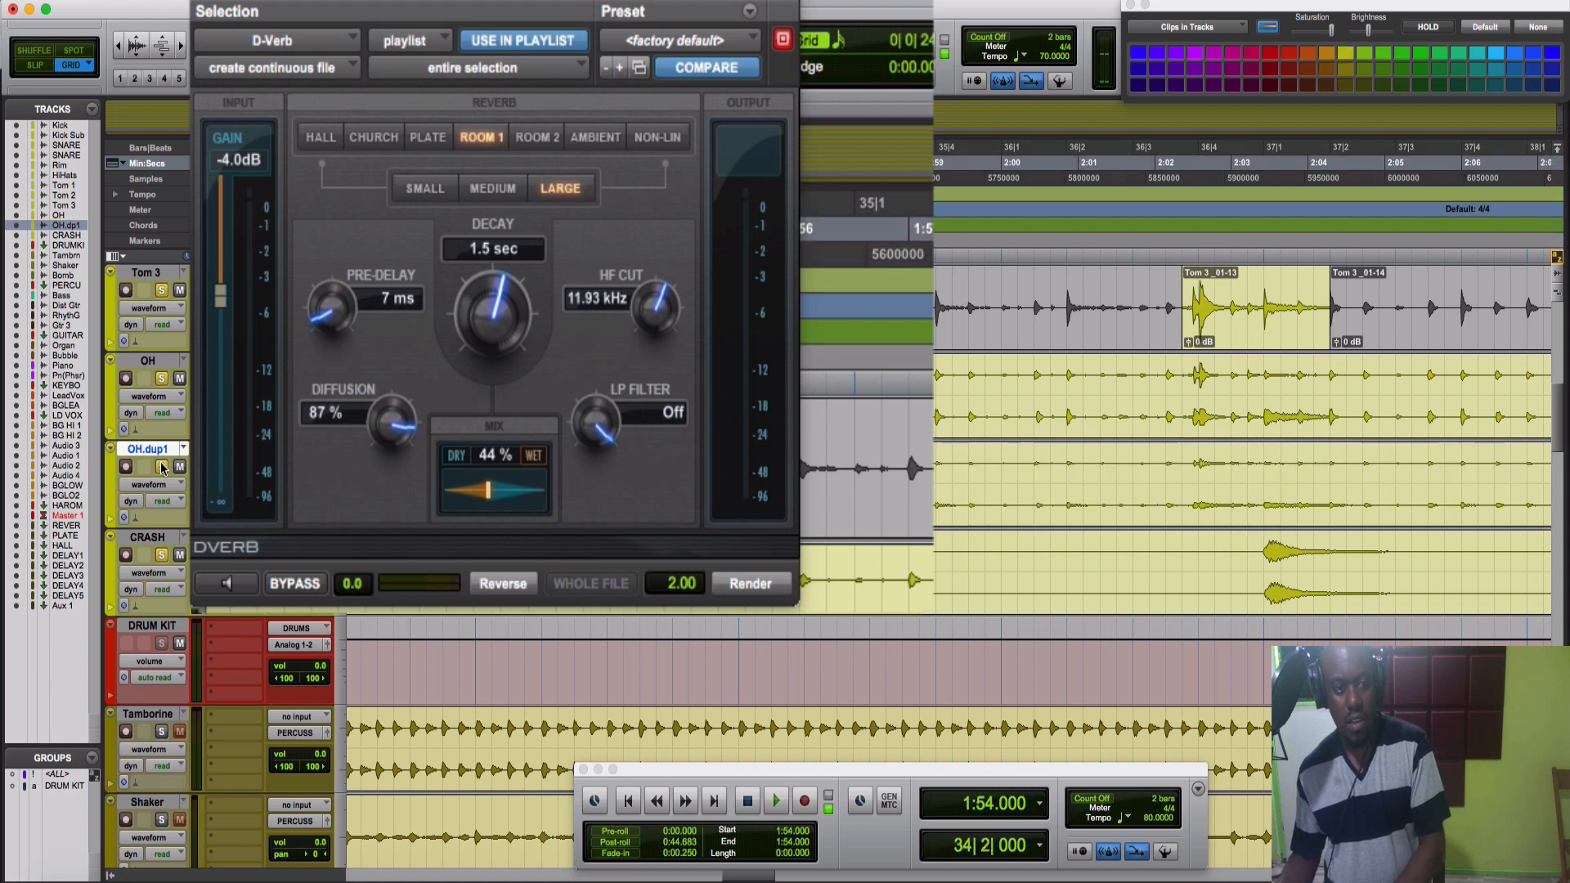
left_click(162, 465)
left_click(161, 466)
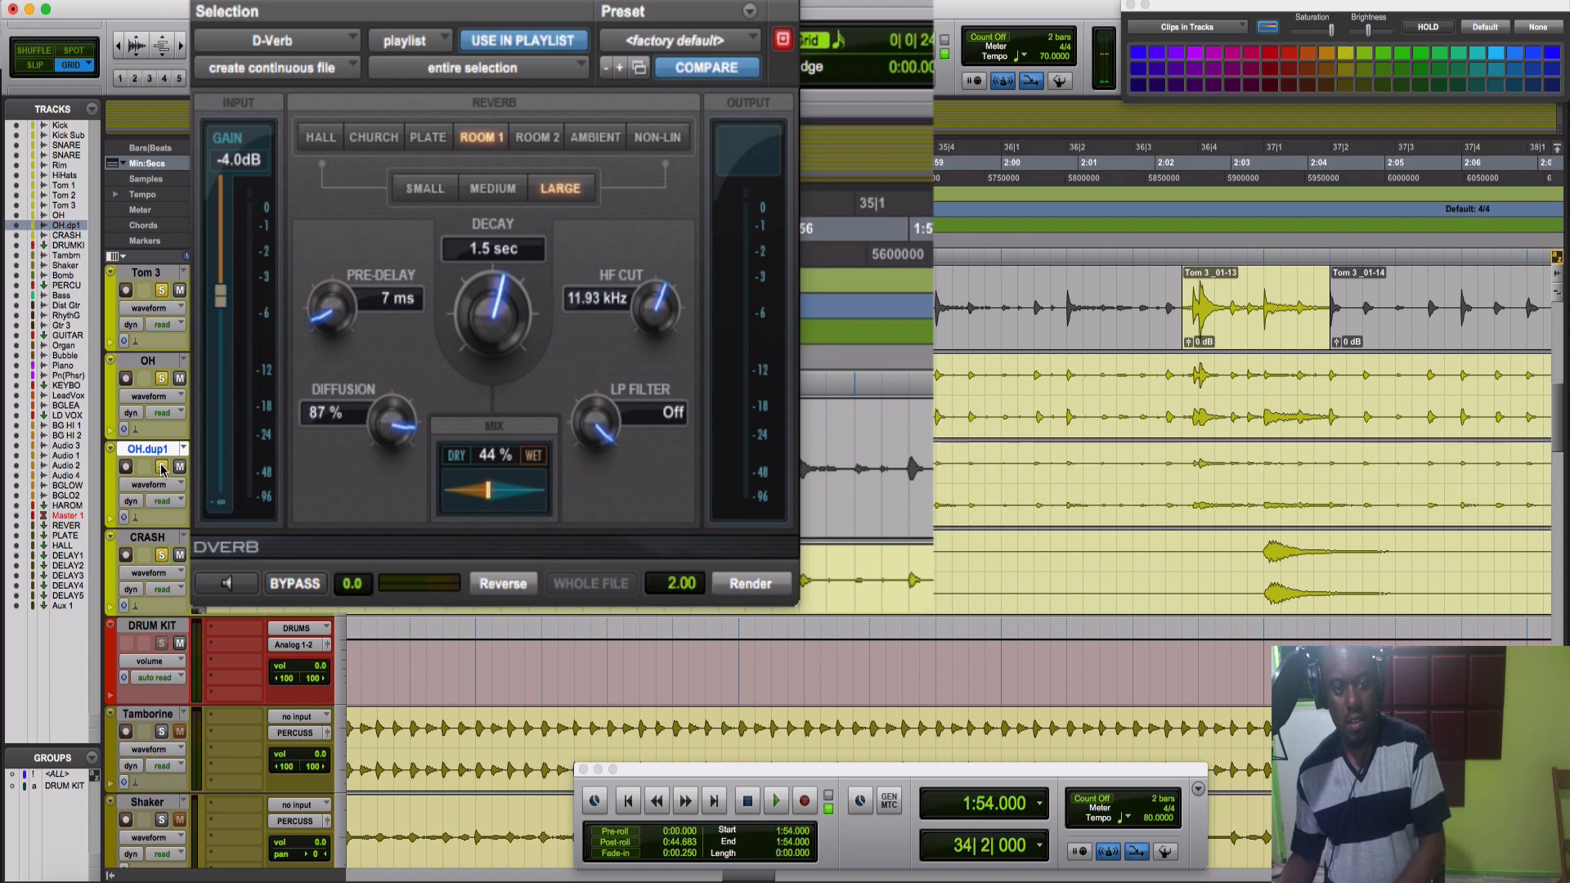
left_click(160, 553, "alt")
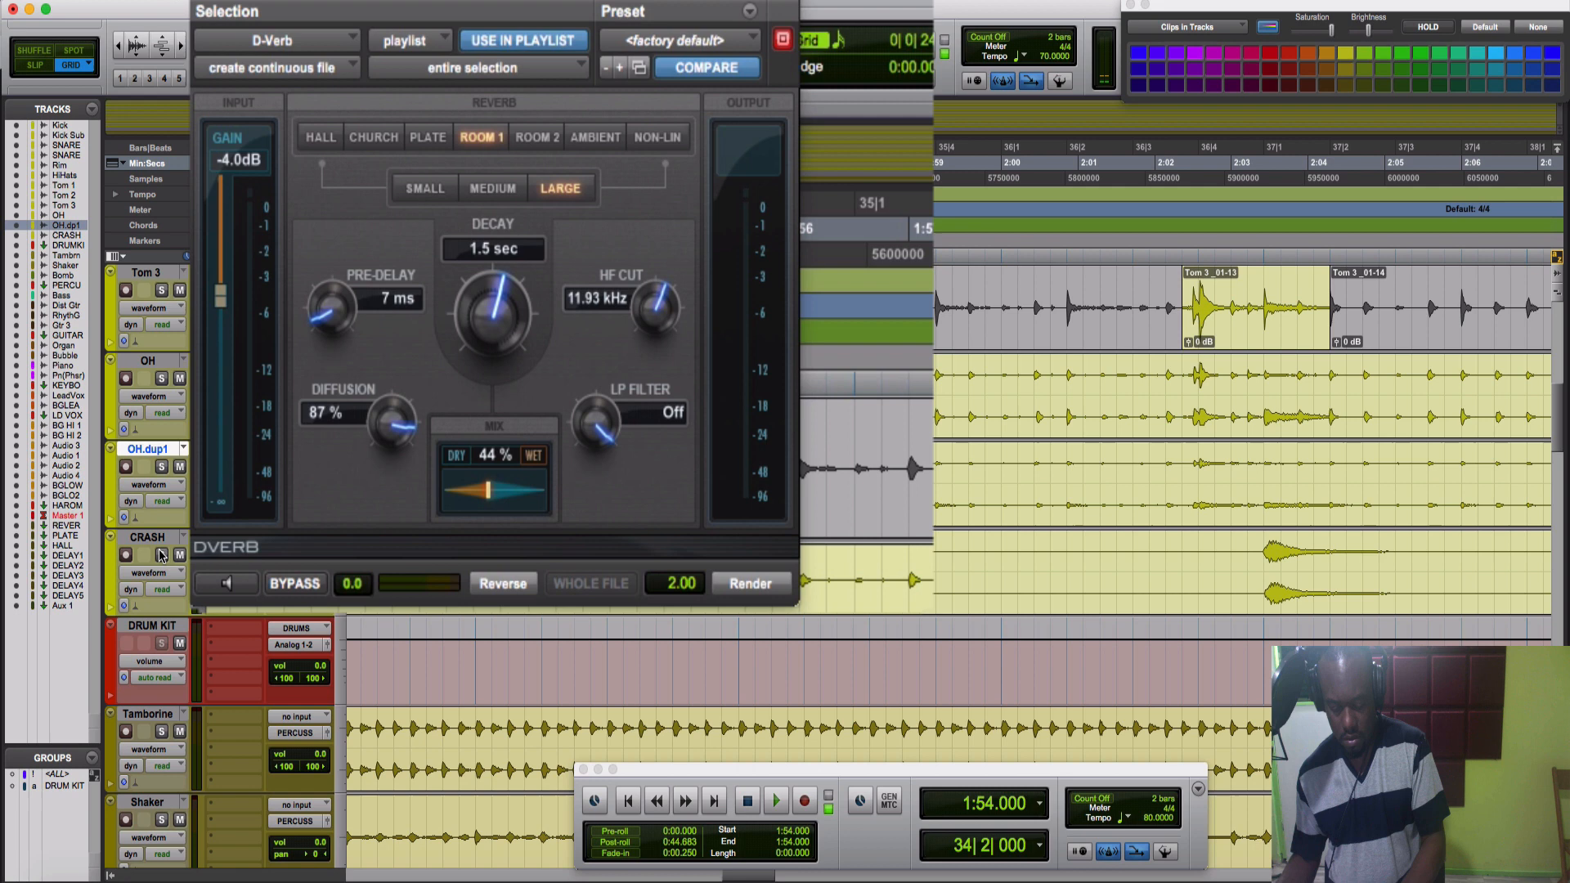
left_click(164, 467)
key("space")
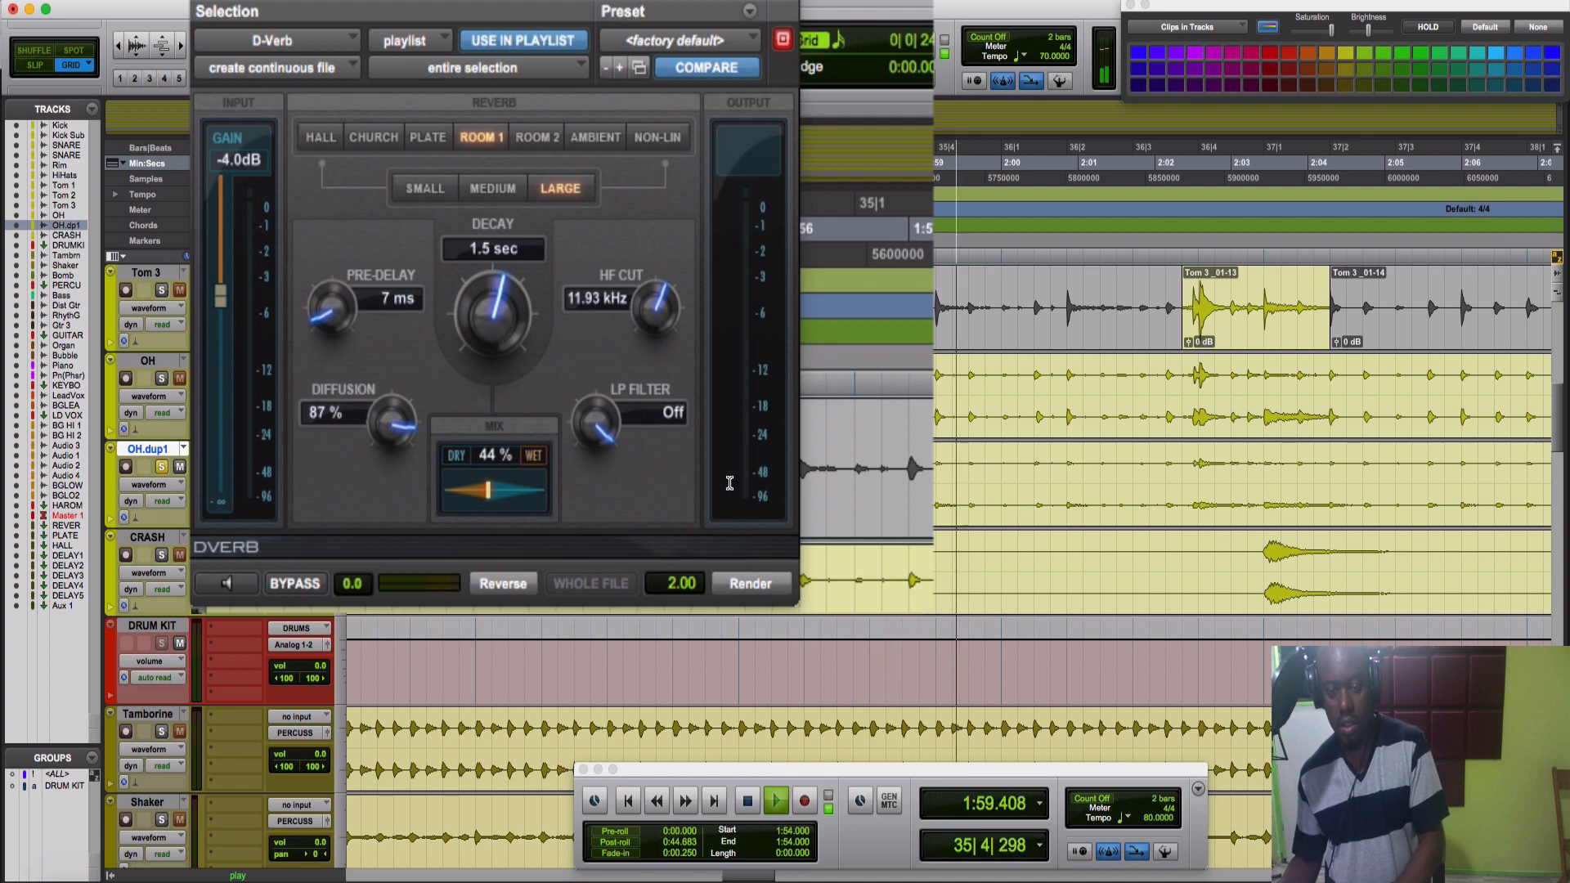
Step: Solo OH alongside the rendered OH.dup1, compare the two overhead tracks during playback, and stop
key("super+bracketleft")
key("super+bracketleft")
key("super+bracketleft")
key("super+bracketleft")
key("super+bracketleft")
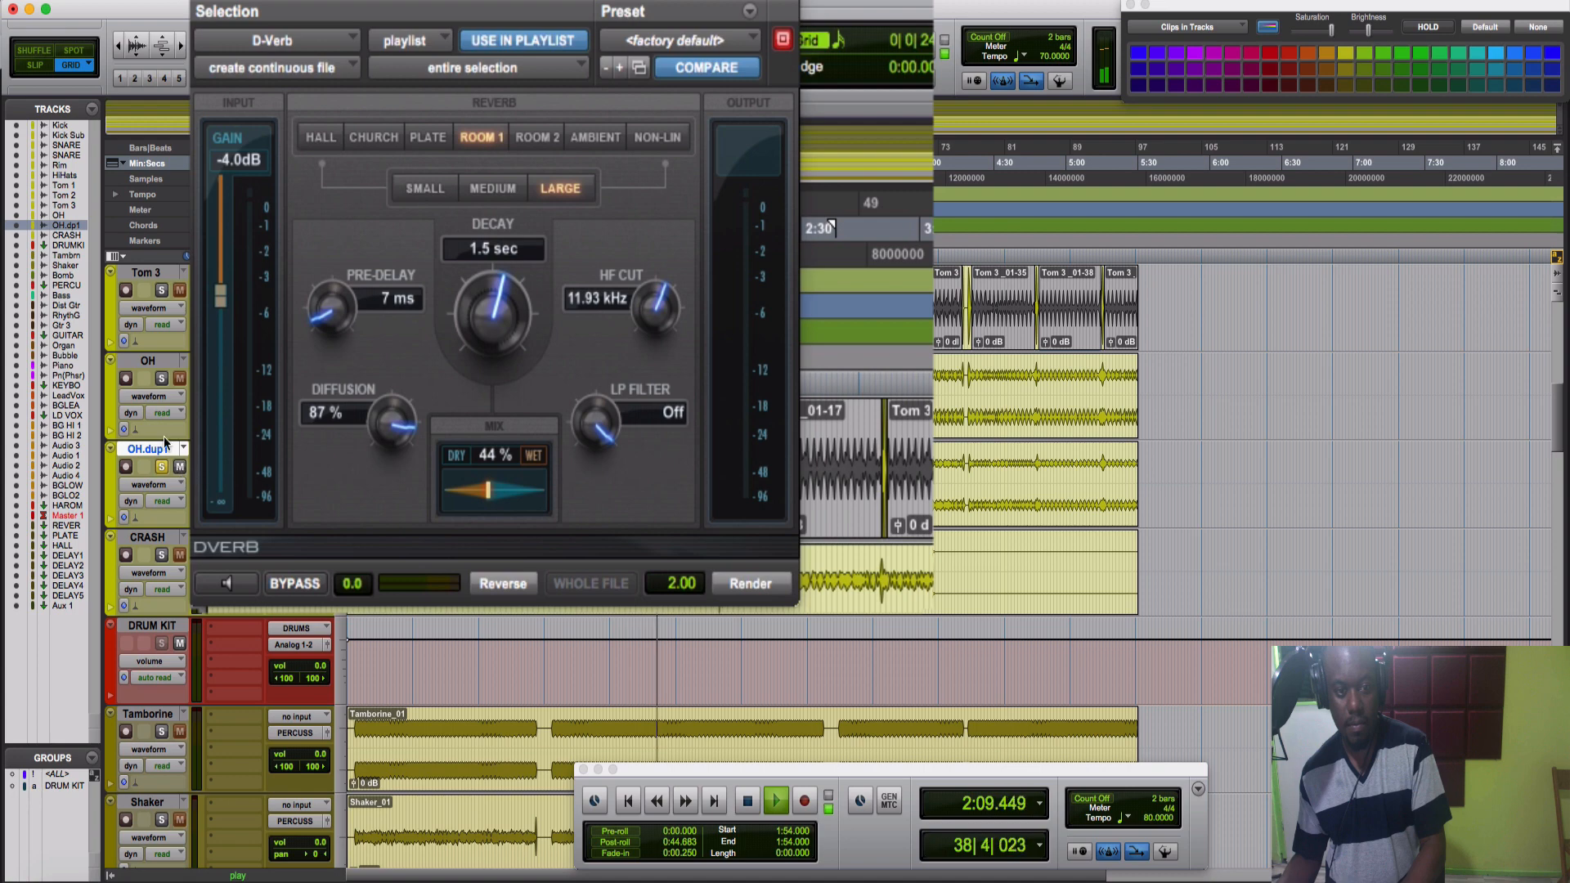
left_click(161, 381)
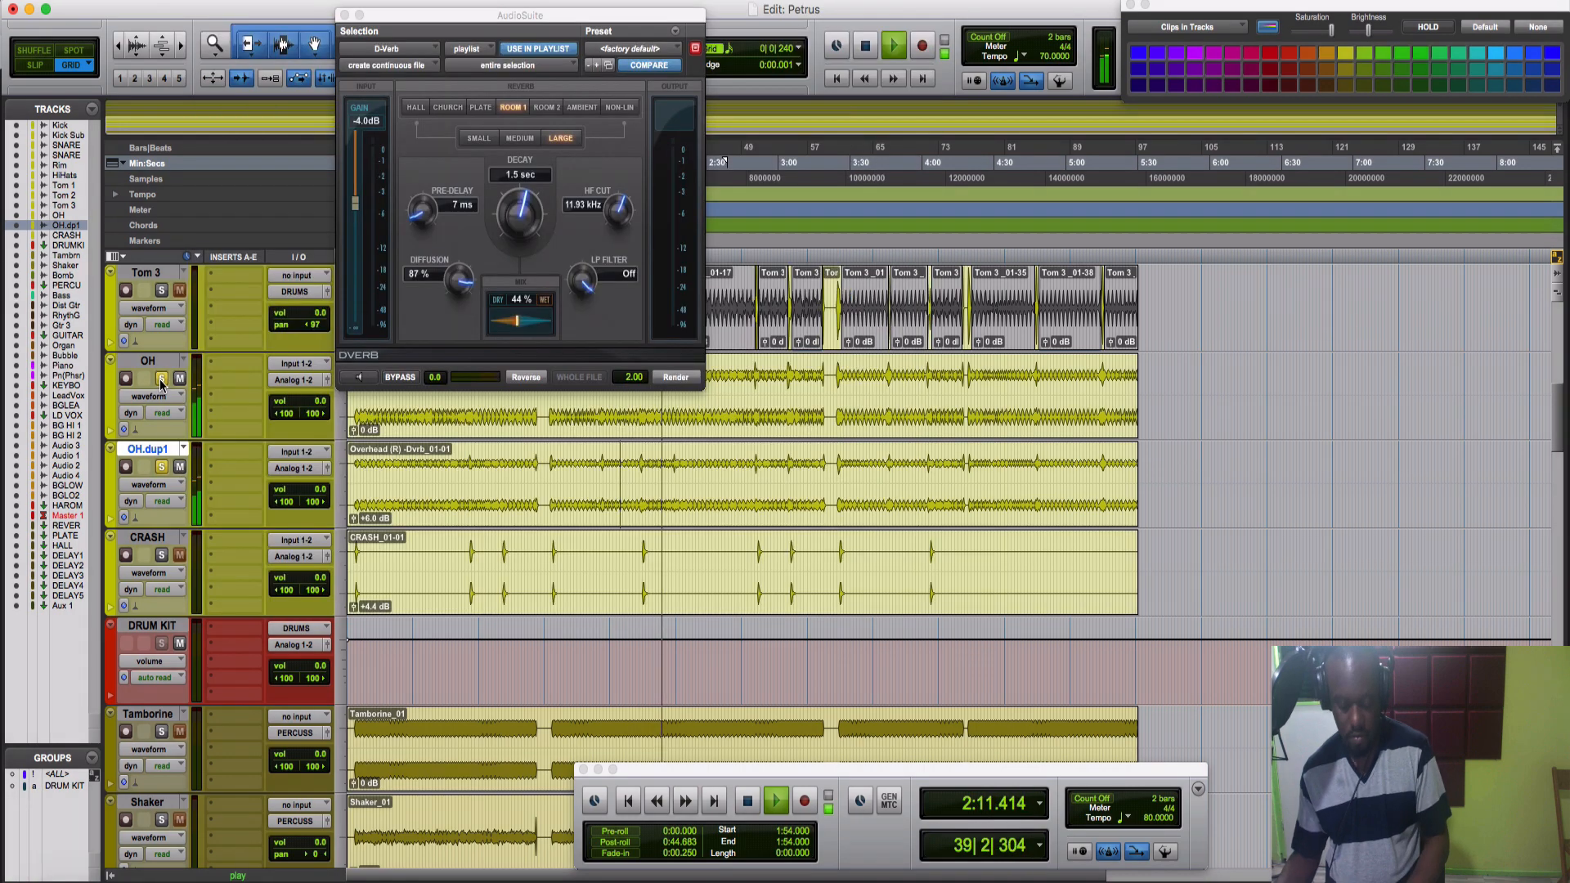
left_click(163, 467)
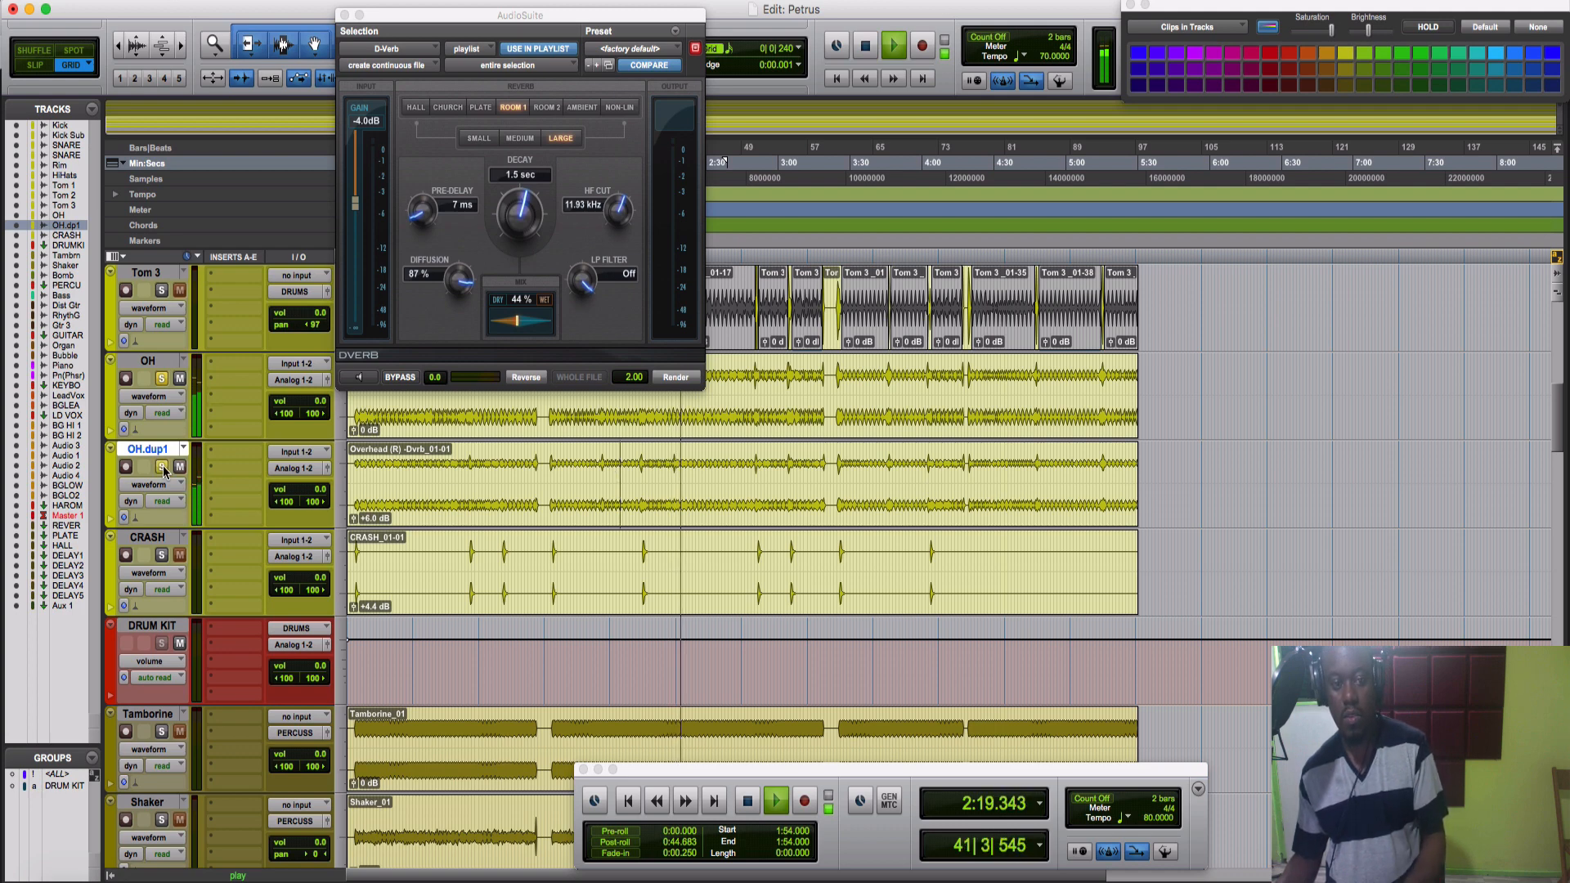
key("space")
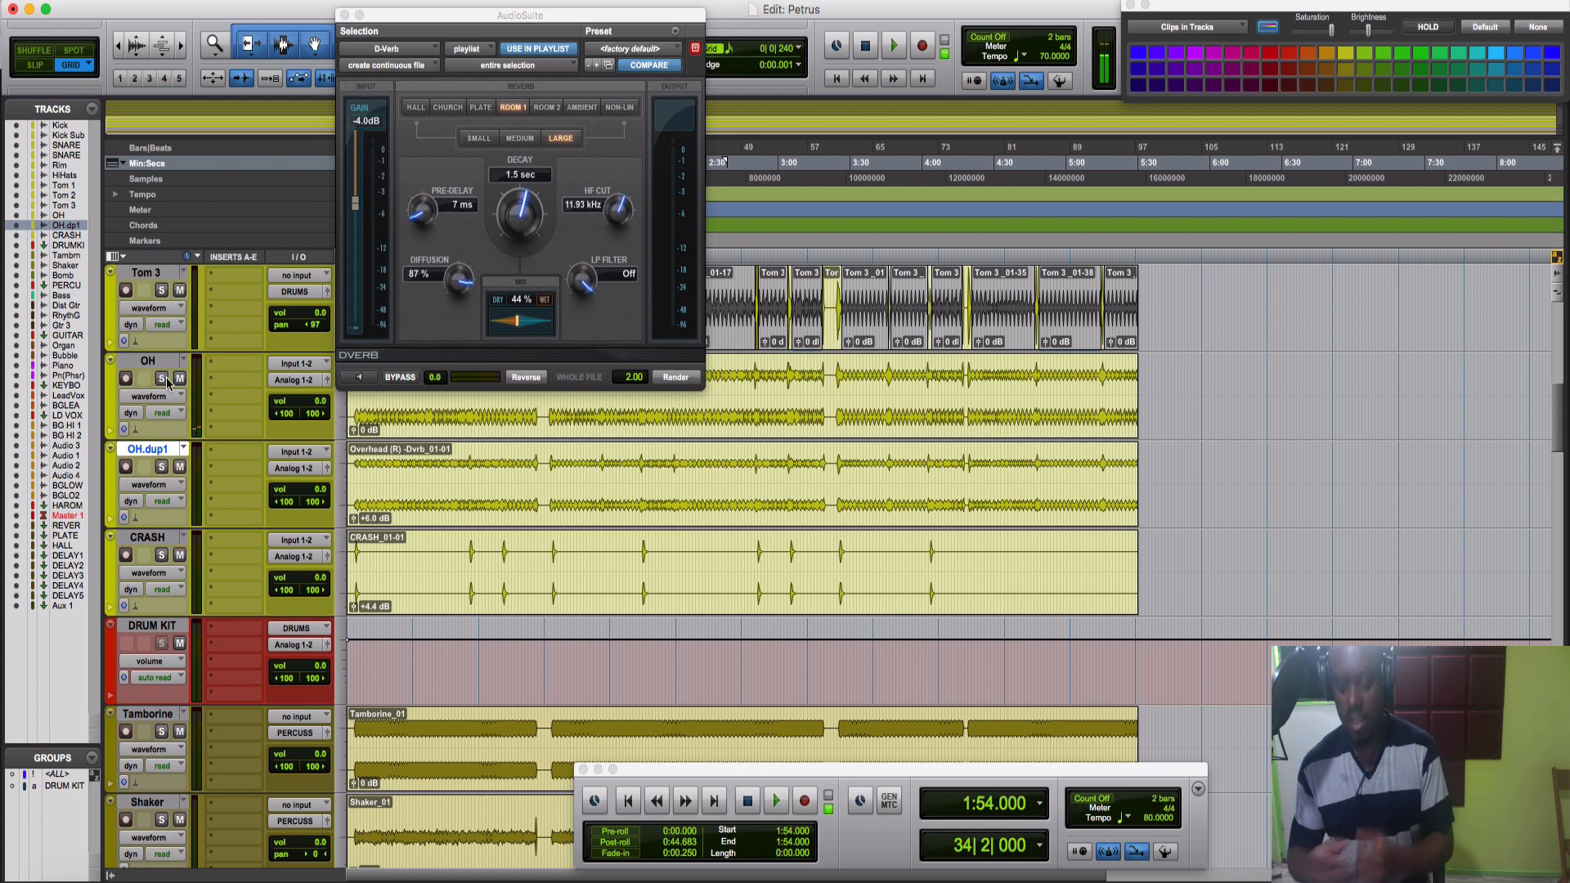
key("super+bracketright")
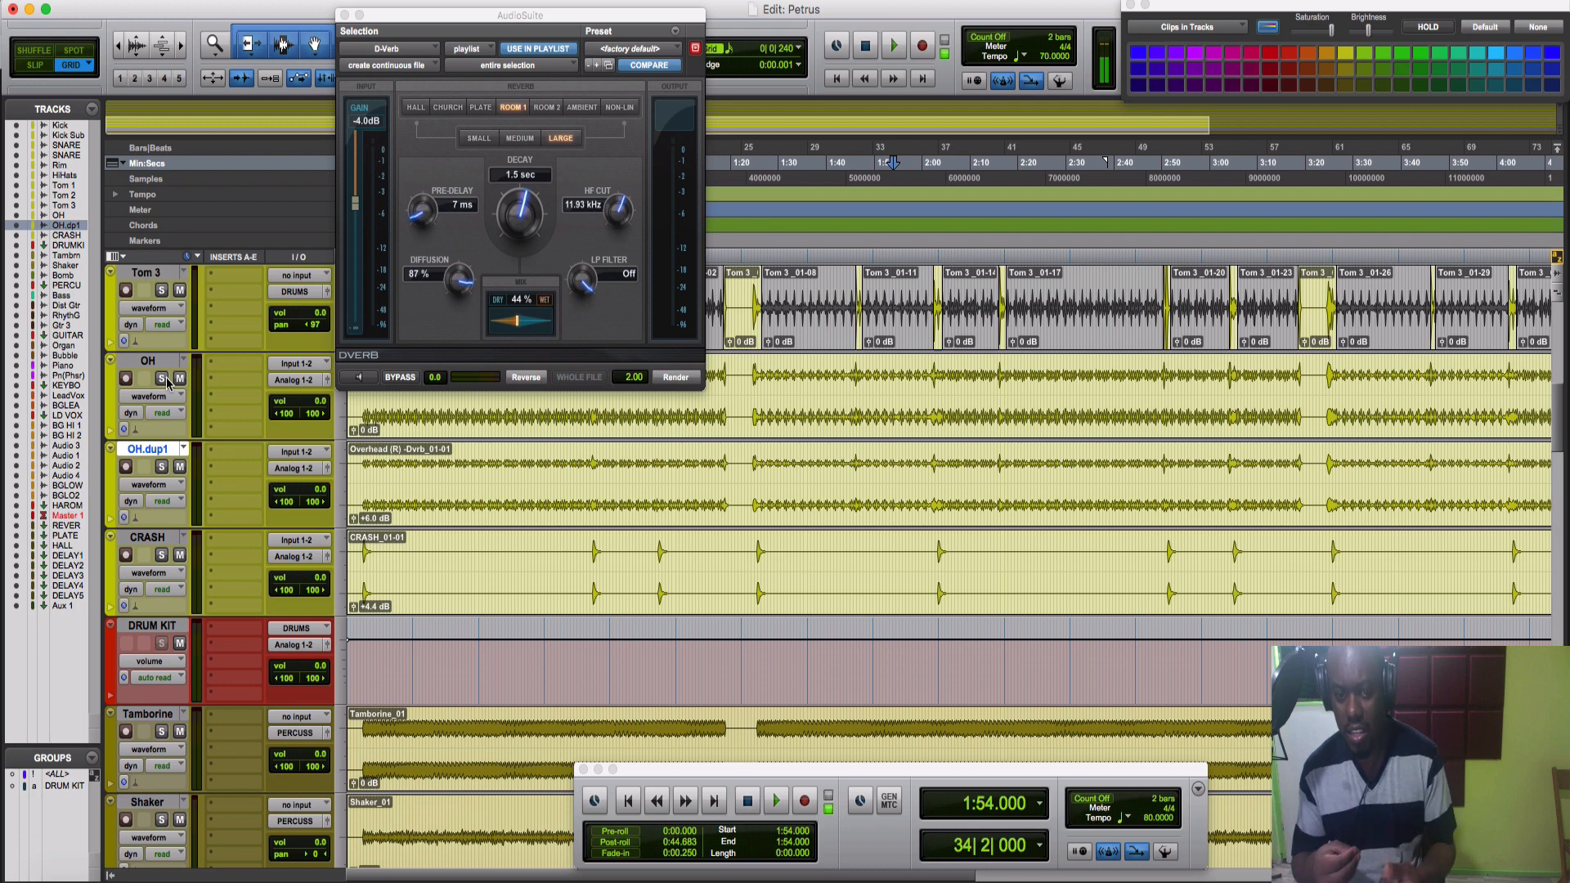